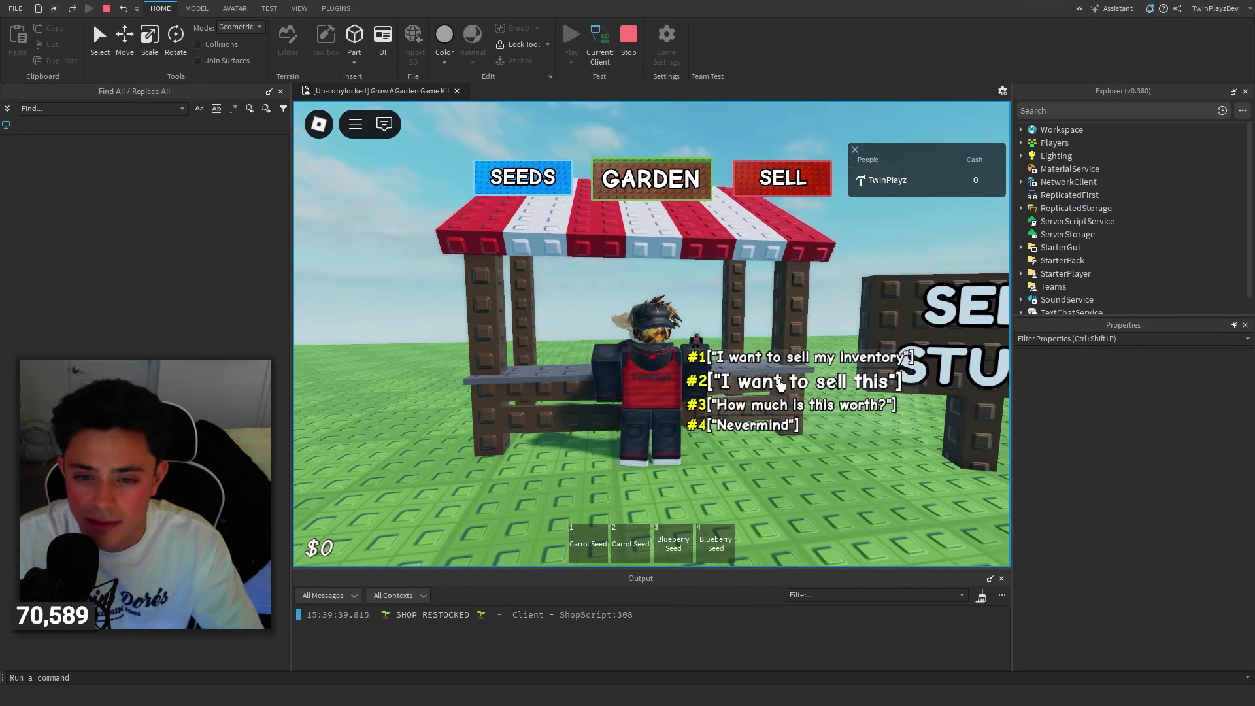
Equip the Blueberry Seed from slot 4 and sell the held item to the sell stall's NPC.
key(4)
right_drag(763, 322, 762, 323)
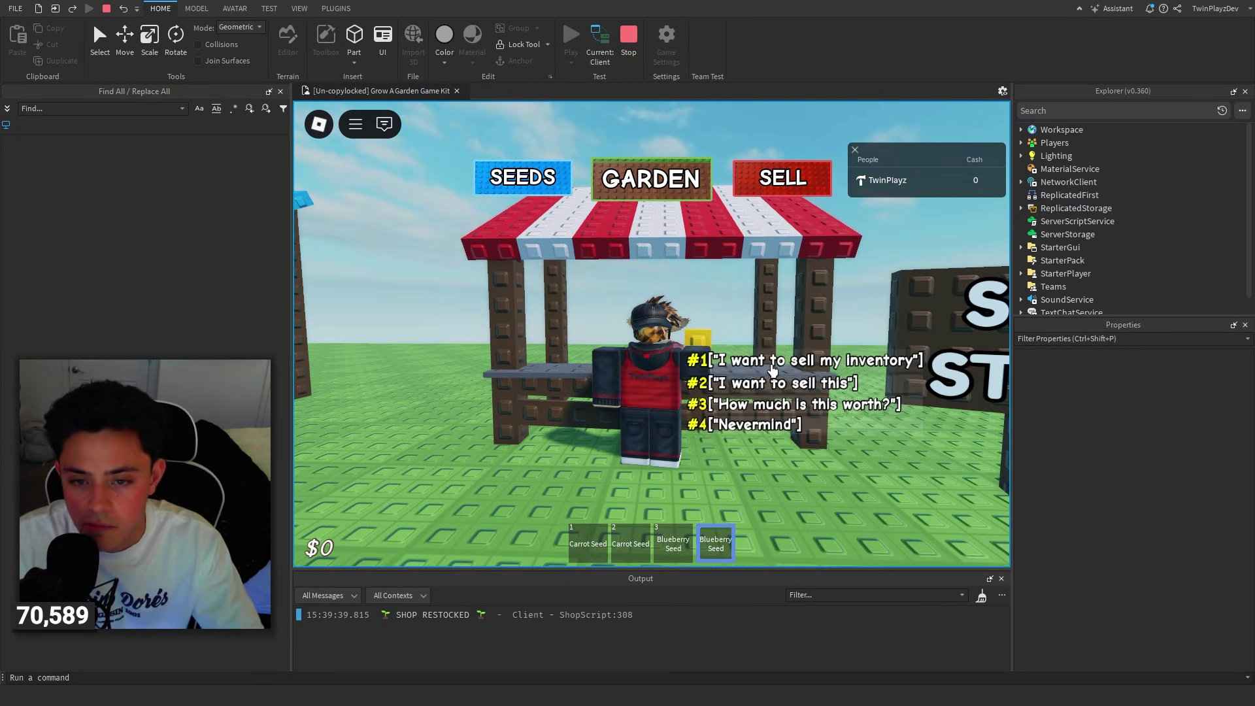
click(772, 383)
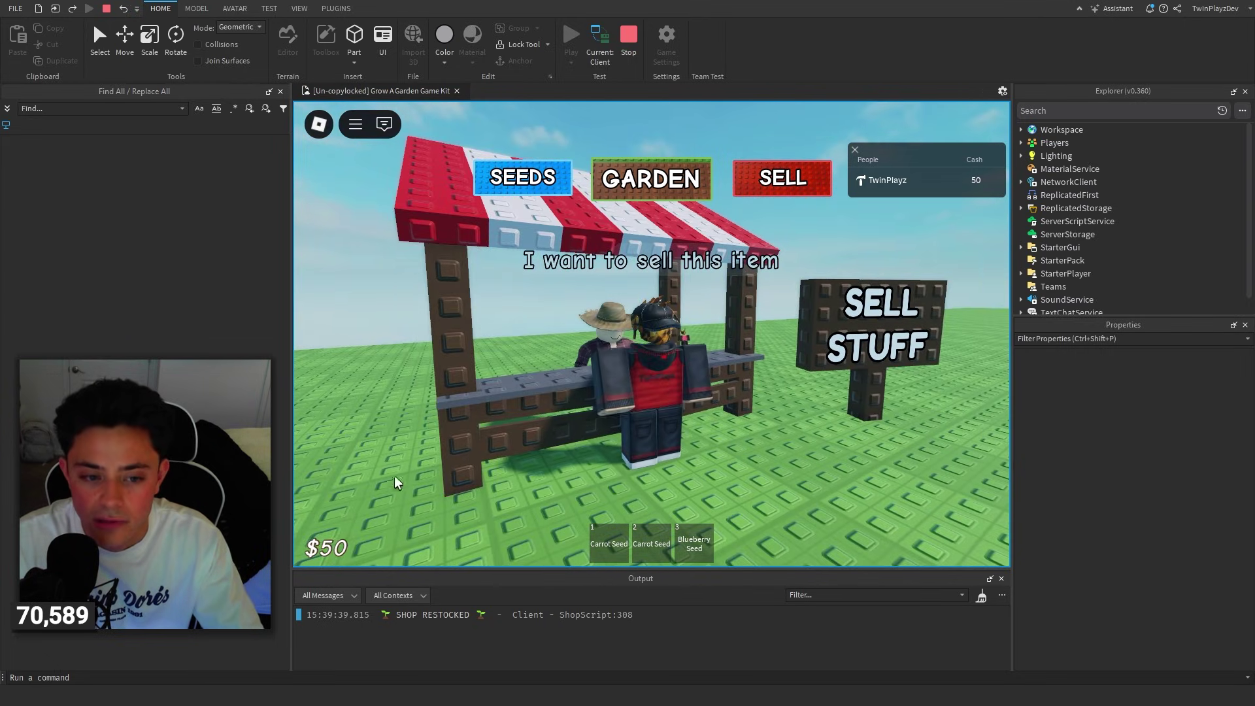
Equip the remaining Blueberry Seed from slot 3 and sell it to the NPC at the sell stall.
key(s)
key(w)
key(3)
right_drag(897, 296, 897, 287)
key(s)
right_drag(757, 352, 769, 353)
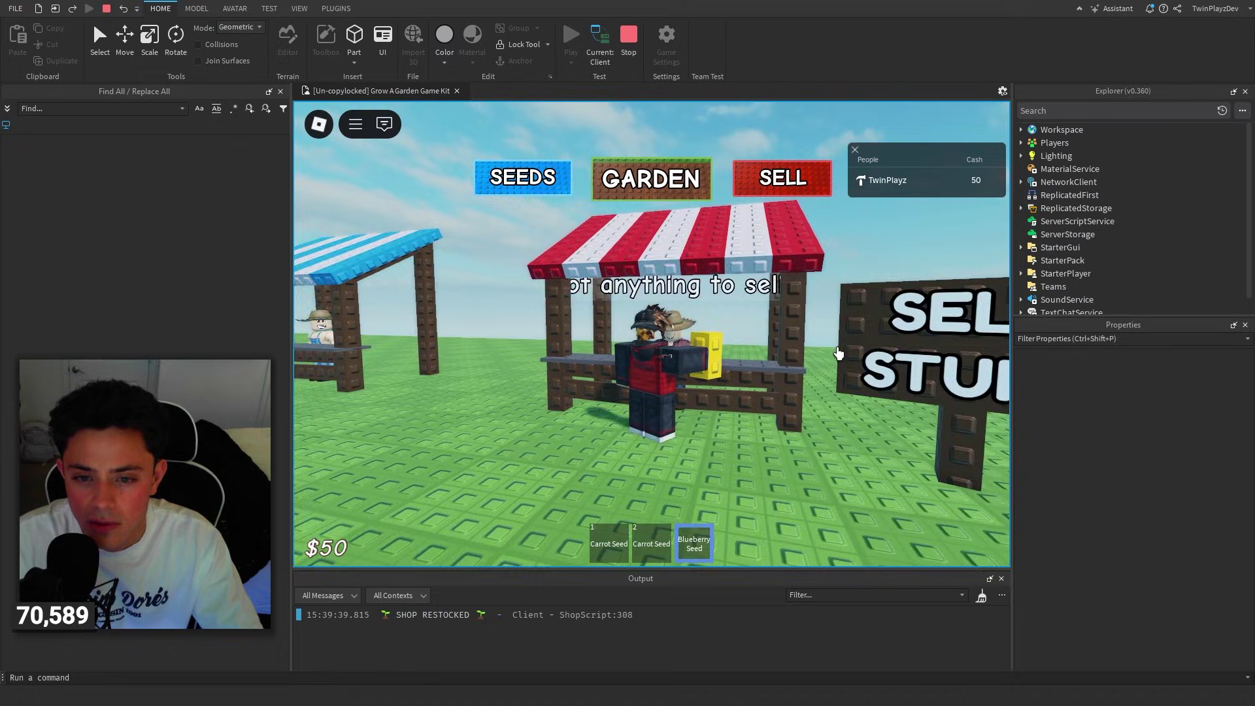
click(792, 384)
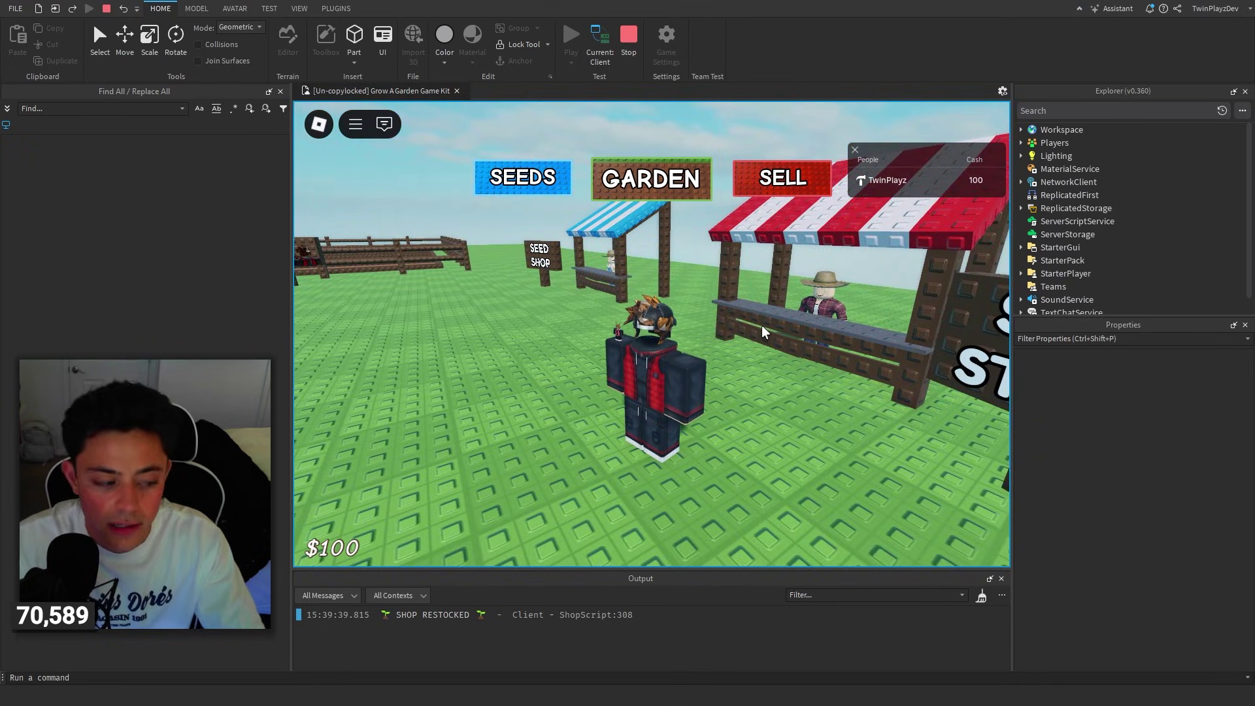
Walk to the seed shop stall and browse its seed list, finishing by stopping the playtest.
right_drag(762, 325, 746, 317)
key(w)
key(a)
key(s)
key(a)
key(s)
key(w)
key(e)
scroll(746, 317, down, 2)
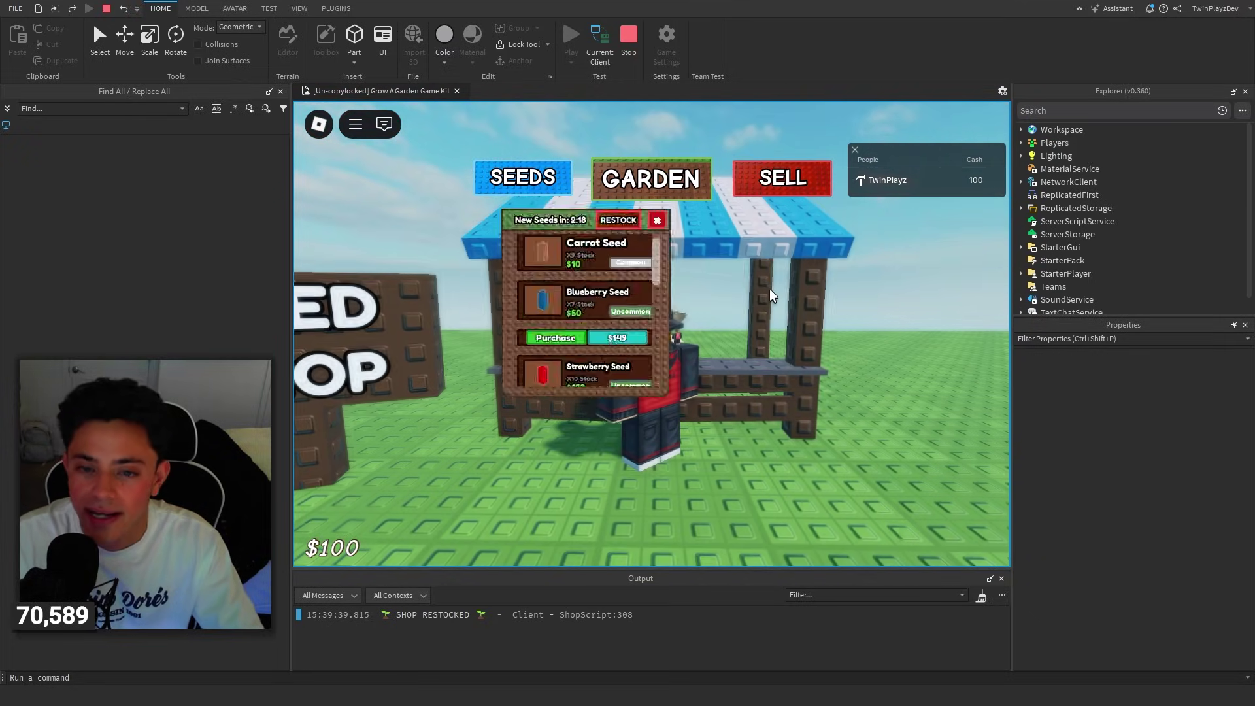
click(630, 41)
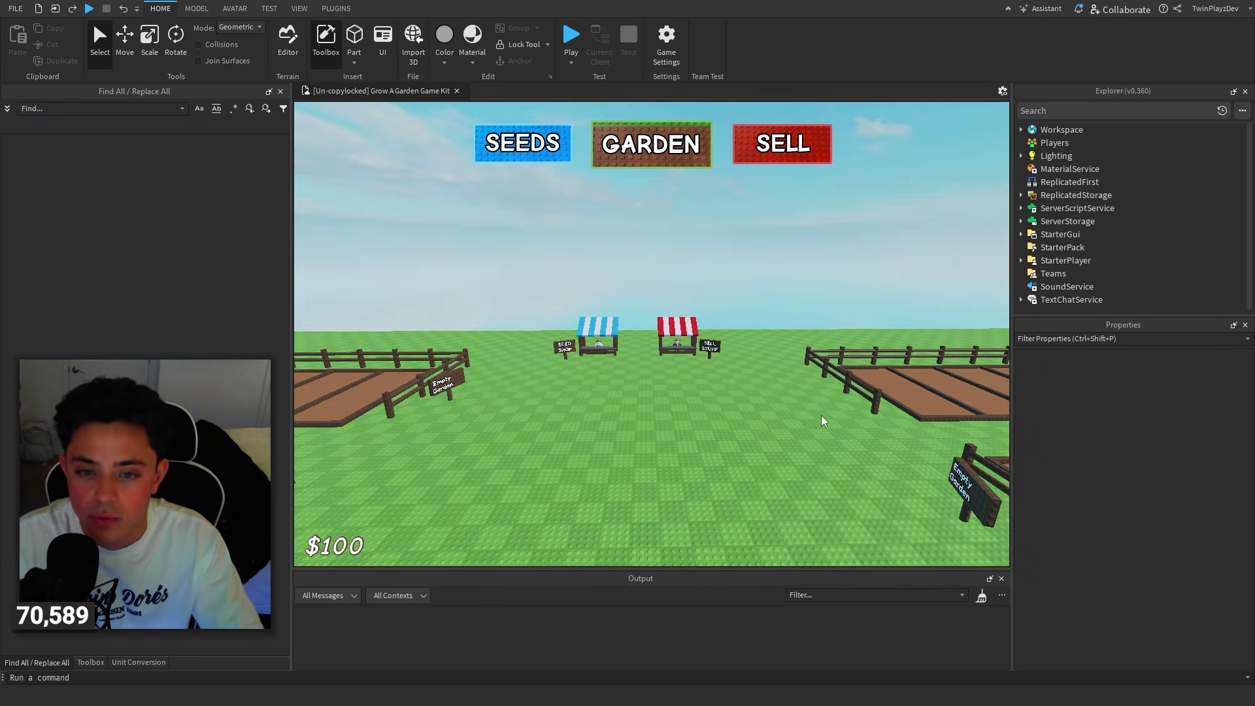
Examine the sell stall, its NPC and the neighbouring seed shop in the edit view.
key(w)
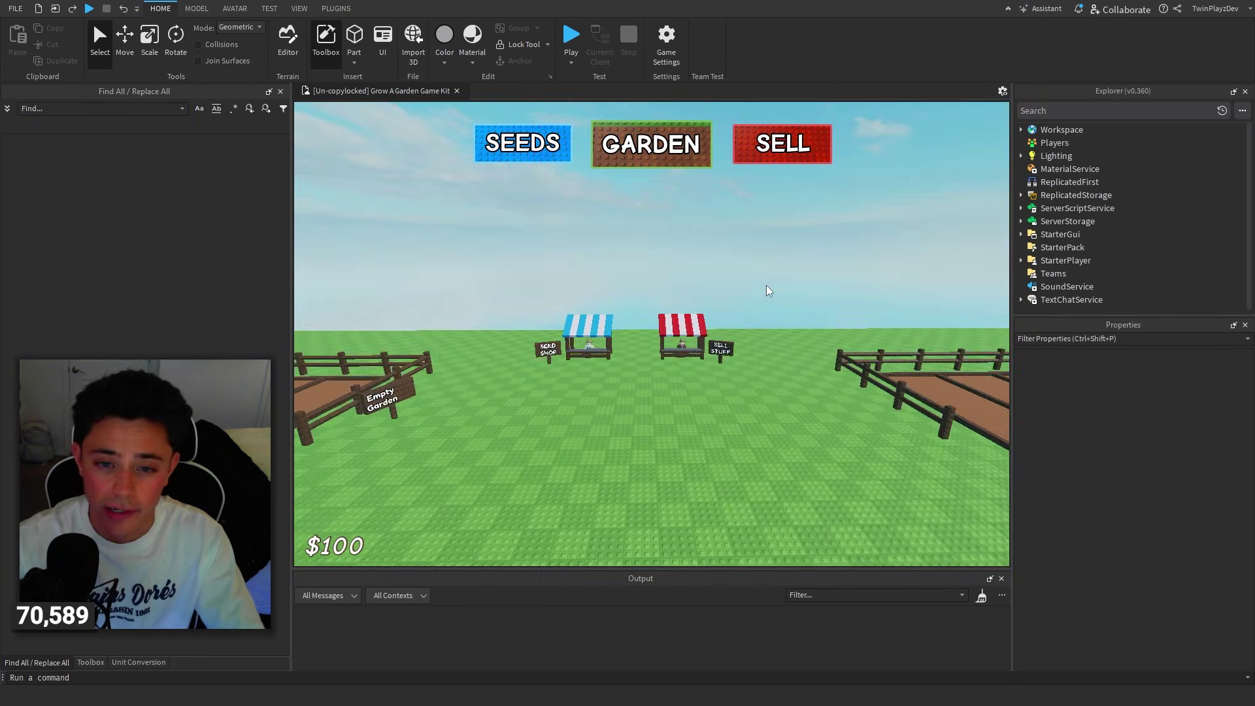
key(d)
key(w)
key(a)
scroll(794, 294, up, 10)
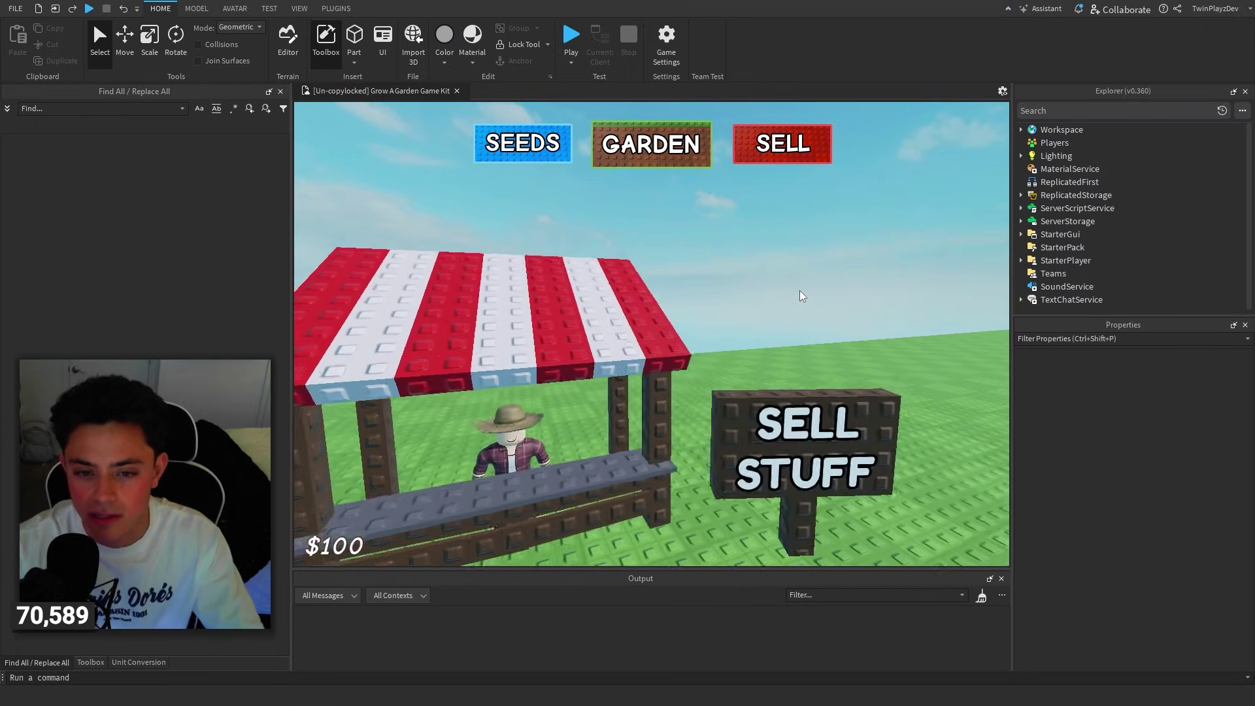
scroll(805, 315, down, 8)
scroll(806, 315, up, 12)
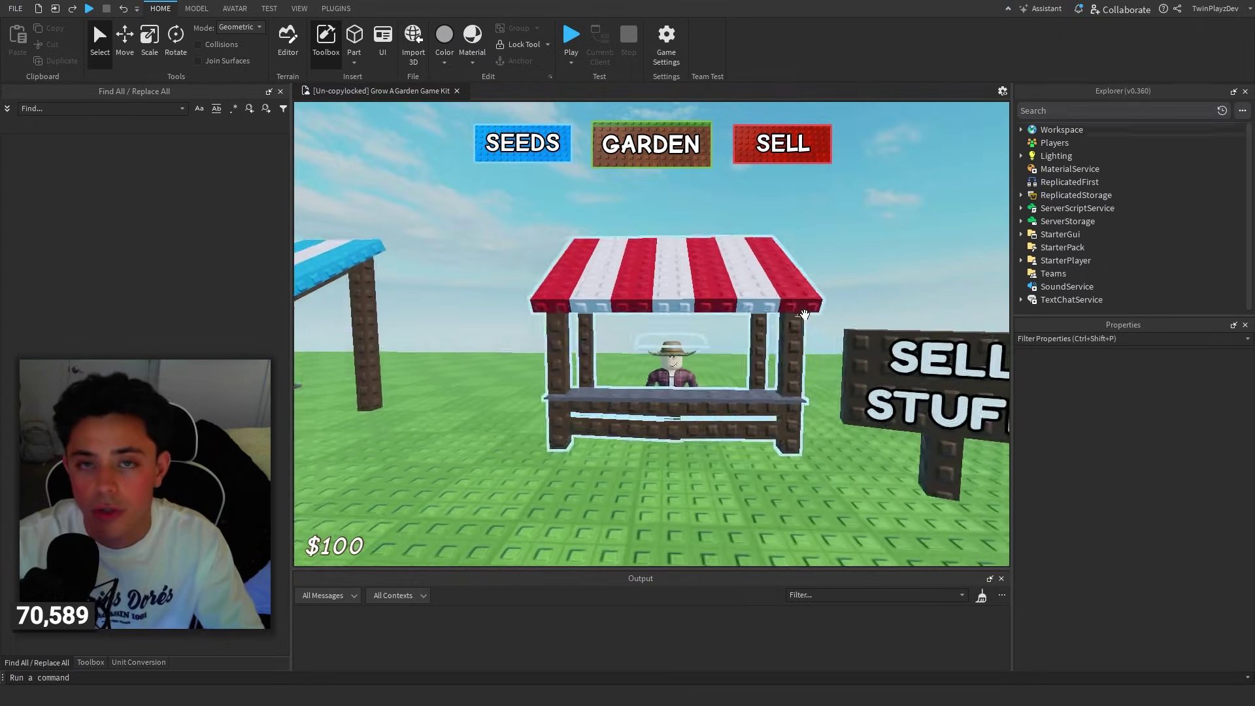
key(a)
key(w)
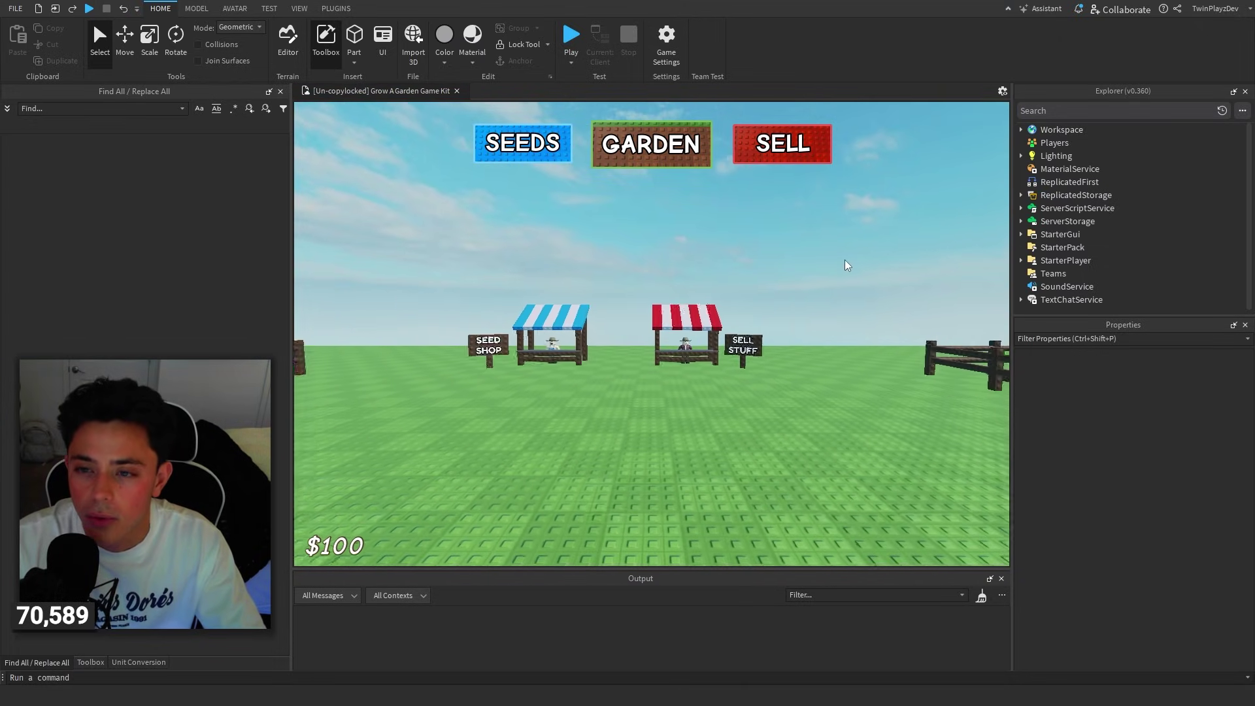
Show the My Models collection in the Toolbox.
click(1022, 233)
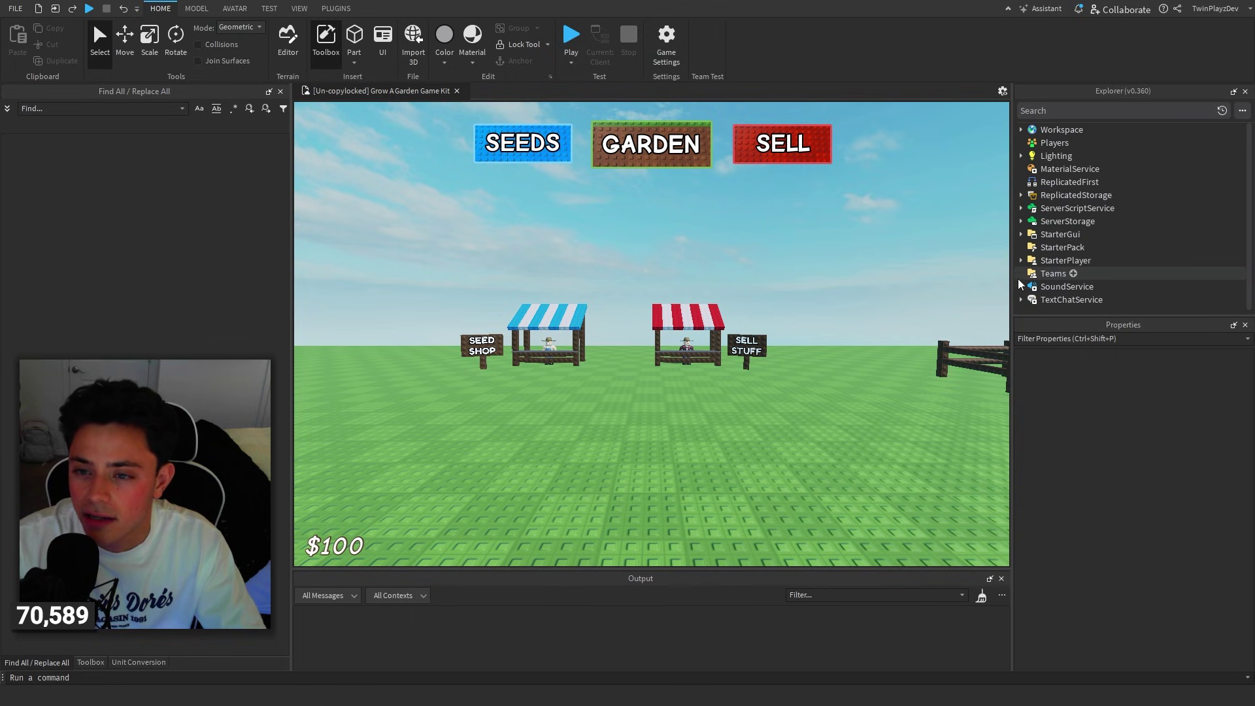
click(91, 663)
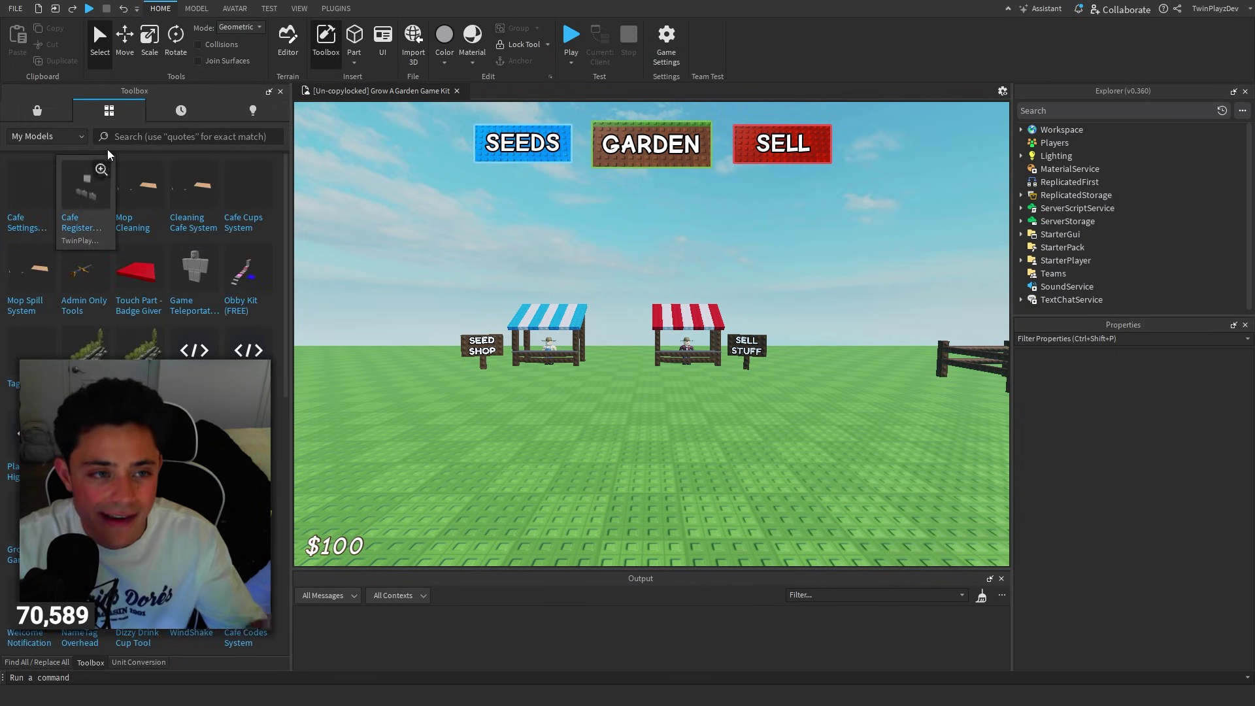
click(208, 8)
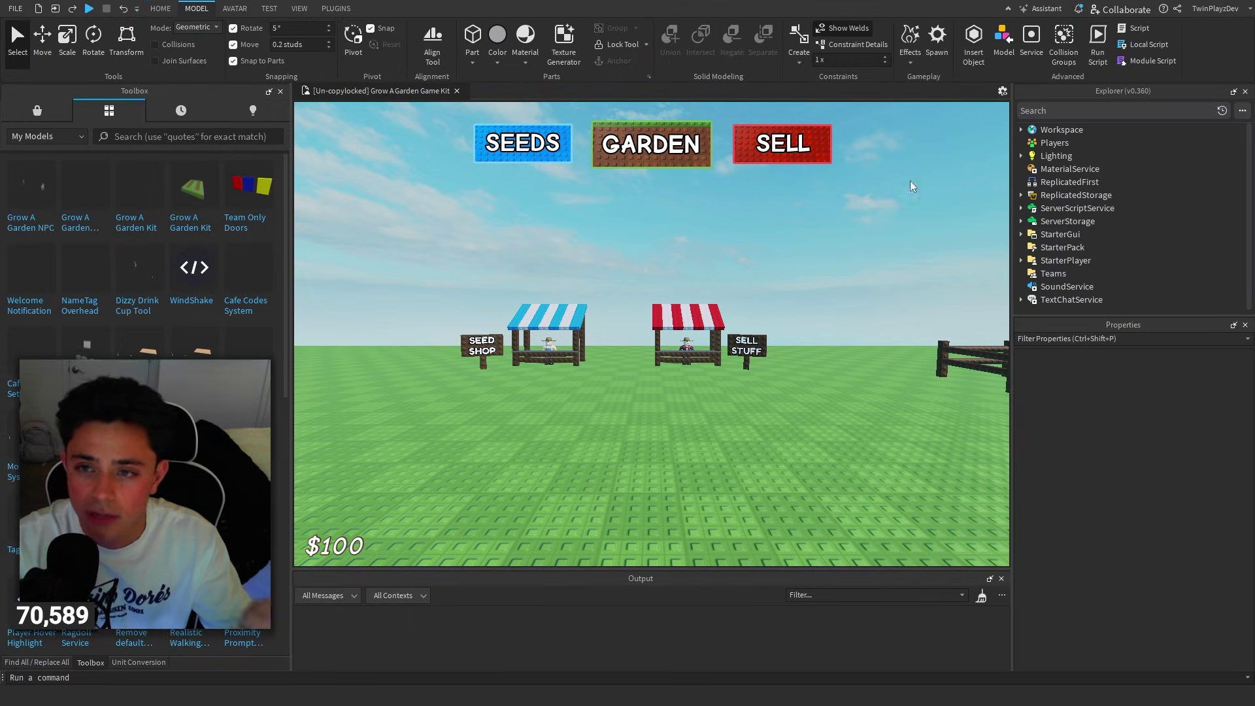
click(1004, 40)
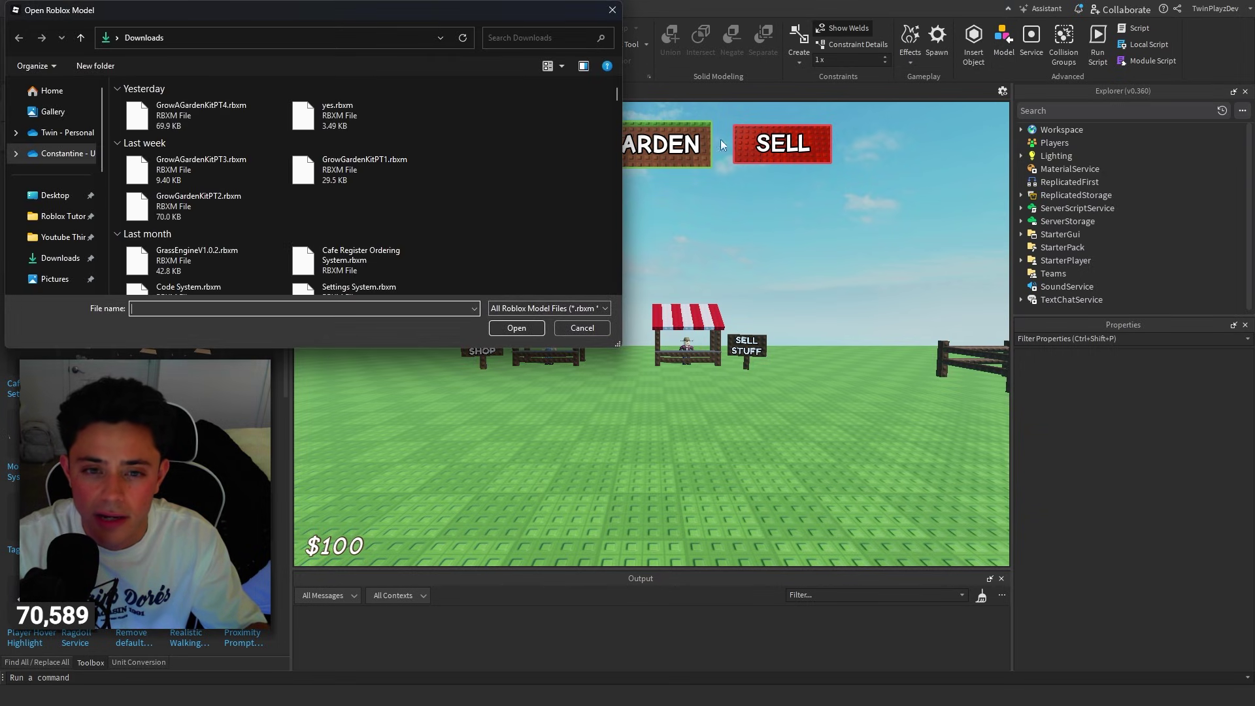
click(578, 328)
click(1000, 49)
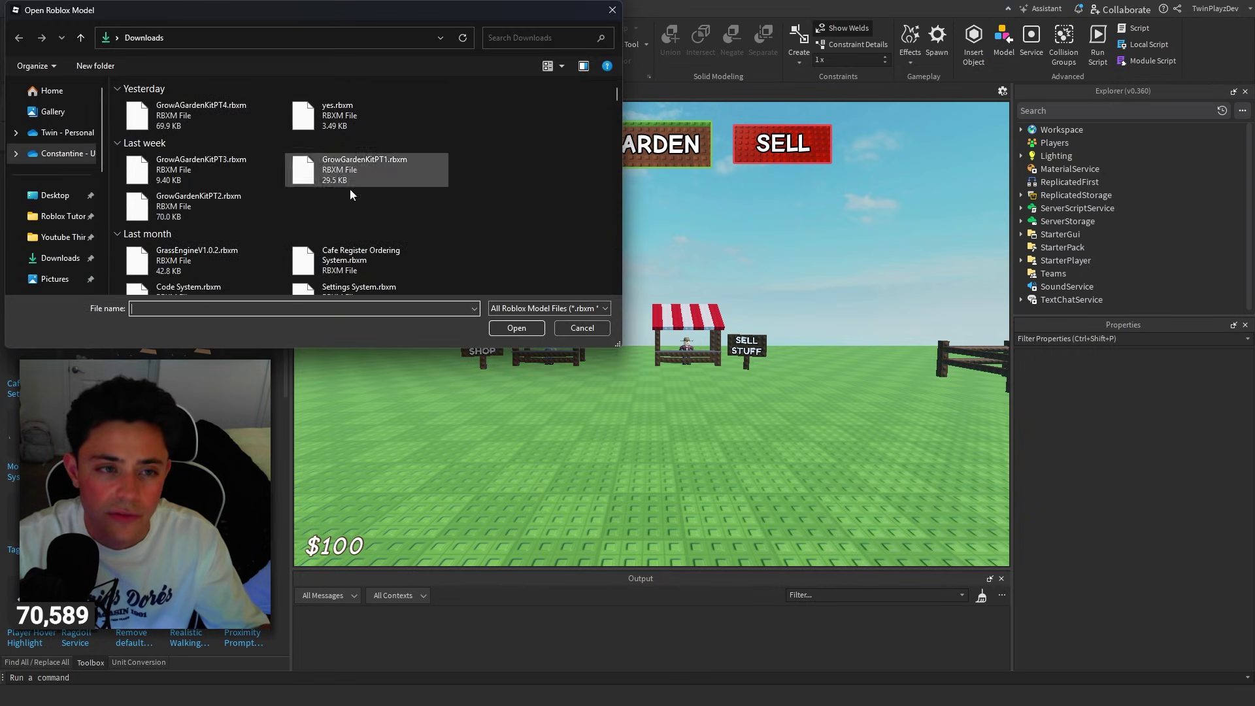
click(581, 329)
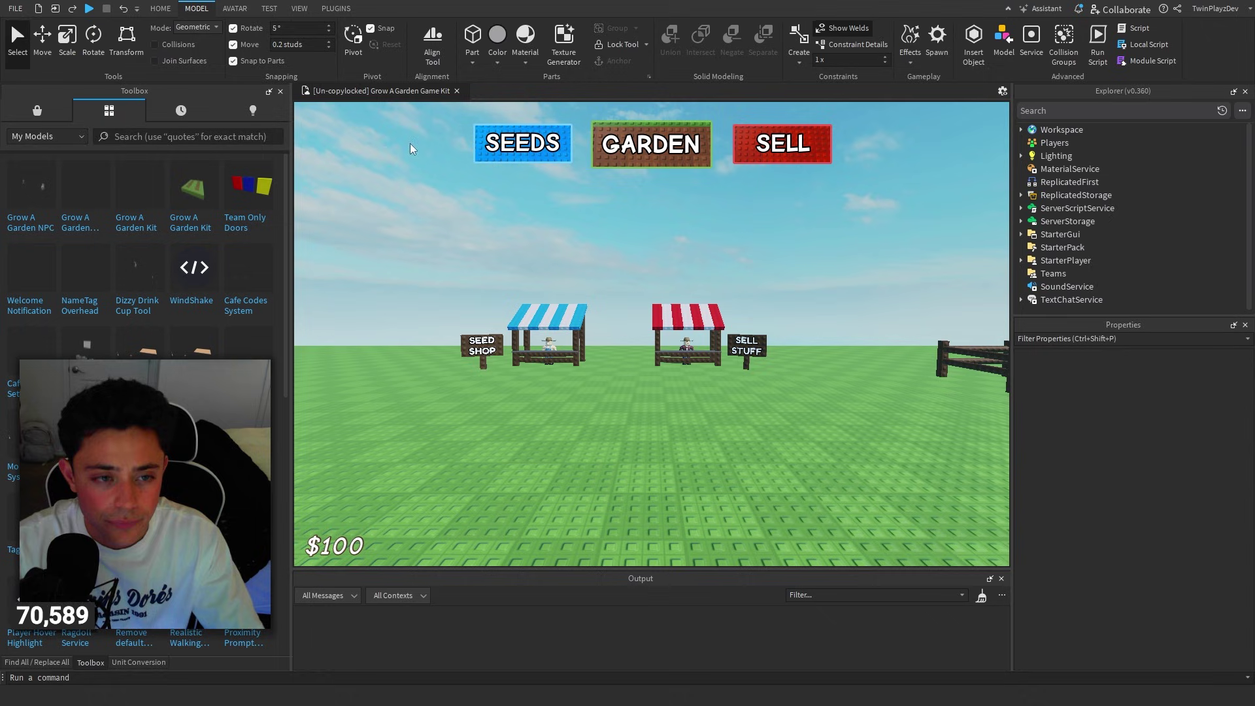
Insert the Grow A Garden NPC model into the place and expand its NPC Dialogue Chat contents.
click(32, 192)
click(759, 379)
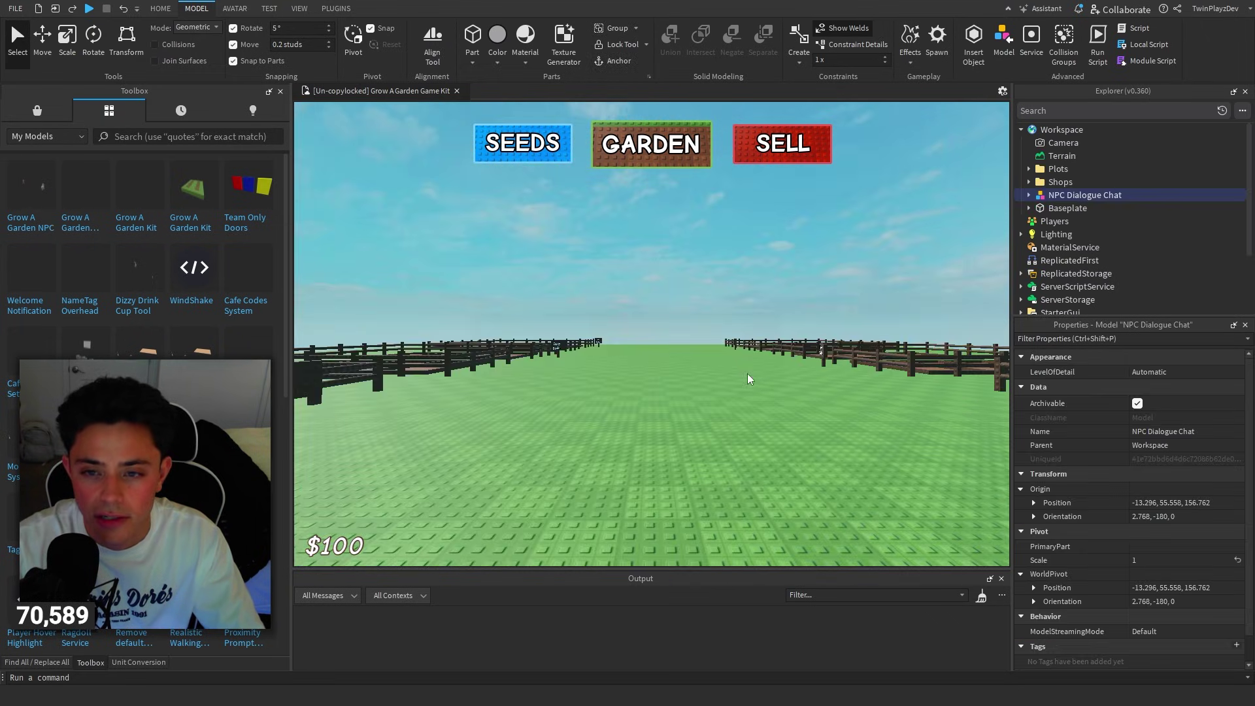
click(1030, 196)
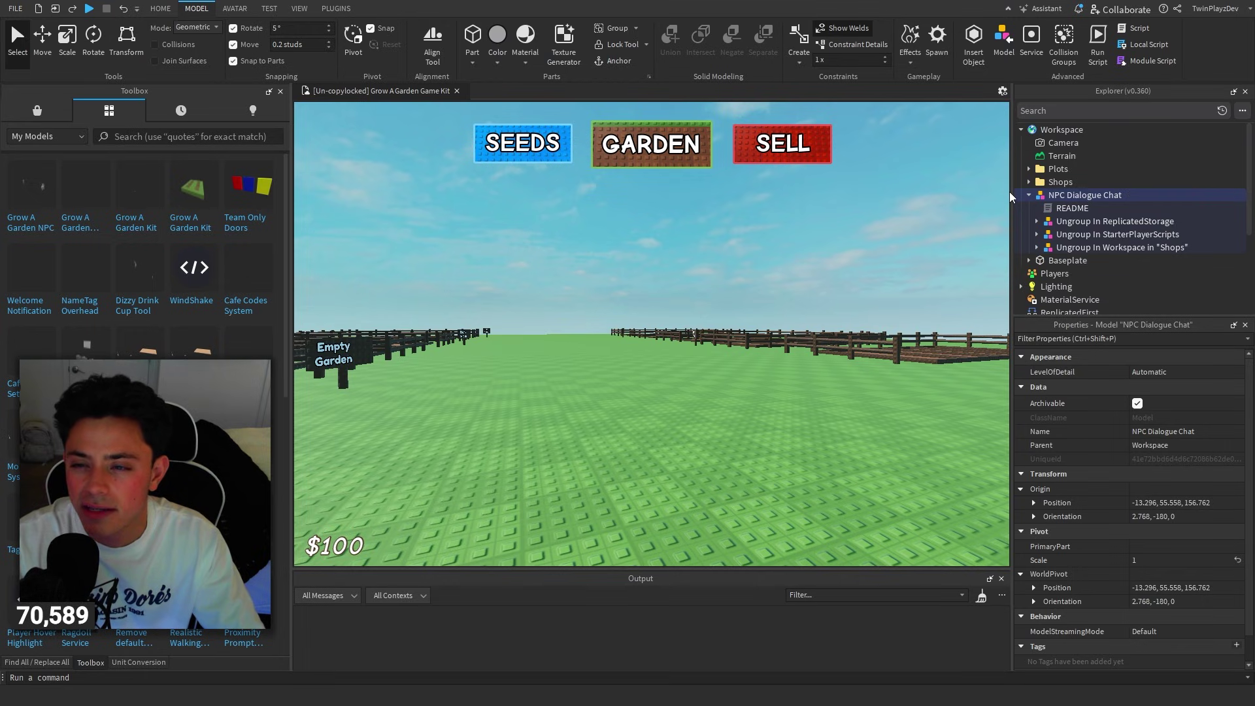
Read through the README script of the NPC Dialogue Chat kit and close it.
click(160, 9)
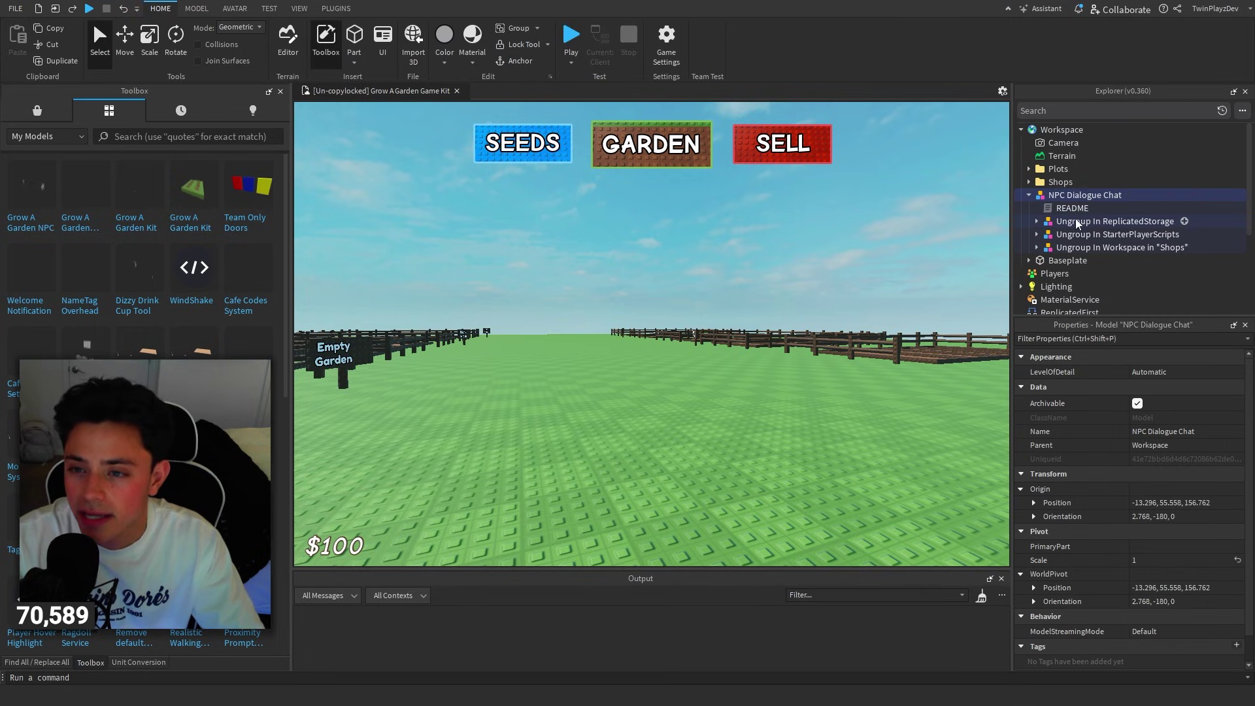
double_click(1057, 210)
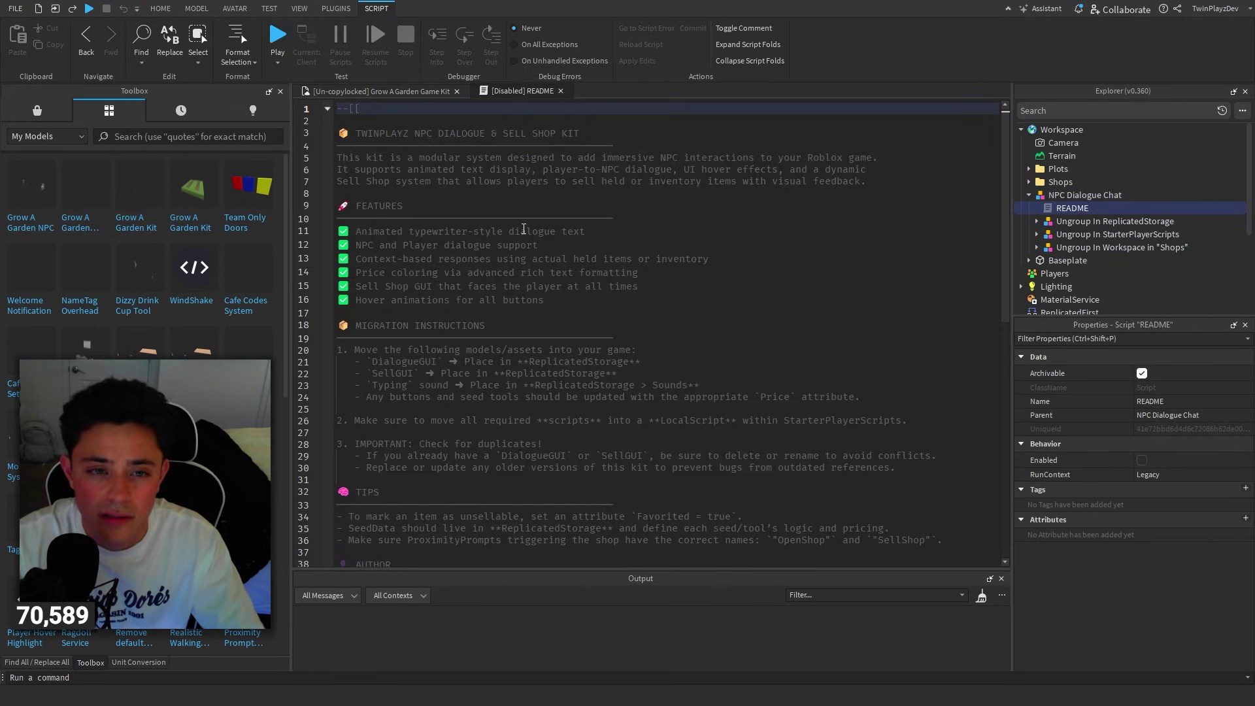
scroll(468, 211, down, 10)
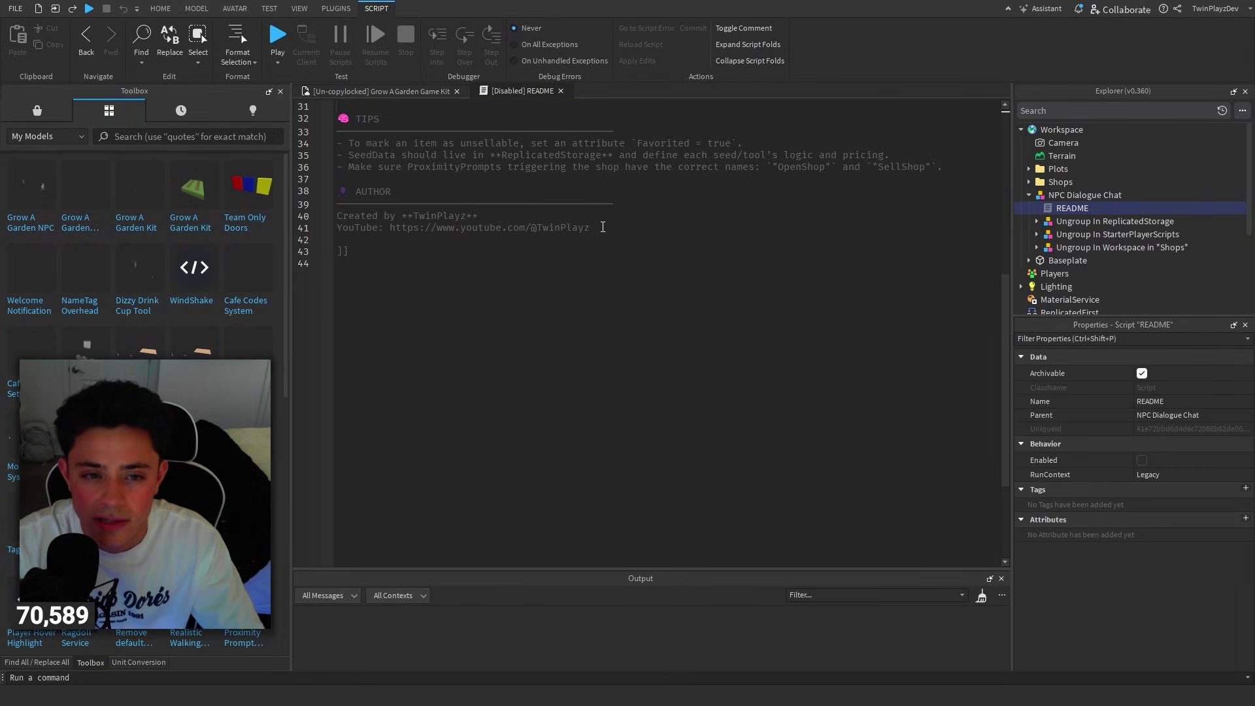
scroll(529, 275, up, 10)
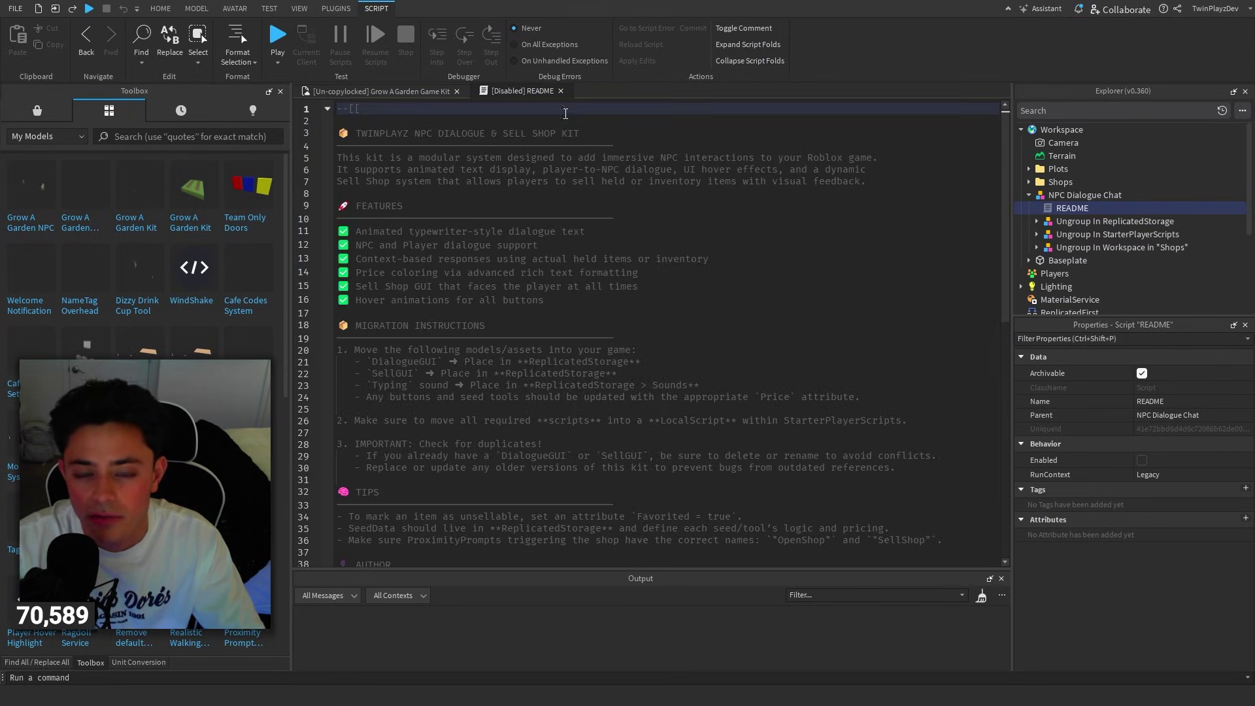
click(560, 90)
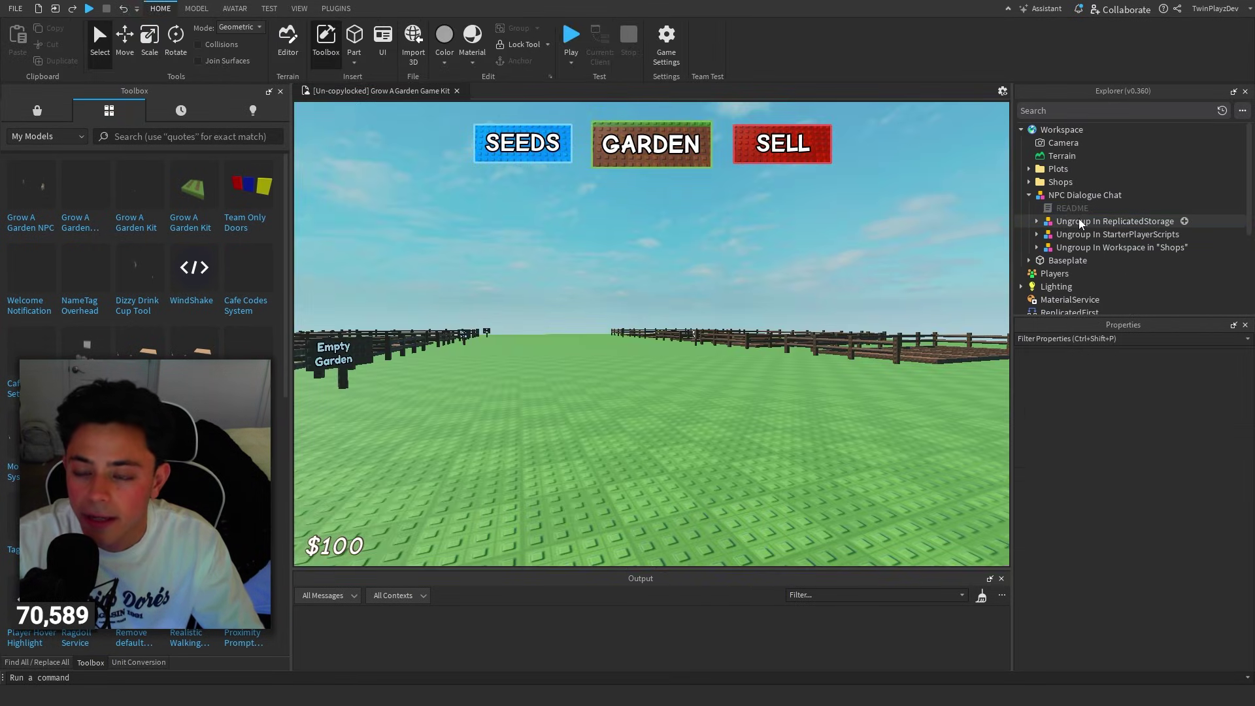
Expand the kit's Ungroup In ReplicatedStorage group and select SellLogic, DialogueGUI and SellGUI to review what belongs there.
click(1036, 221)
scroll(1059, 222, down, 1)
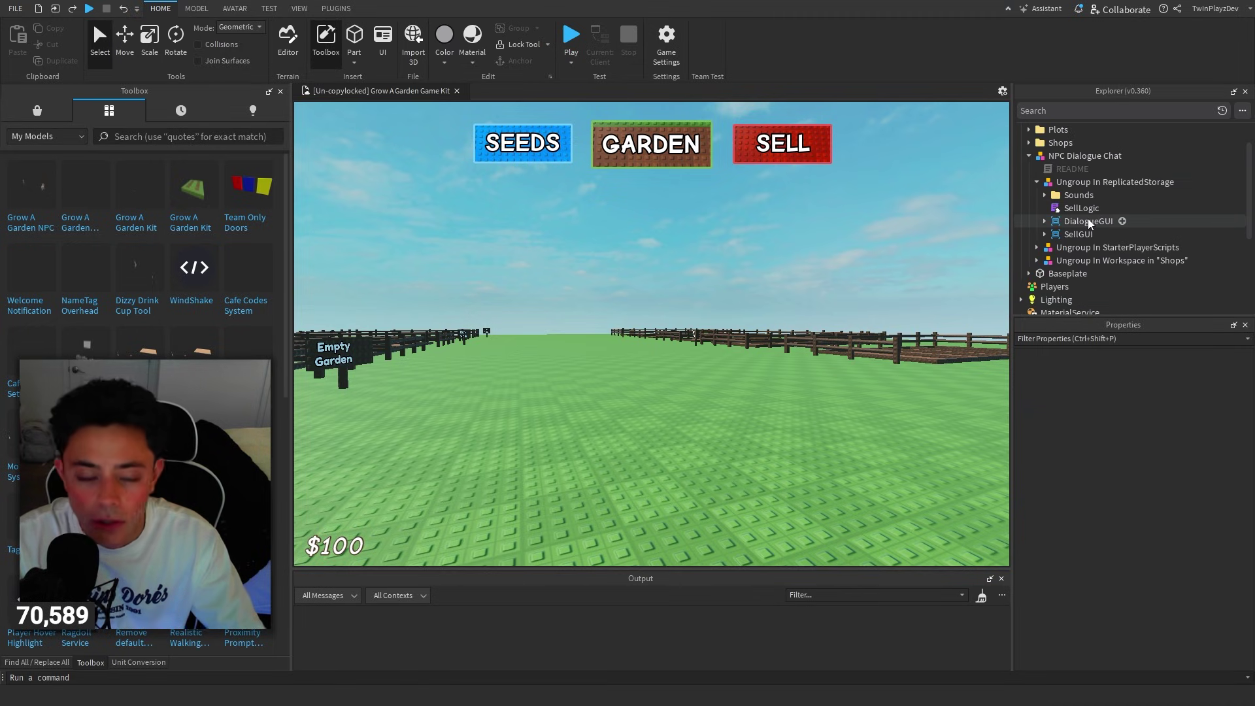
click(1077, 234)
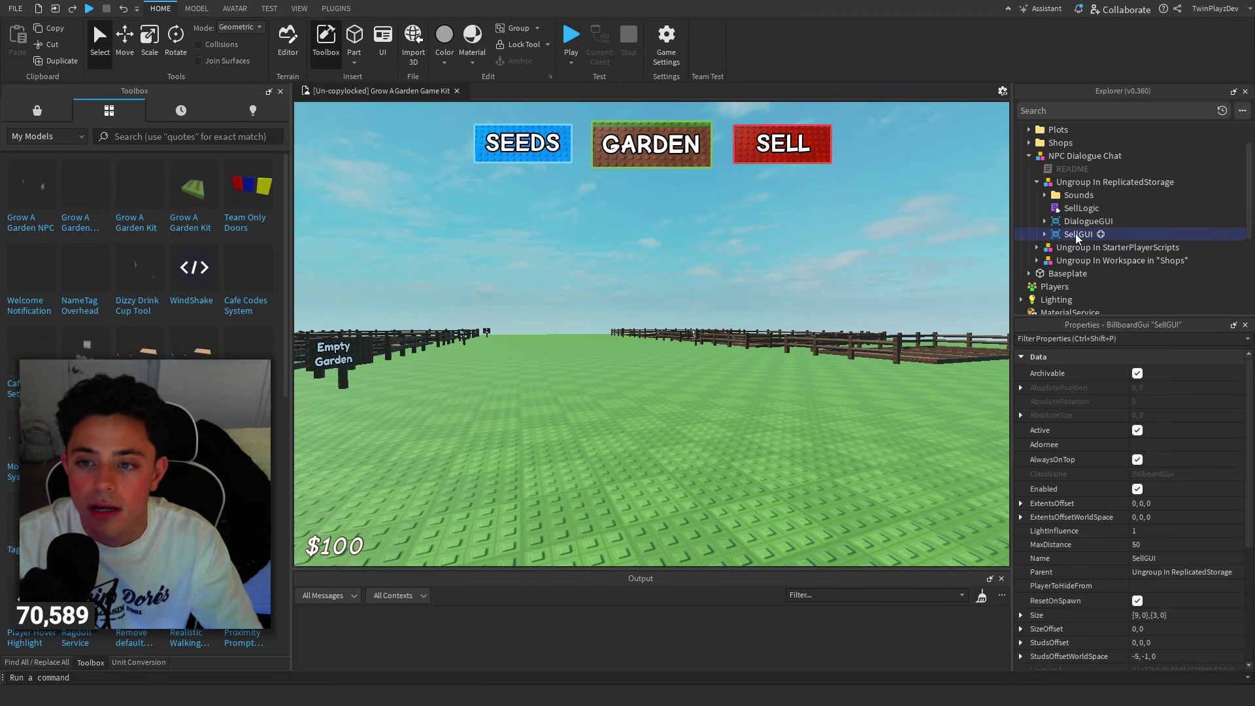
click(1076, 211)
shift+click(1141, 234)
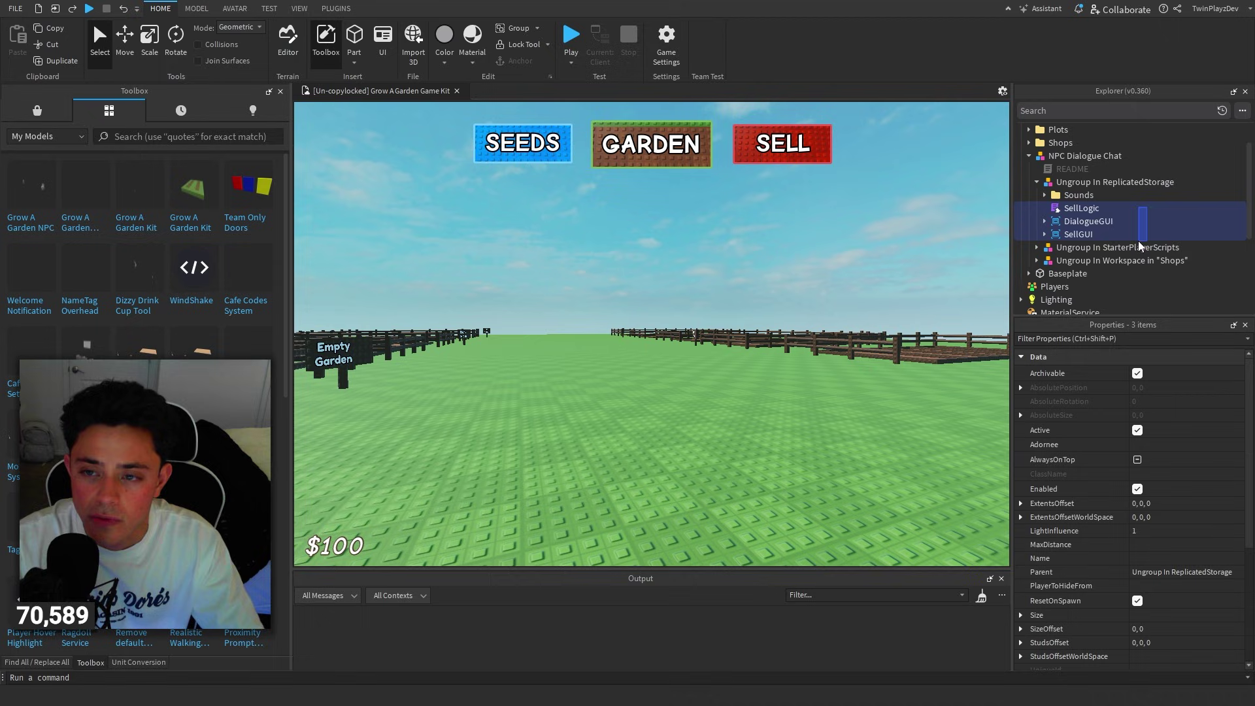
Expand the kit's Sounds folder and inspect its Typing sound.
click(1045, 196)
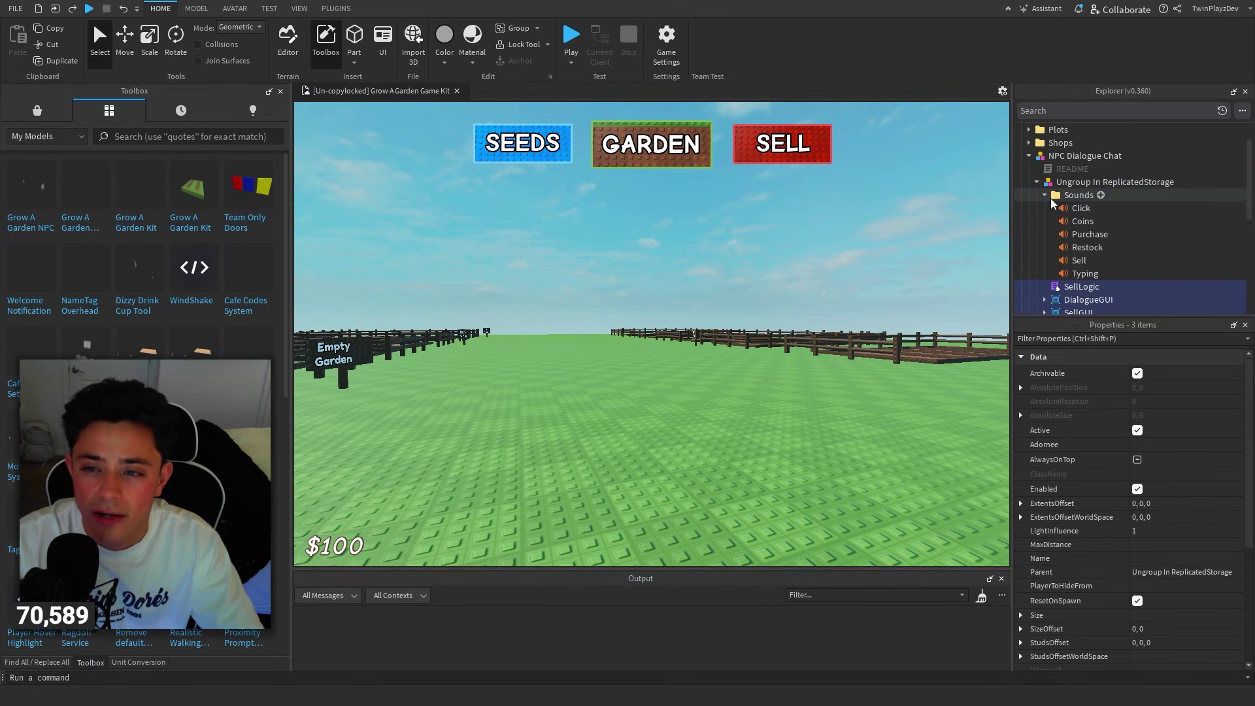
click(1188, 223)
scroll(1069, 248, down, 1)
click(1074, 231)
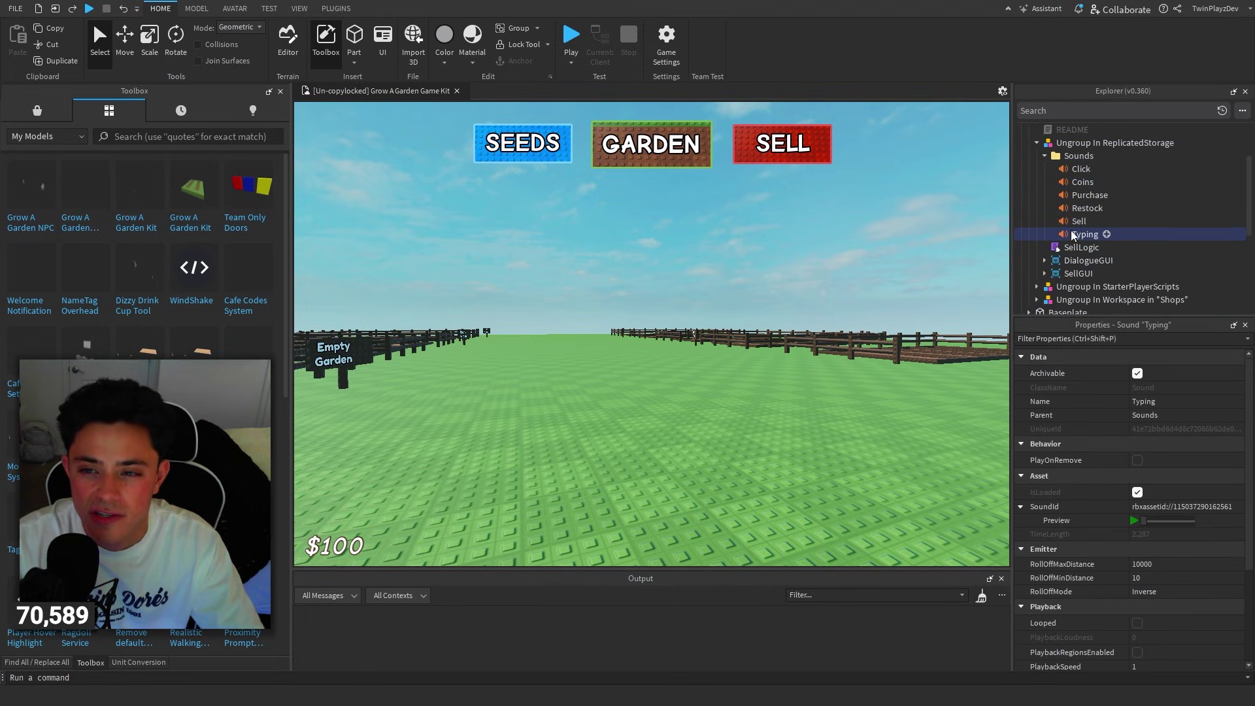
Move the kit's Sounds folder into ReplicatedStorage and delete this duplicate of the existing Sounds folder.
click(1058, 157)
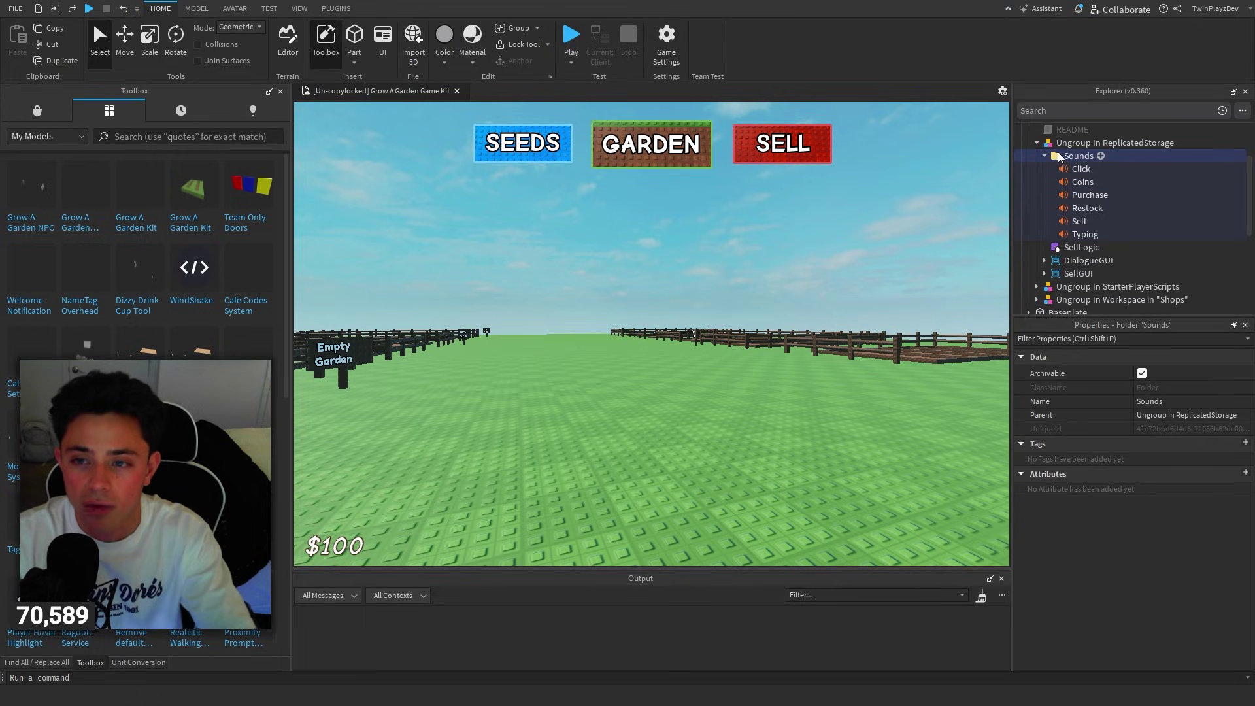
drag(1059, 157, 1088, 247)
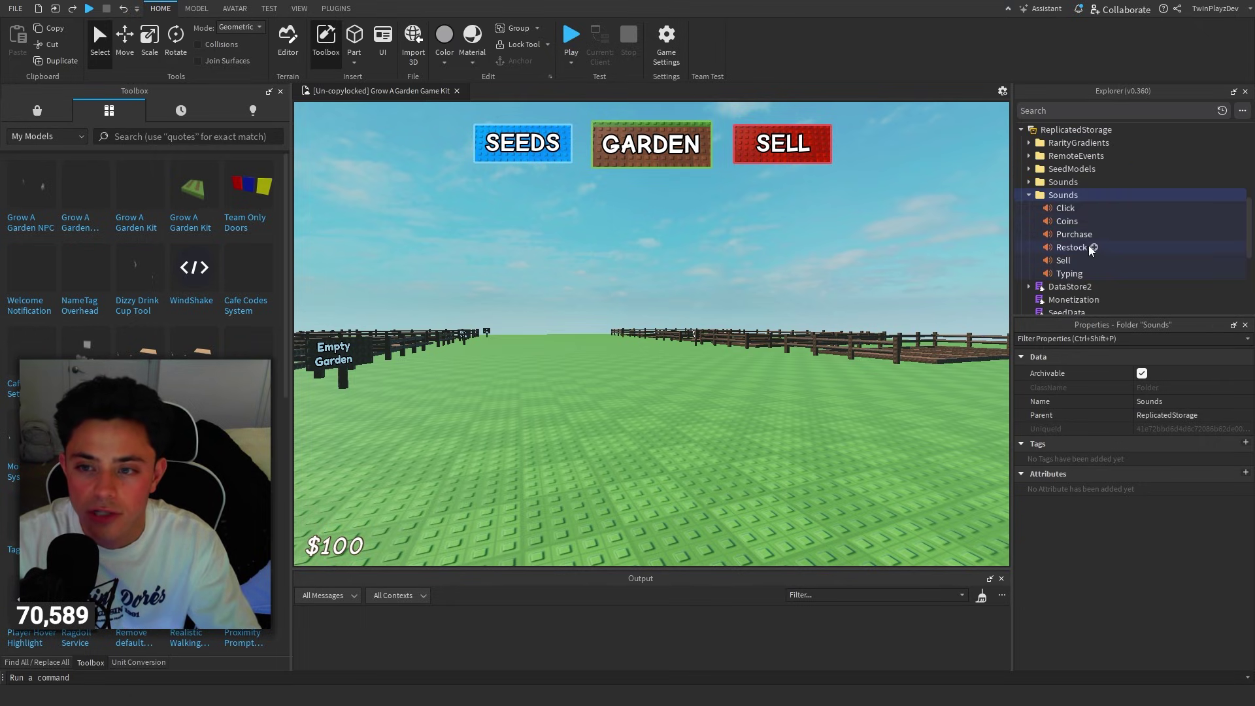
key(Delete)
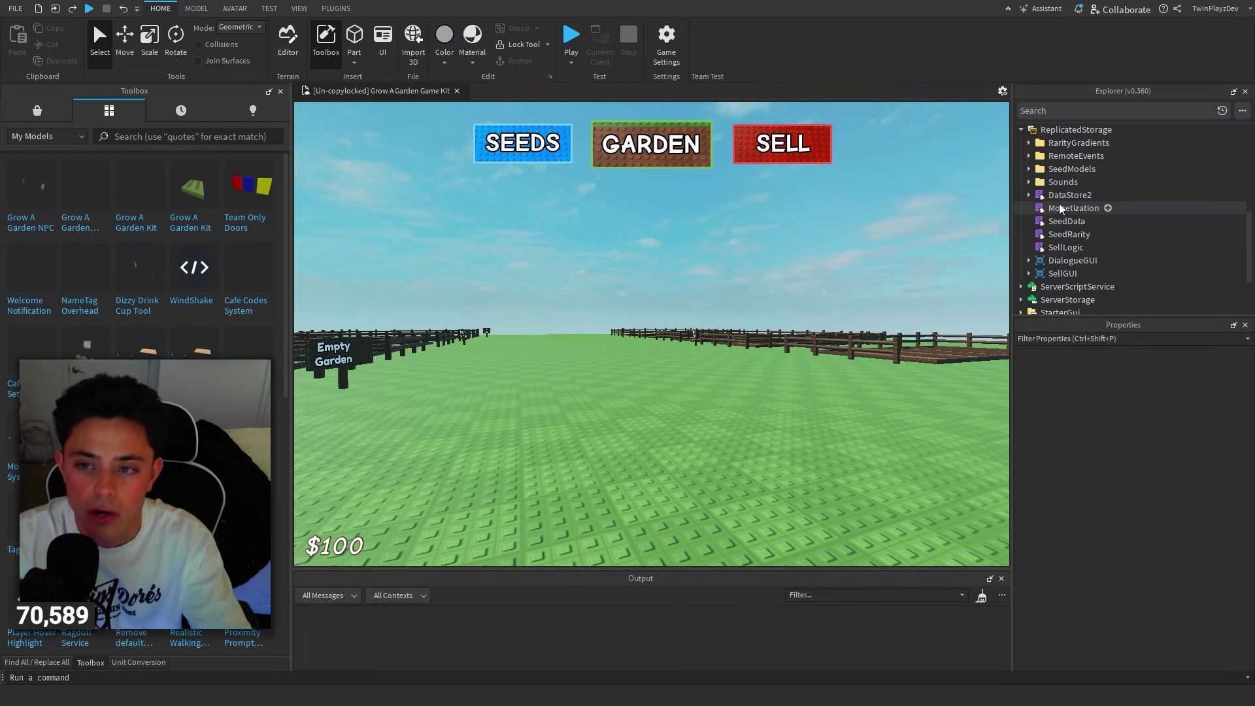
Select the kit's three remaining ReplicatedStorage items: SellLogic, DialogueGUI and SellGUI.
scroll(1096, 251, up, 3)
scroll(1097, 251, up, 2)
drag(1156, 194, 1152, 217)
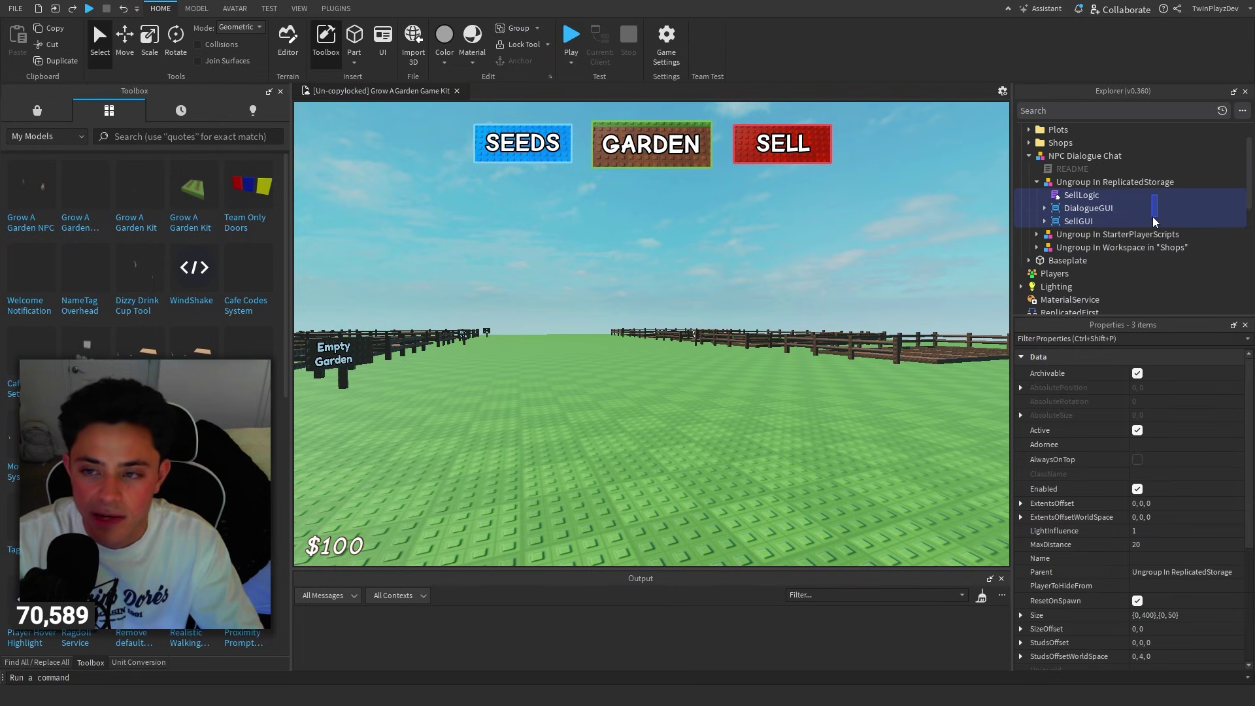
scroll(1093, 206, down, 2)
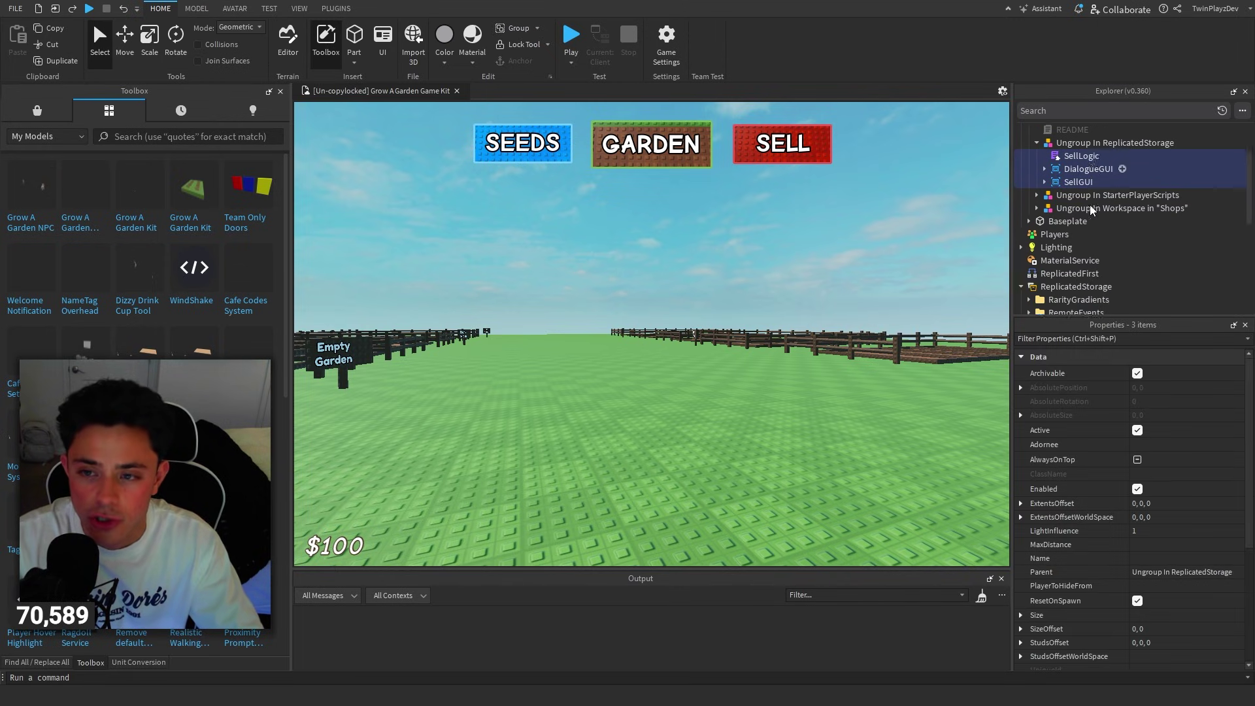
scroll(1063, 241, up, 3)
Open the kit's SellLogic module script and review its SellItem and SellInventory functions.
click(1068, 237)
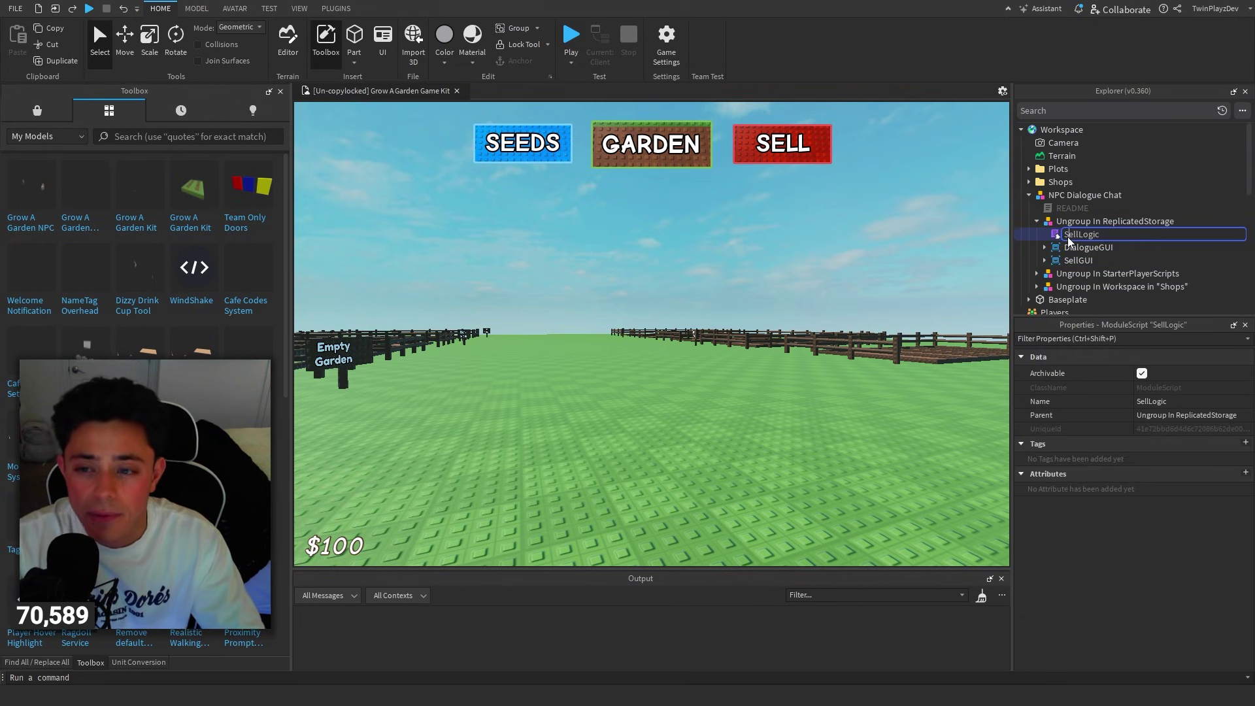
double_click(1061, 235)
scroll(525, 200, down, 15)
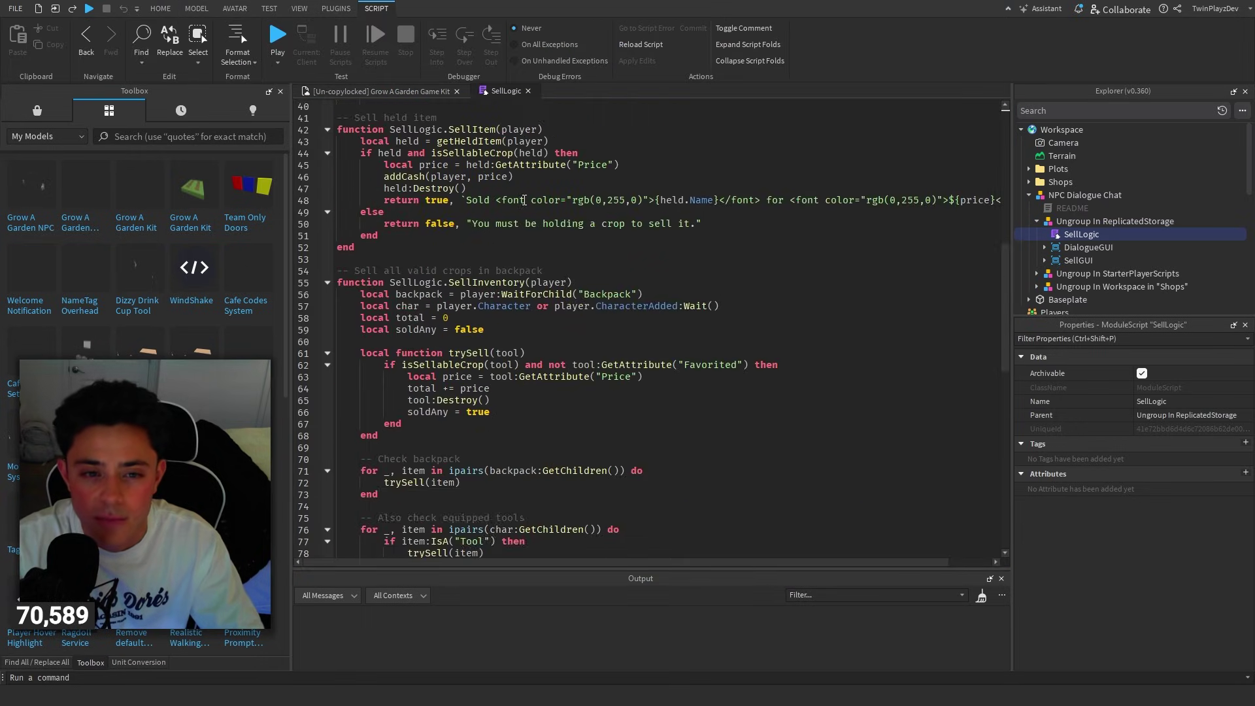
Review the HowMuch, addCash and held-item helper functions in SellLogic, and return to the 3D view.
scroll(577, 237, up, 7)
scroll(577, 237, up, 6)
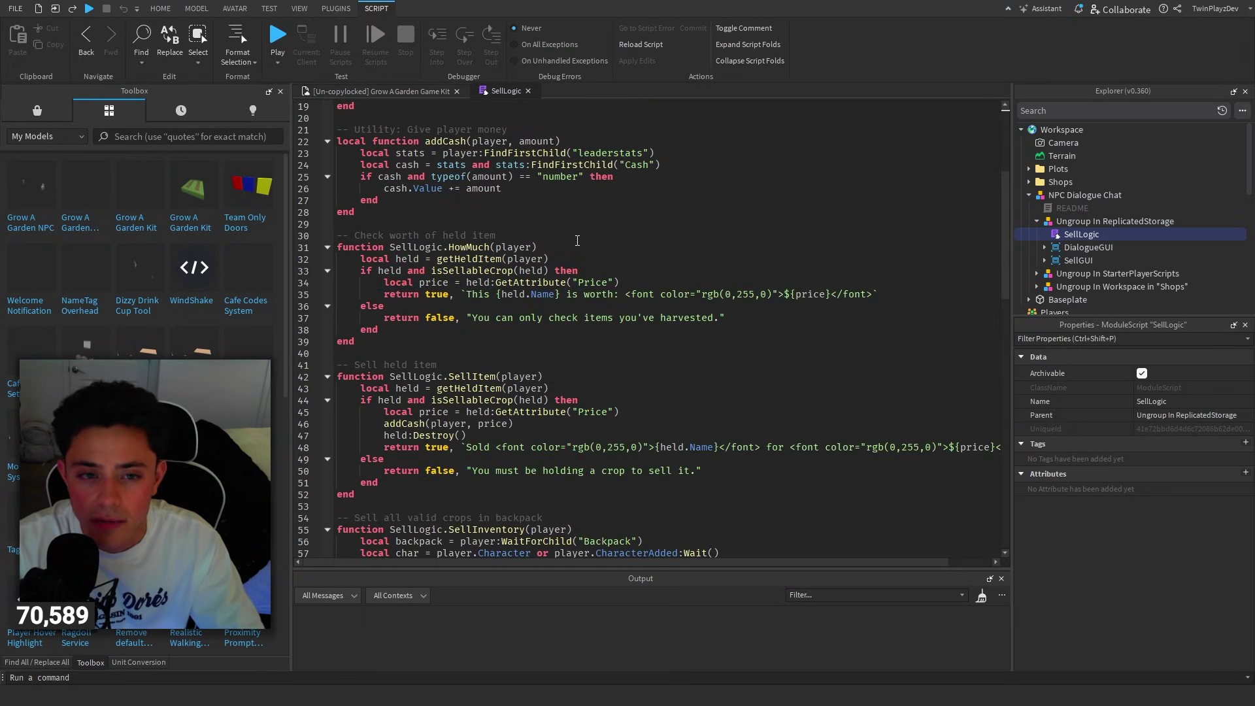
click(561, 202)
scroll(577, 237, up, 6)
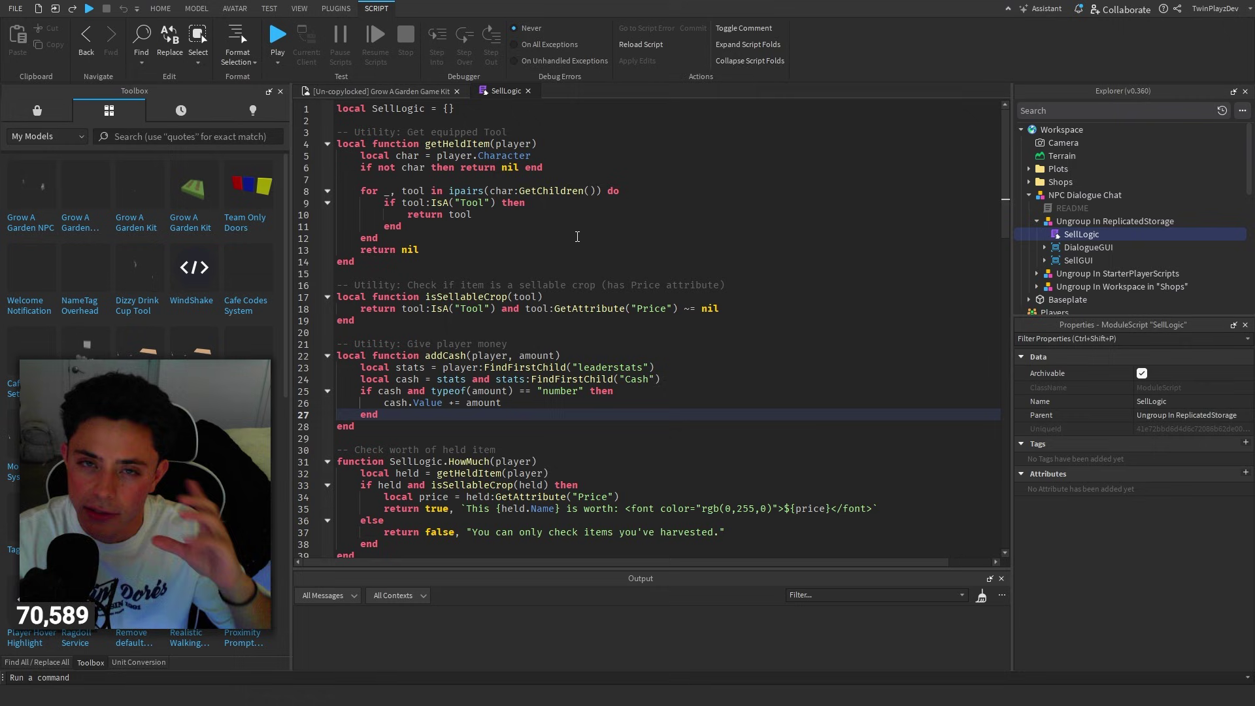
click(375, 91)
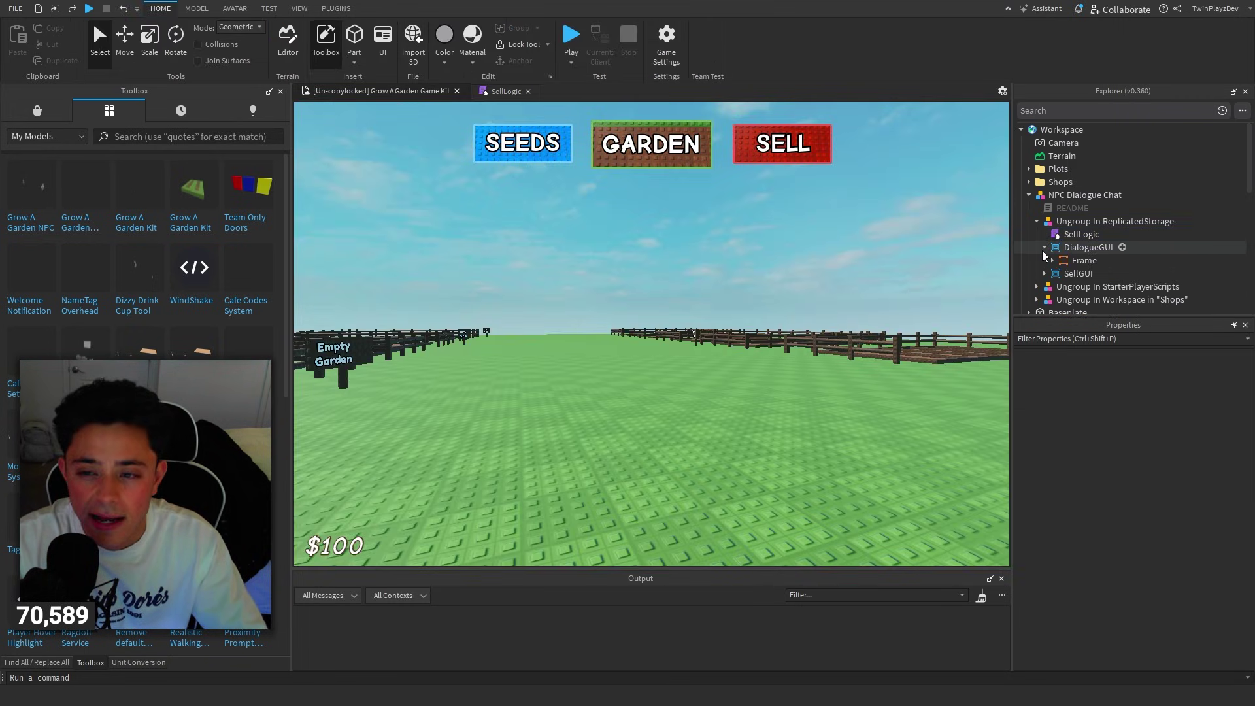
Inspect the contents of the kit's DialogueGUI and SellGUI.
scroll(1042, 250, down, 1)
click(1044, 221)
click(1044, 221)
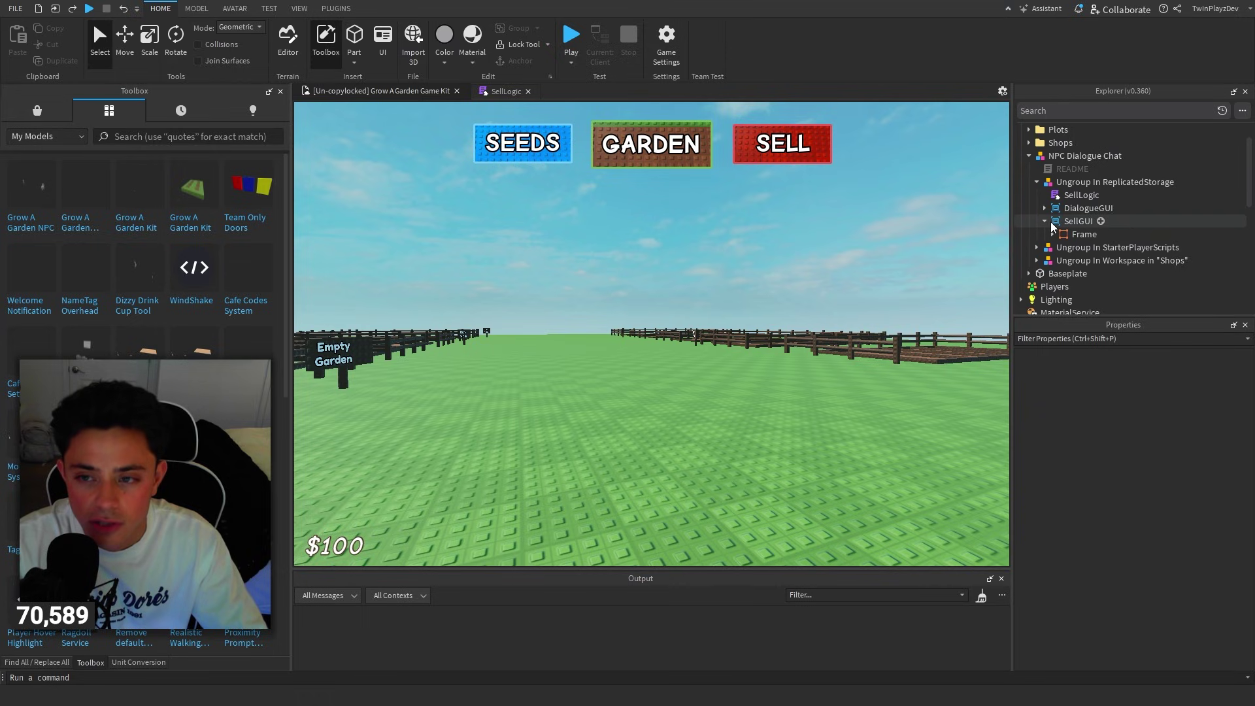
Expand the kit's StarterPlayerScripts group and select its NPCHandler, ProximityPrompts and UIEffects scripts.
scroll(1039, 223, down, 1)
click(1038, 195)
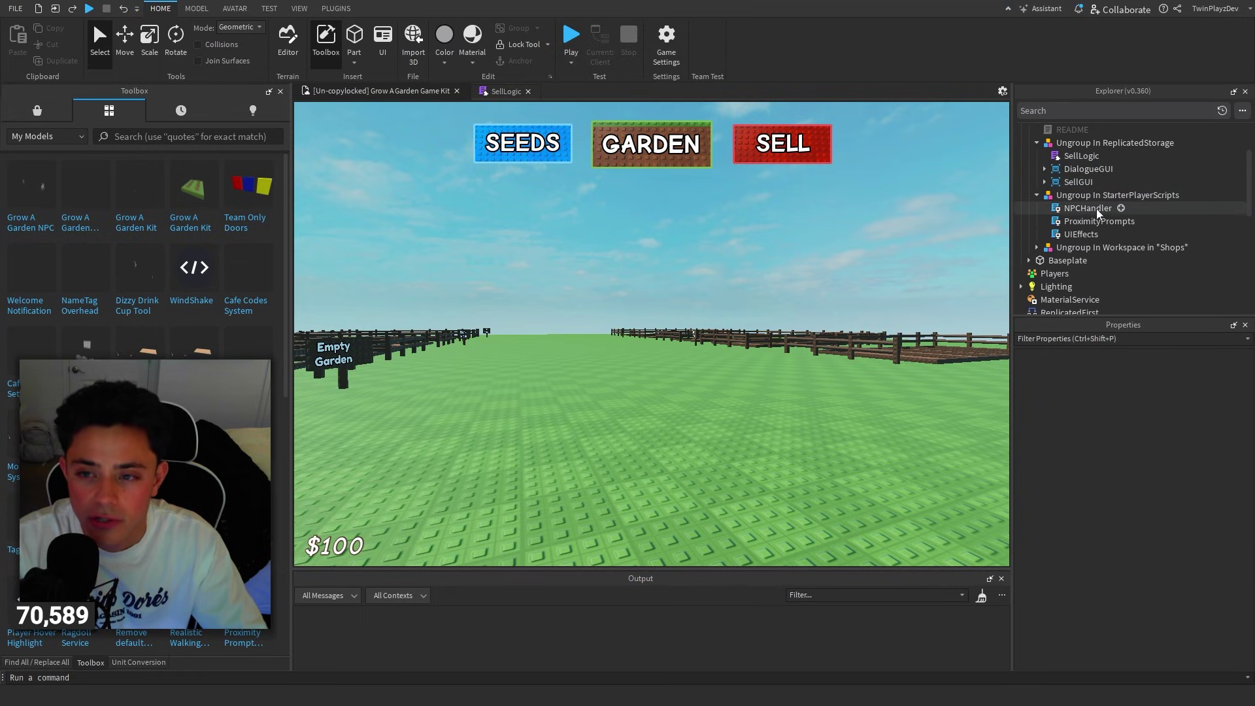
click(1192, 211)
shift+click(1190, 237)
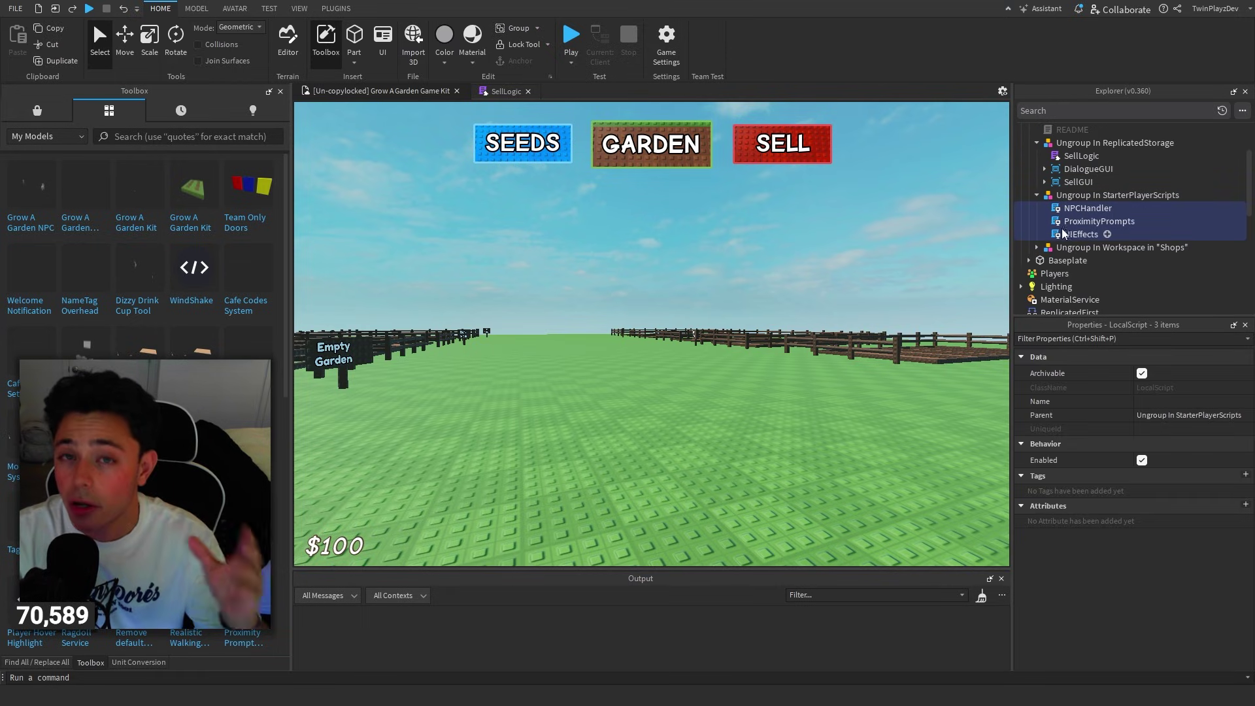
Expand StarterPlayer and its StarterPlayerScripts folder to check where the kit's scripts belong.
scroll(1063, 227, down, 7)
click(1022, 255)
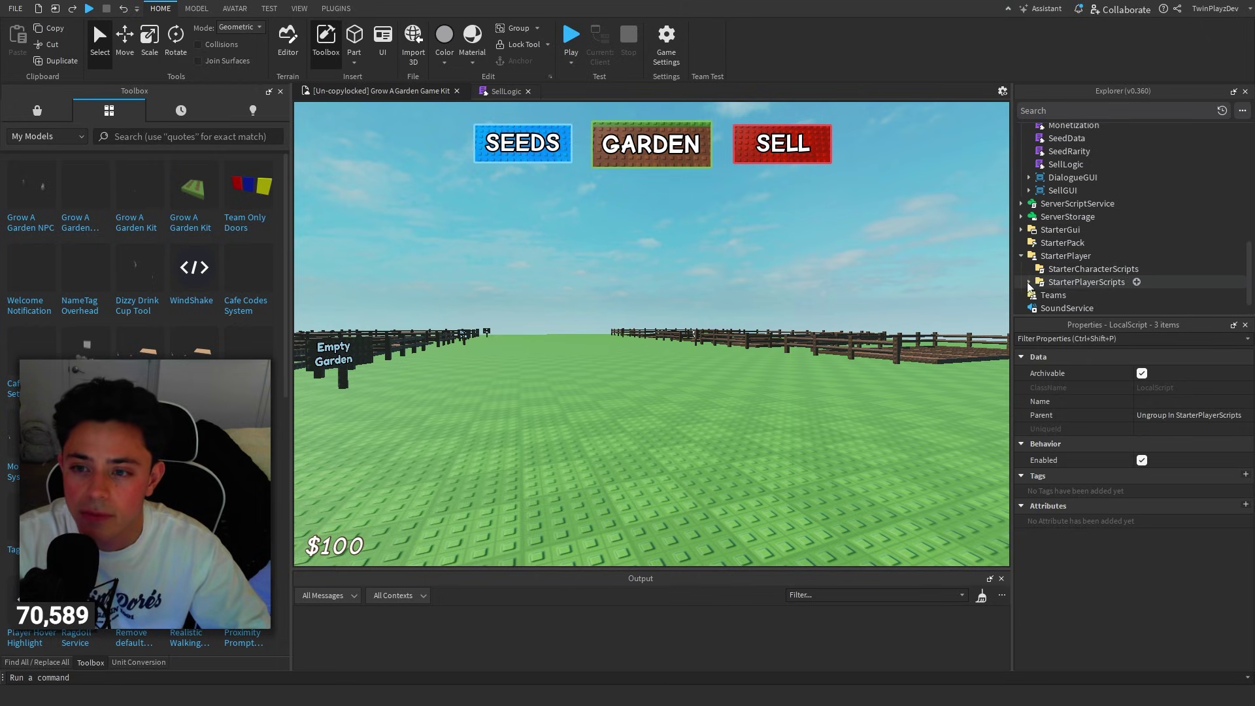
click(1029, 282)
scroll(1089, 248, down, 2)
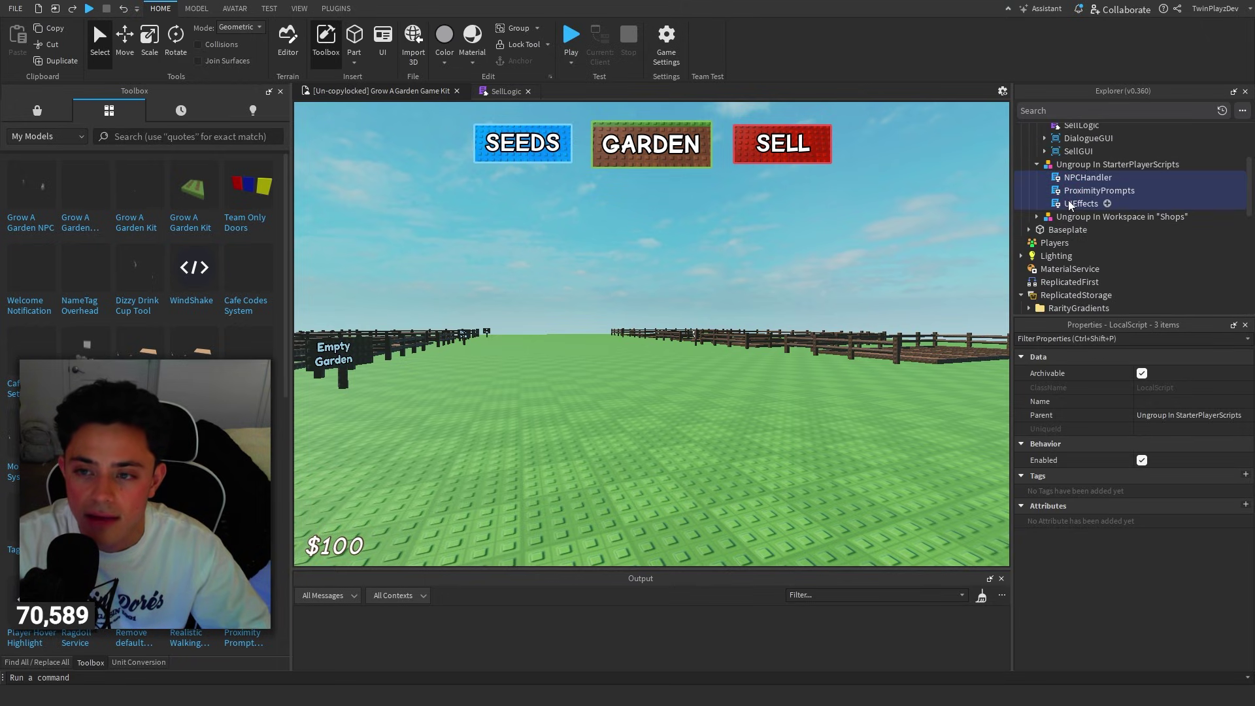
Open the kit's NPCHandler script and review its head tracking code.
click(1069, 194)
double_click(1088, 177)
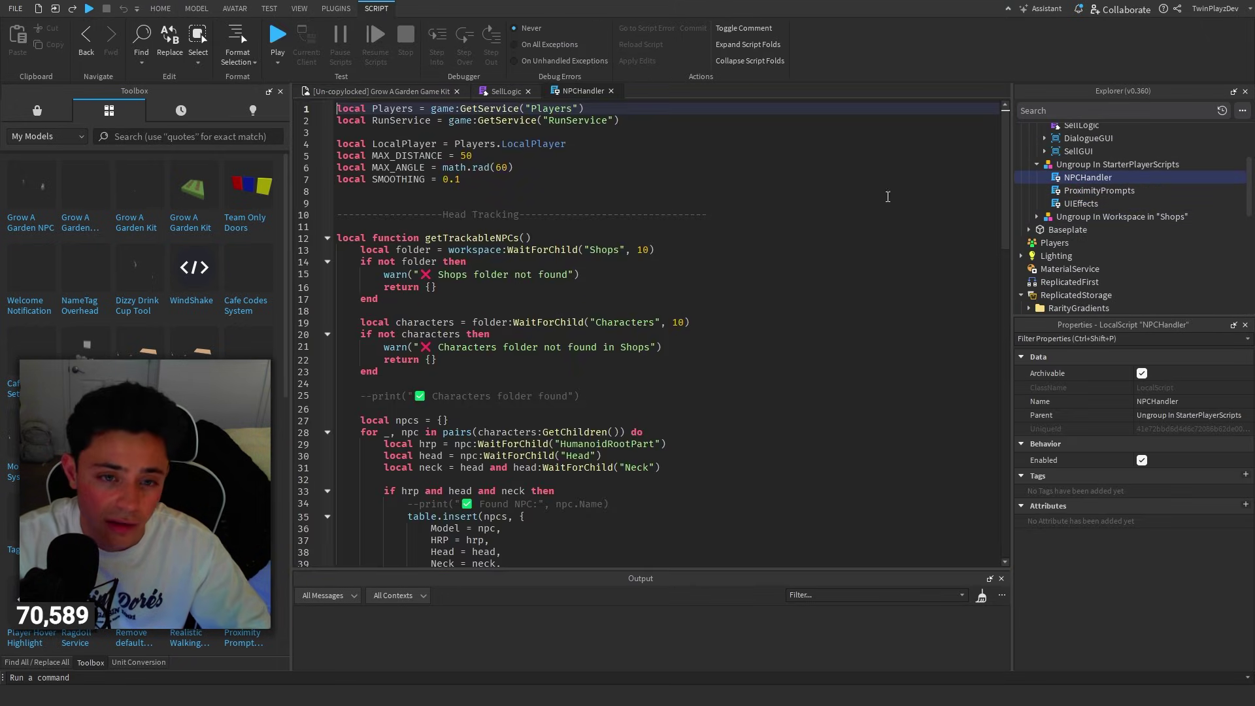
scroll(584, 198, down, 10)
scroll(585, 198, up, 2)
scroll(602, 249, down, 12)
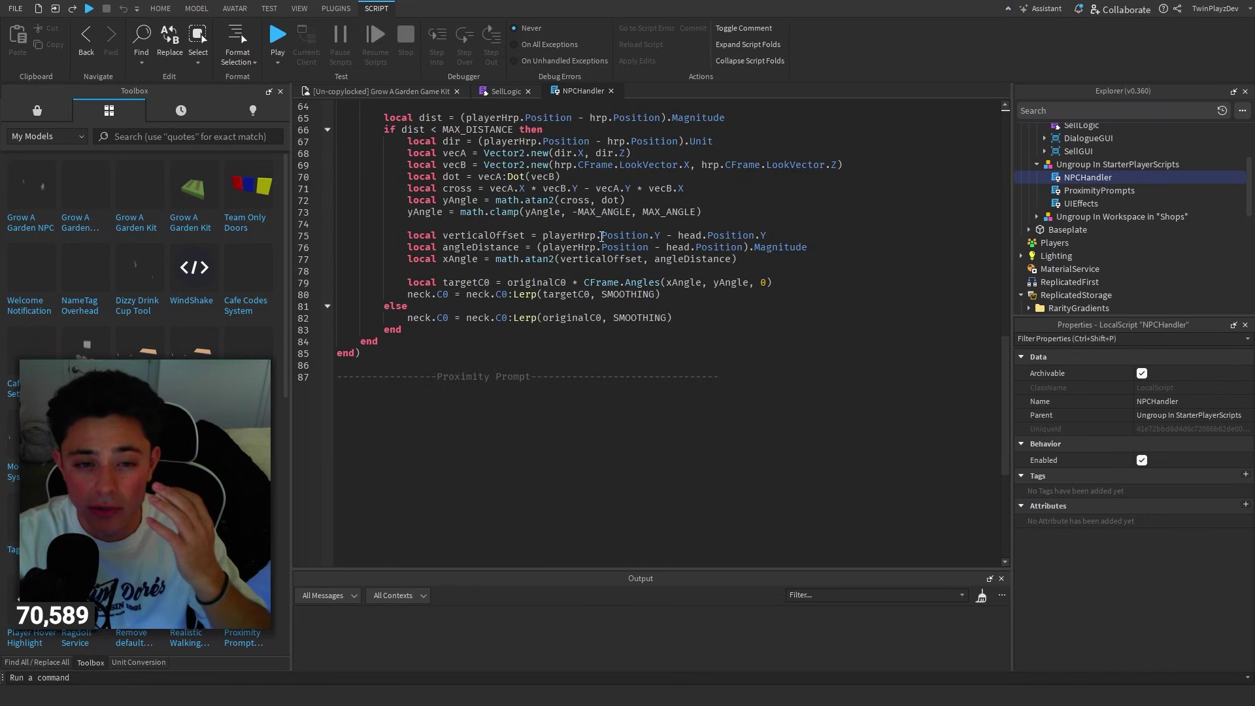
scroll(624, 294, up, 20)
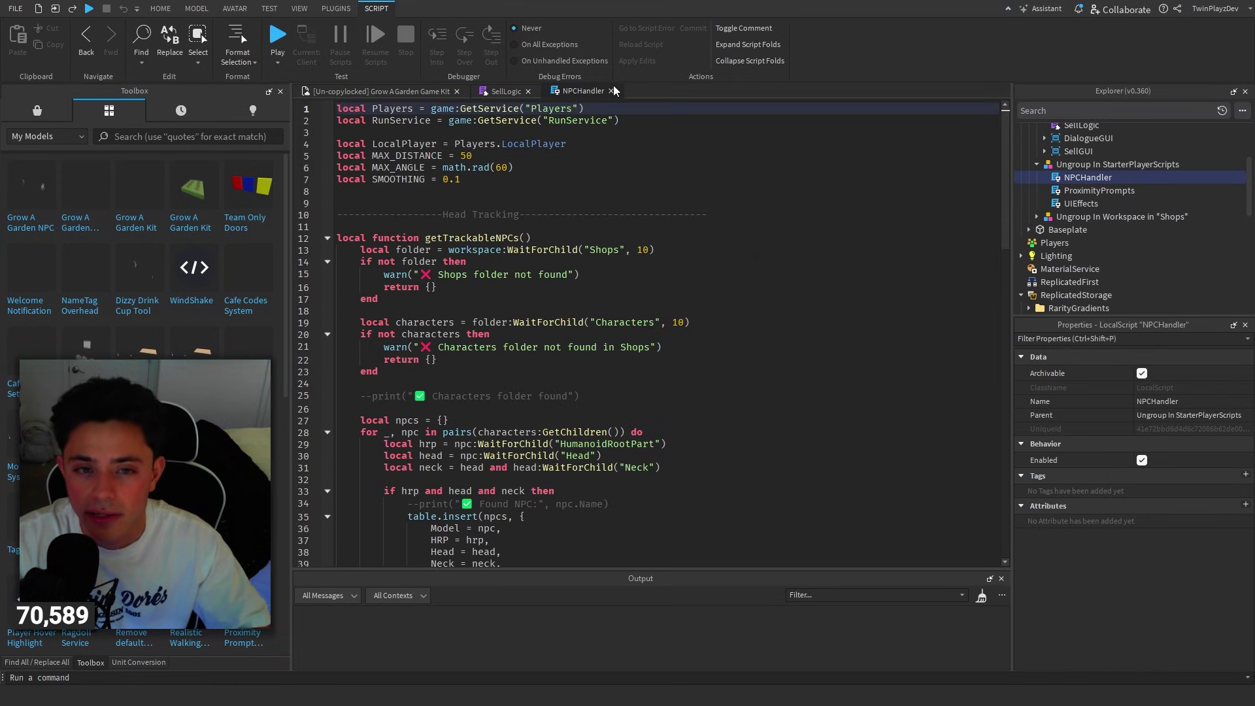
Open the kit's ProximityPrompts script to view its services and asset references, and return to the 3D view.
click(379, 90)
double_click(1099, 190)
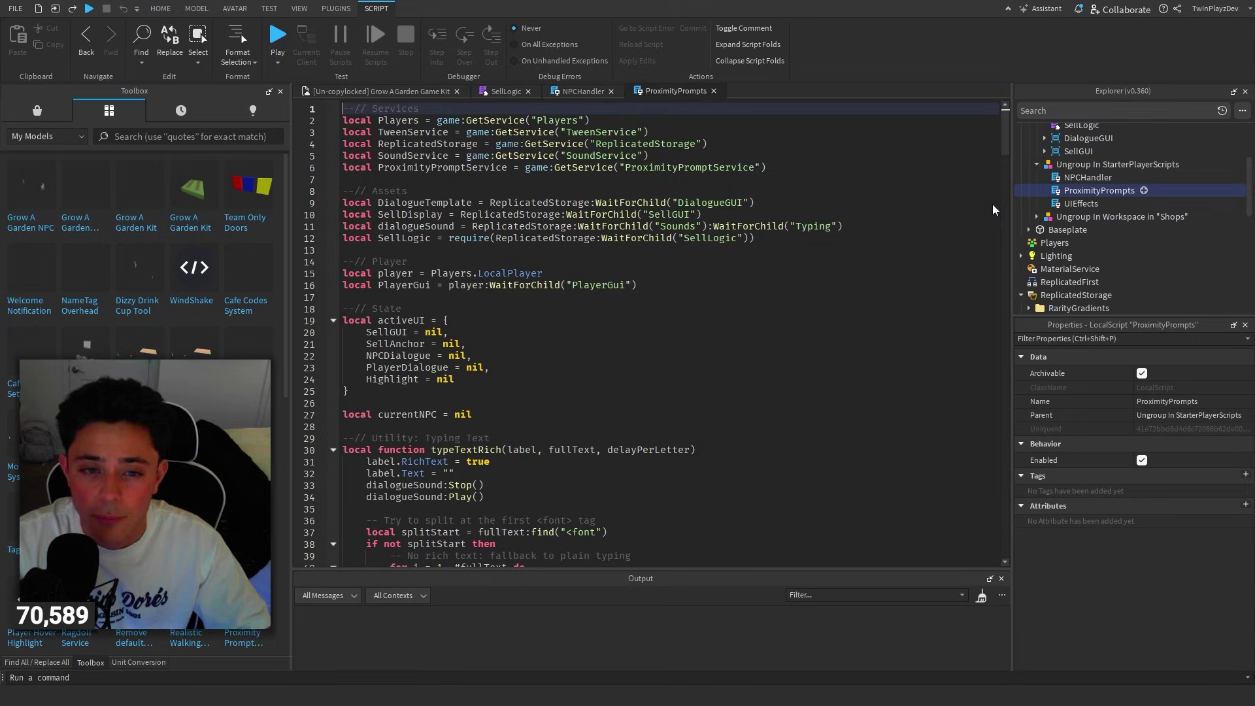
click(379, 91)
Open the kit's UIEffects script, review its button bounce and cash label functions, and return to the 3D view.
click(1079, 204)
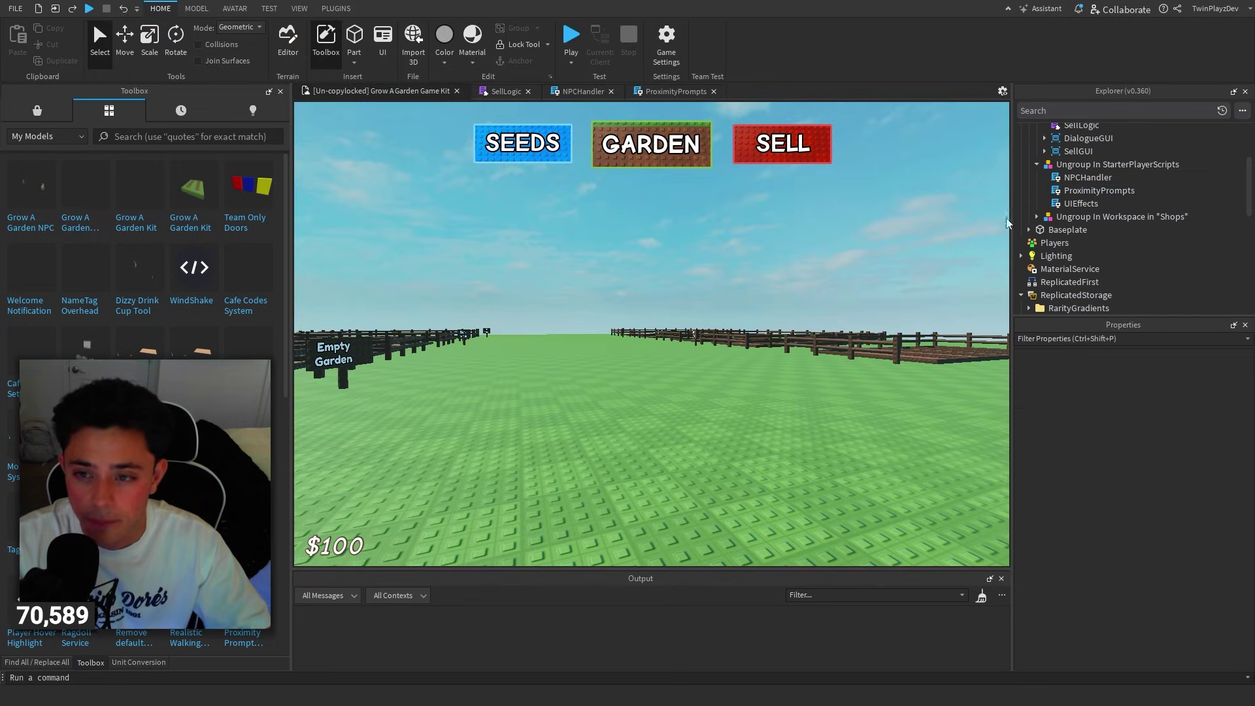
double_click(1079, 204)
scroll(638, 244, down, 20)
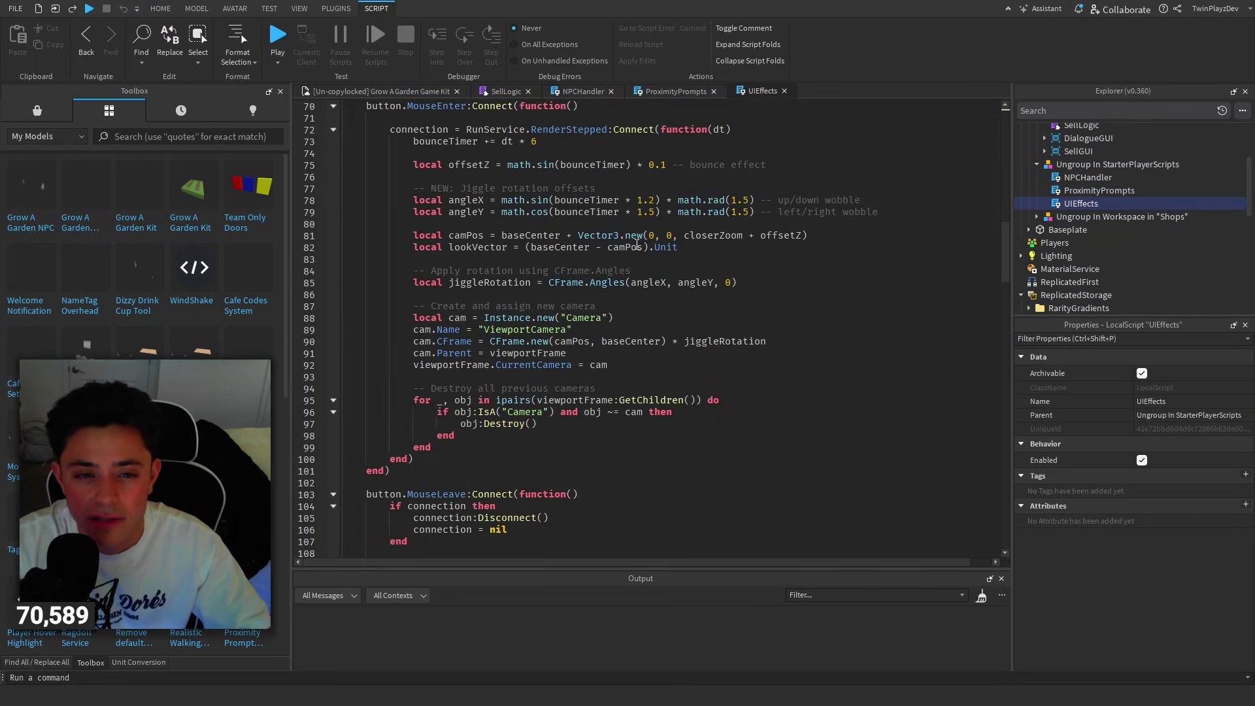
scroll(637, 244, down, 20)
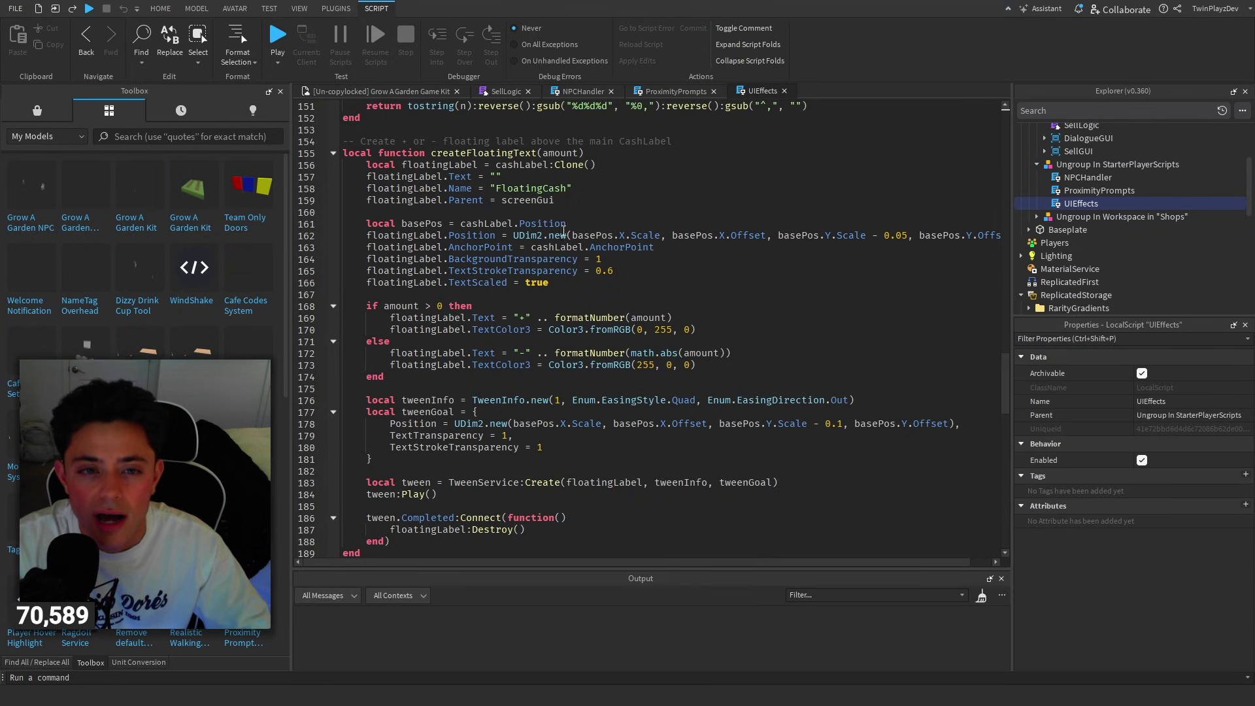
scroll(563, 230, down, 20)
scroll(412, 217, up, 7)
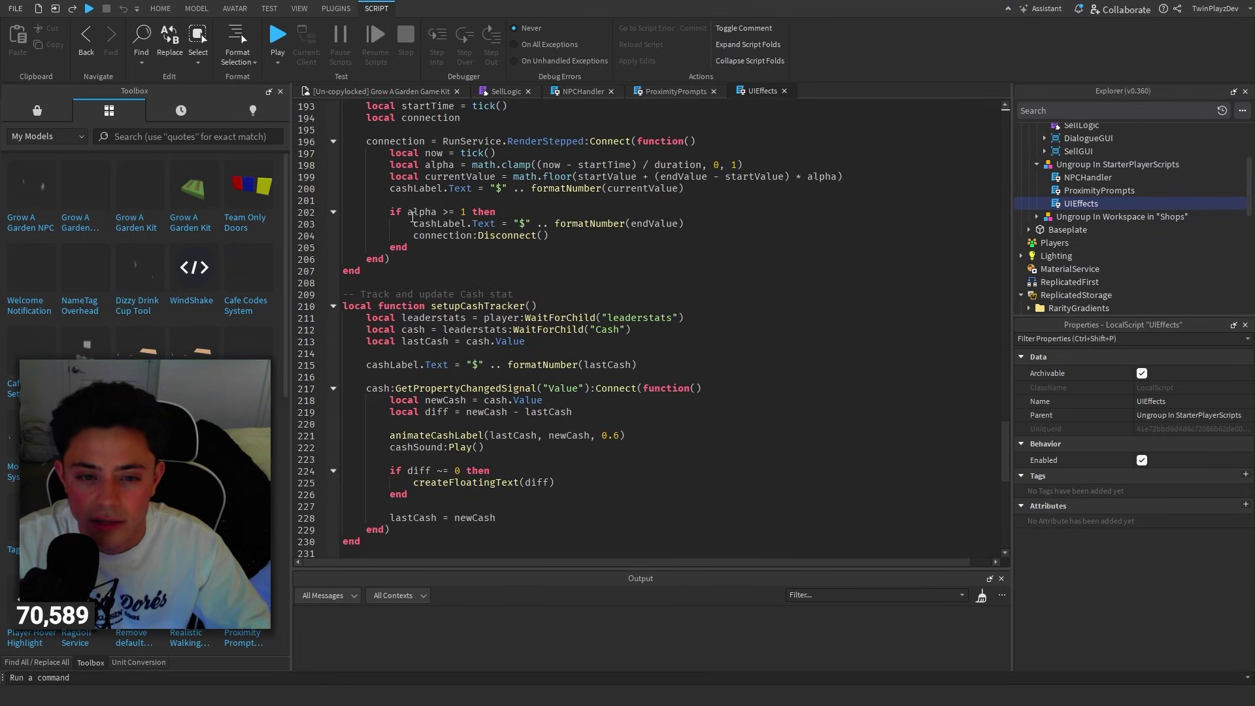
click(377, 93)
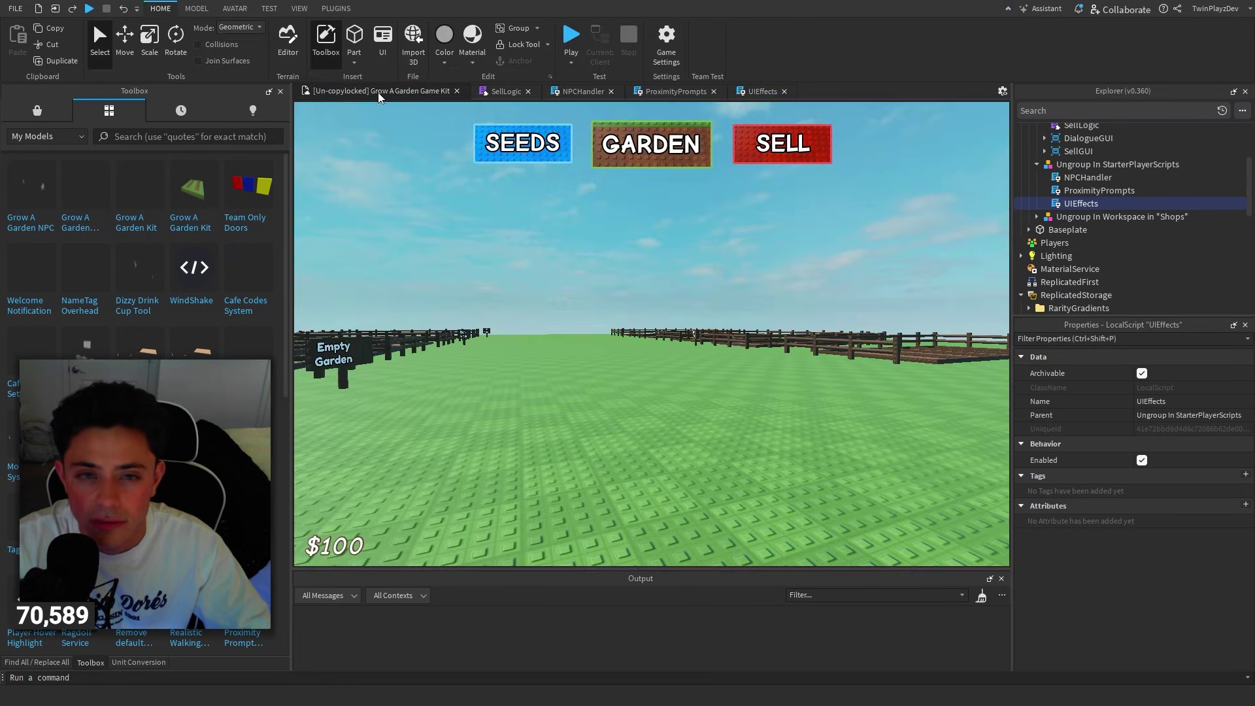
Expand the kit's "Shops" group and its Characters folder, and select Characters.
click(1035, 217)
click(1046, 231)
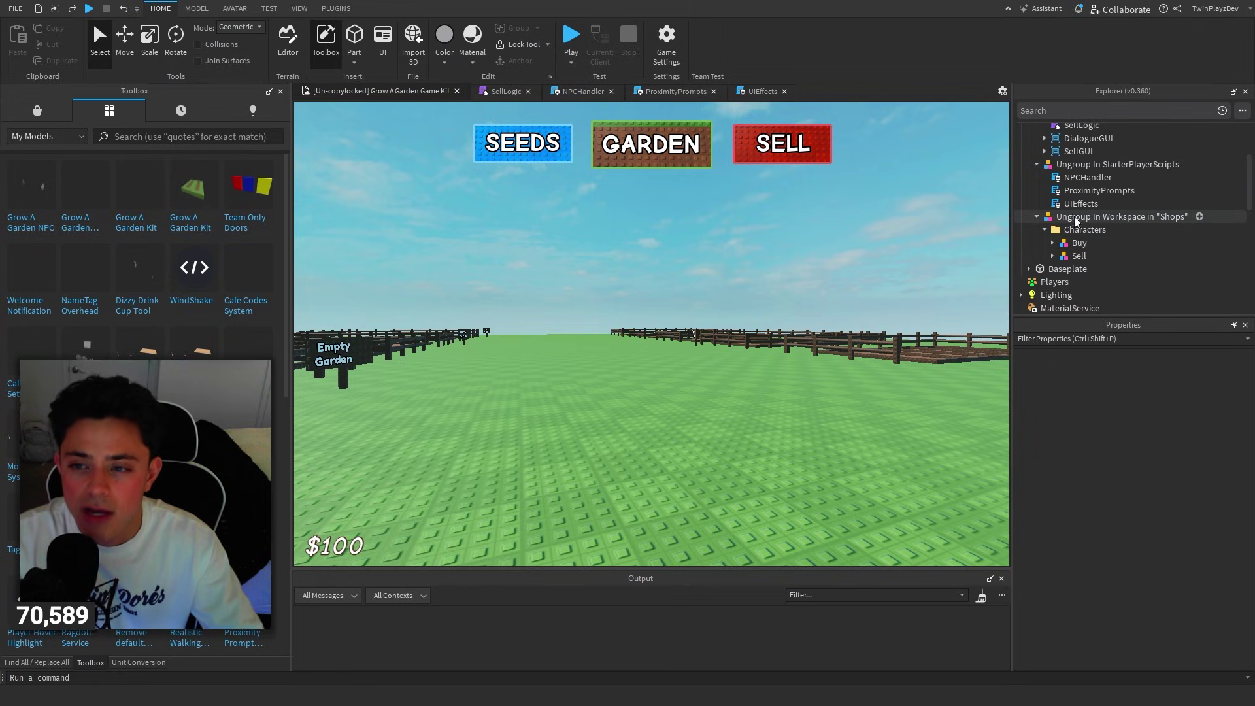
click(1062, 230)
Expand the Workspace Shops folder, close the open script tabs and delete the duplicate NPC Dialogue Chat model.
scroll(1140, 229, up, 4)
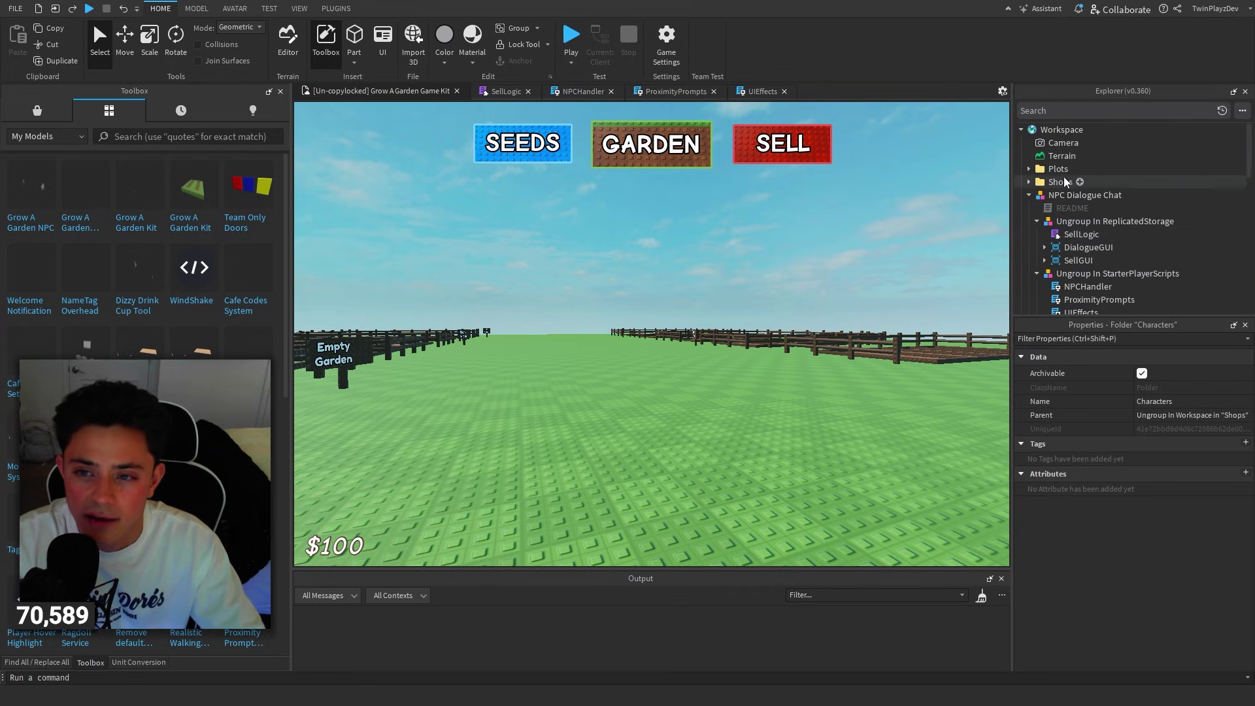
click(1029, 181)
click(1028, 260)
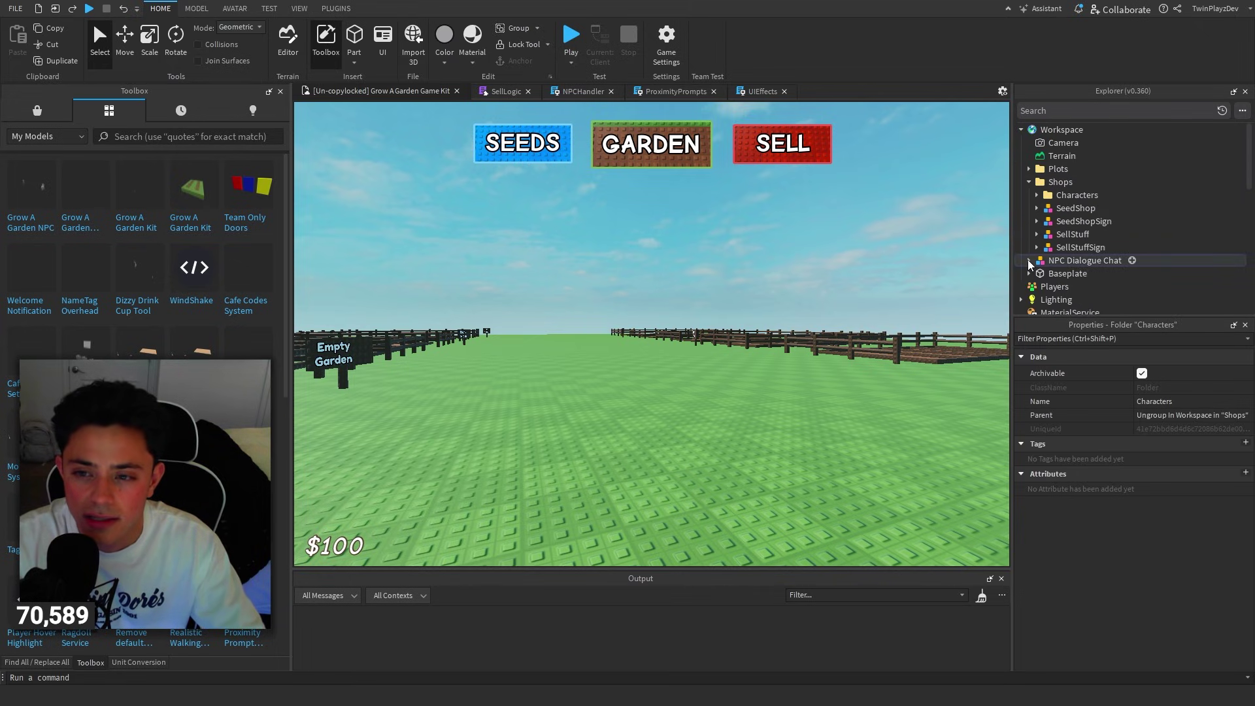
click(1064, 261)
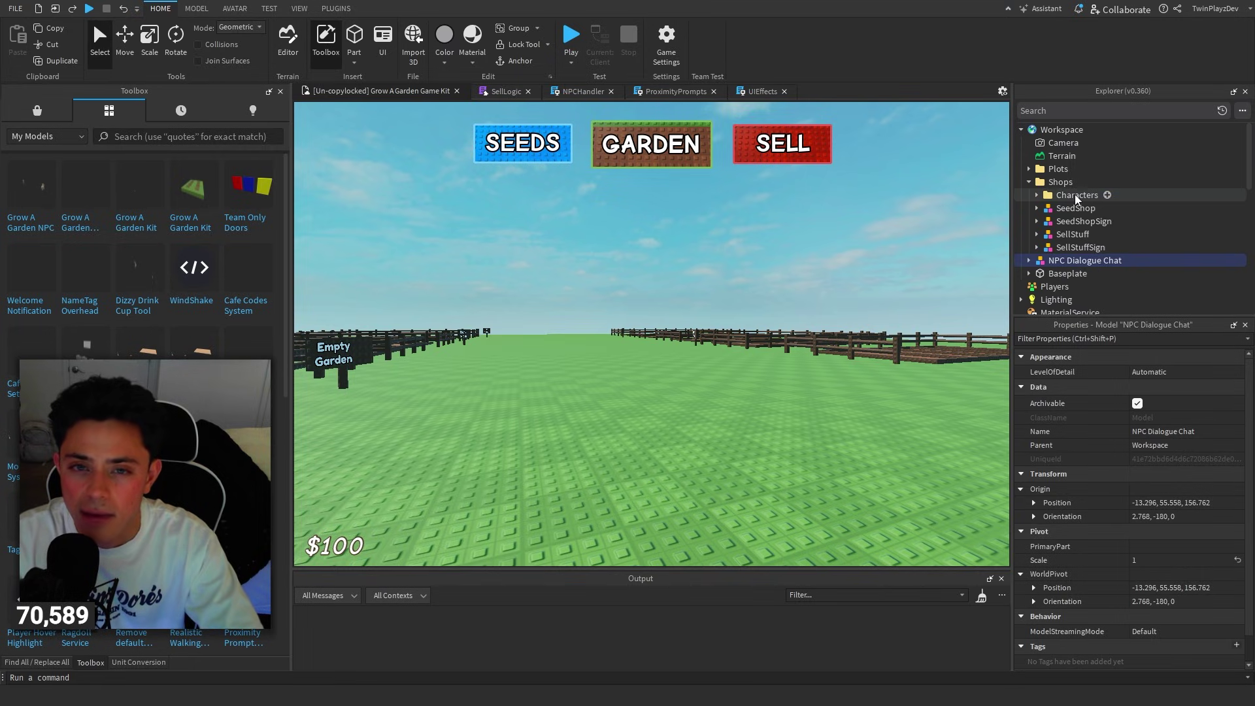
click(528, 91)
click(539, 90)
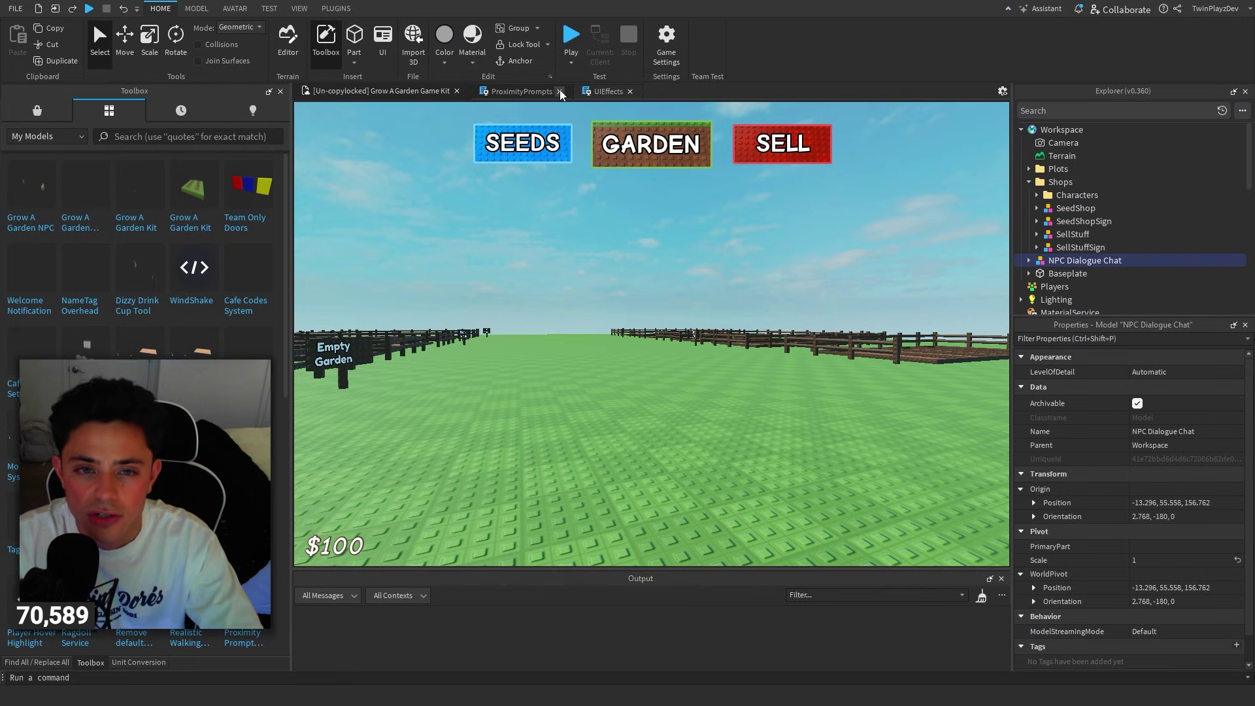
key(Delete)
Expand the Characters folder in Shops and focus the view on the Buy NPC to examine it up close.
click(1038, 195)
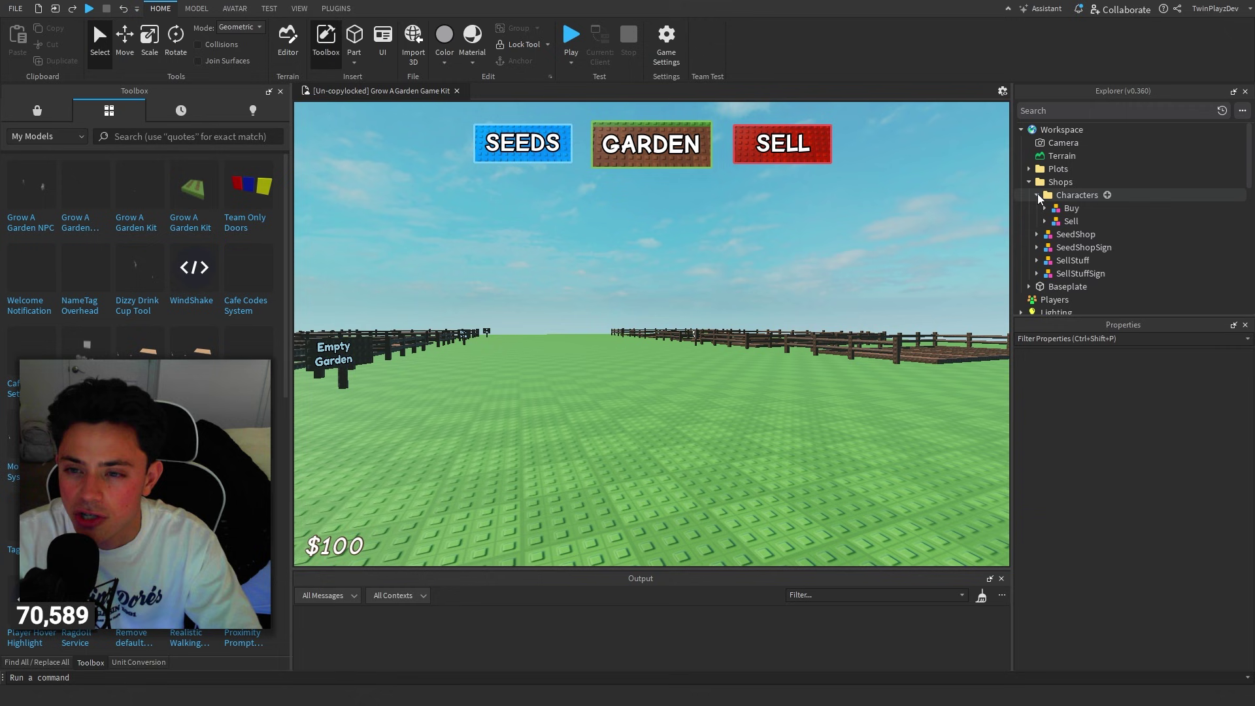
click(1071, 208)
key(f)
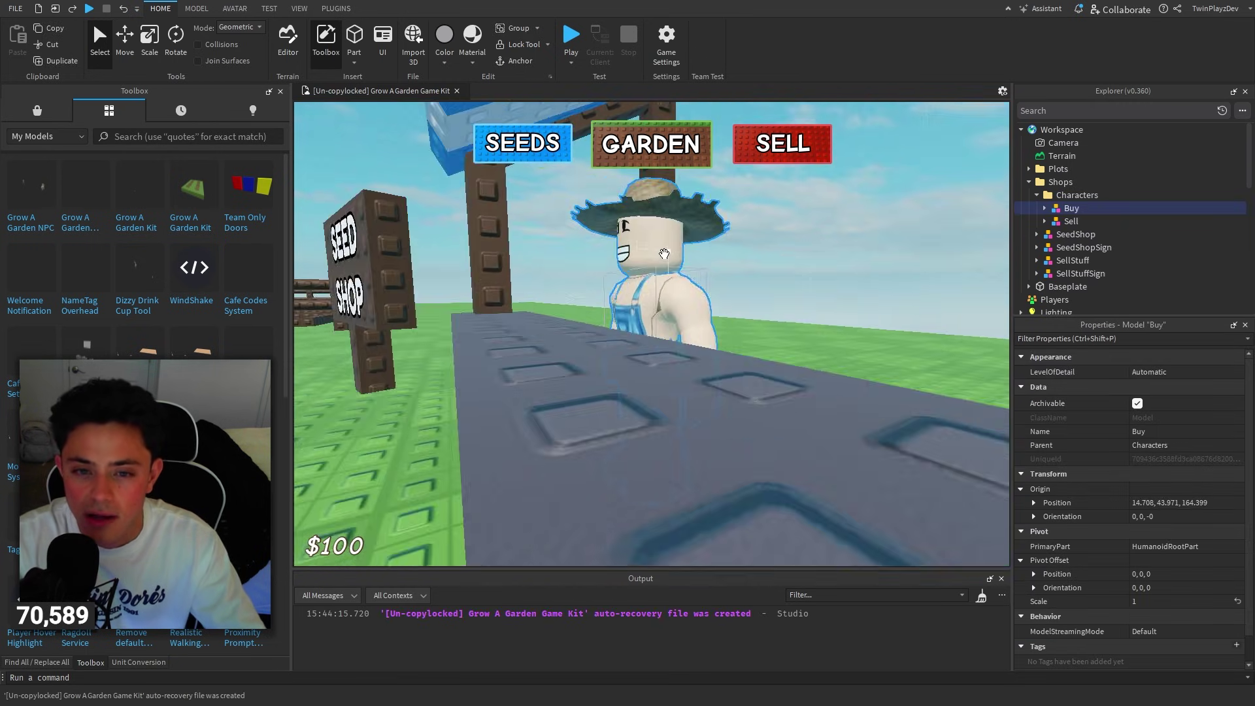
right_drag(735, 255, 736, 251)
scroll(735, 250, up, 4)
scroll(735, 250, down, 5)
scroll(736, 250, down, 10)
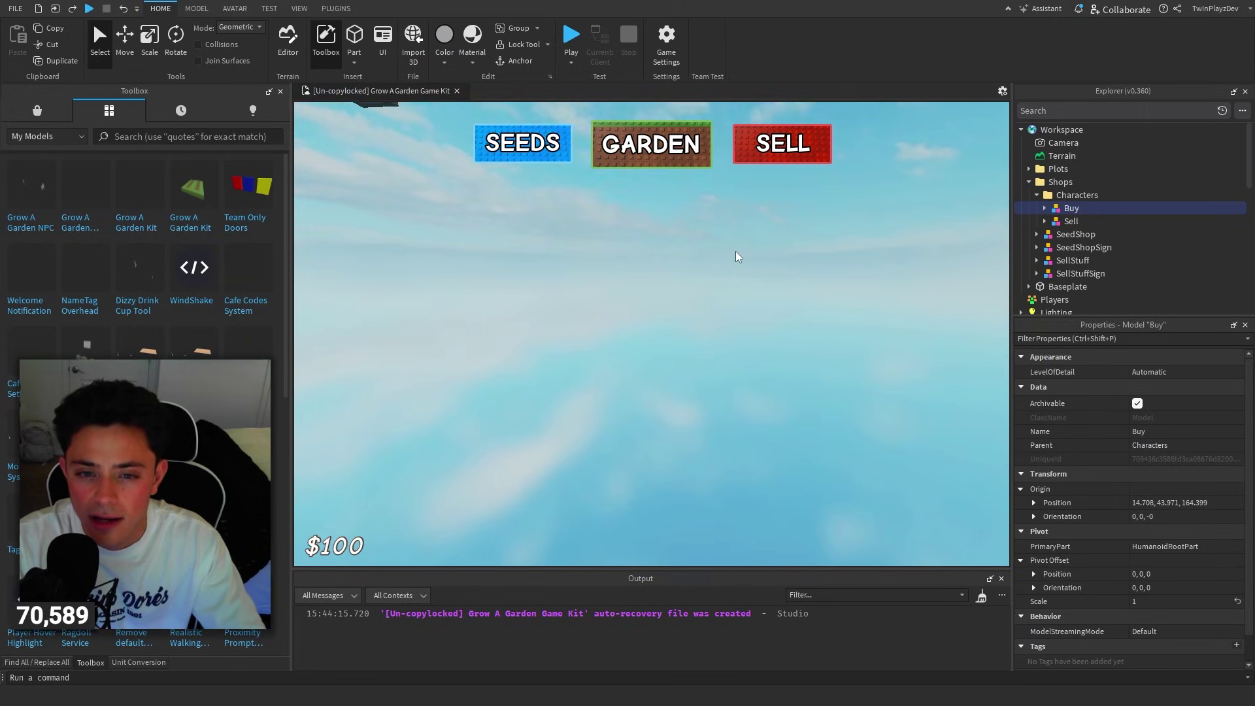
scroll(735, 249, up, 8)
scroll(735, 249, up, 8)
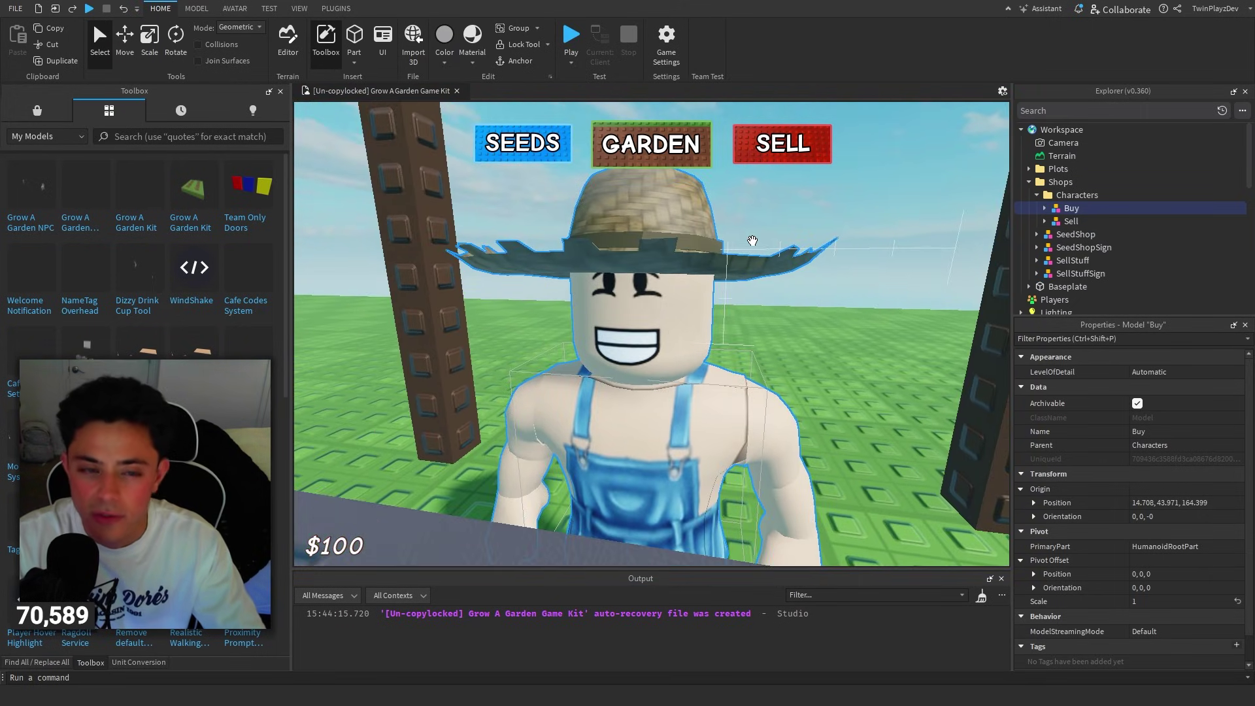
scroll(736, 250, up, 2)
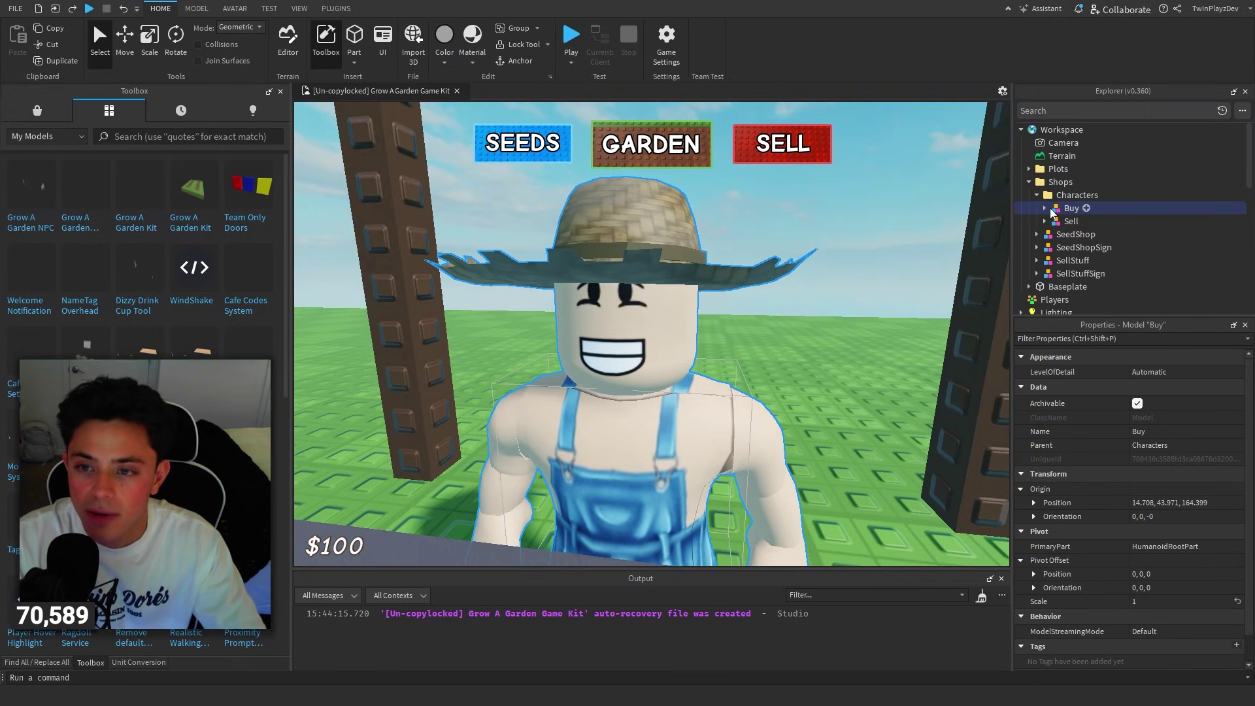
Expand the Buy NPC and inspect the OpenShop proximity prompt in its HumanoidRootPart.
click(1047, 209)
scroll(1062, 225, down, 3)
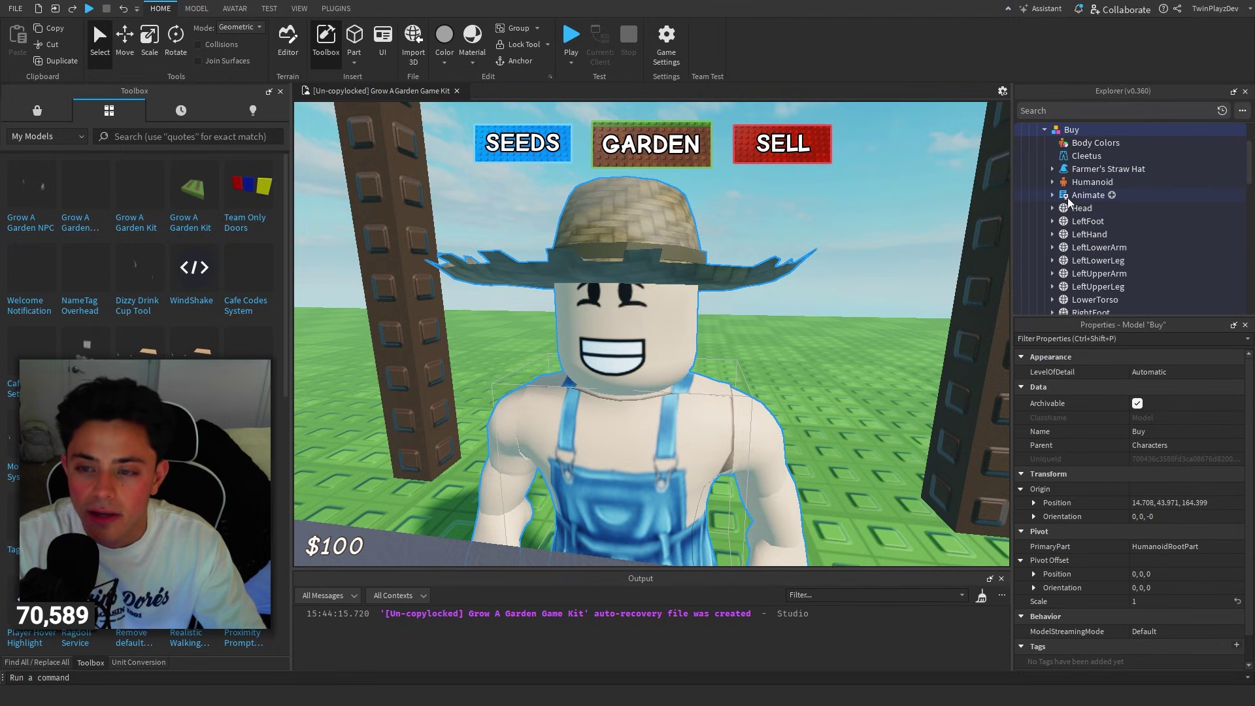
scroll(1073, 215, down, 6)
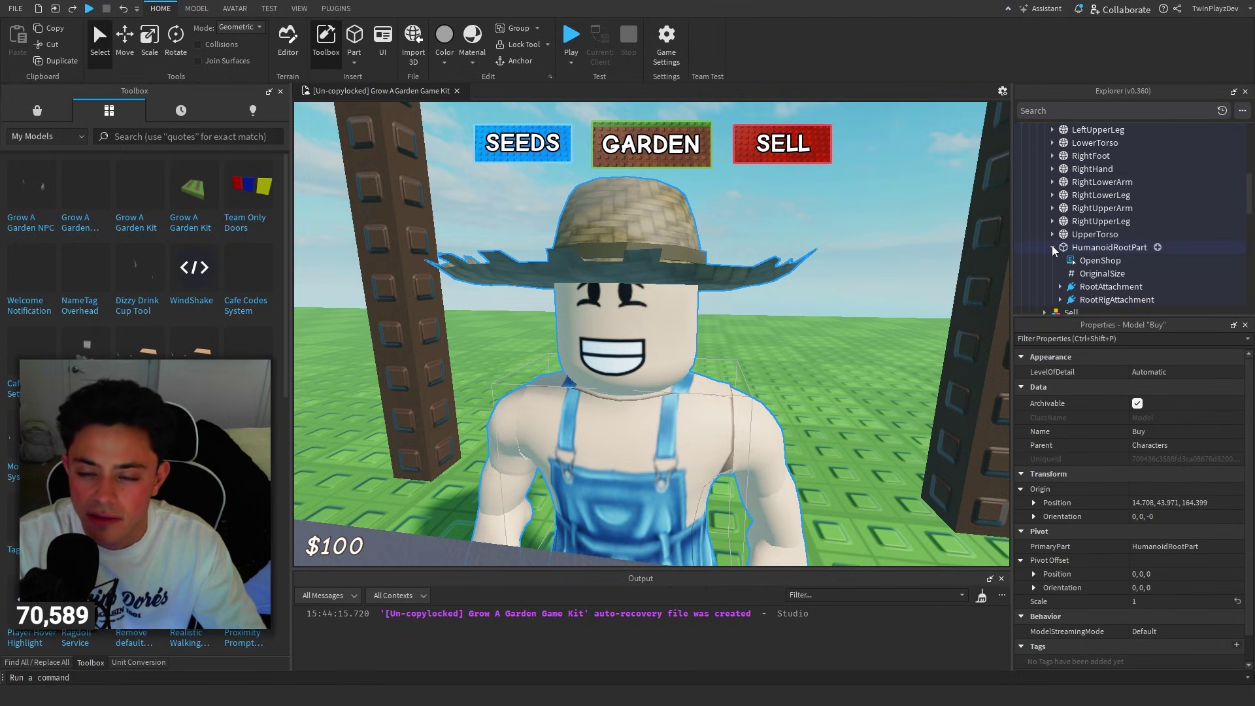
scroll(1088, 220, up, 6)
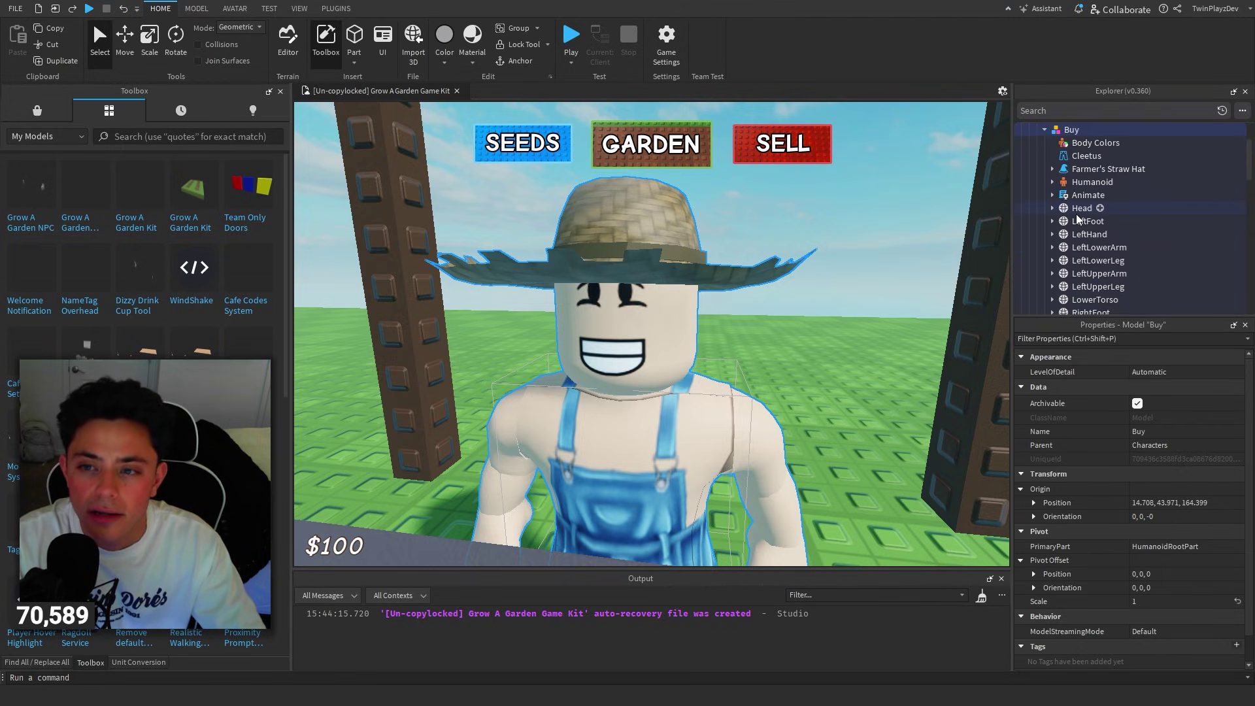
scroll(1077, 218, down, 6)
click(1105, 248)
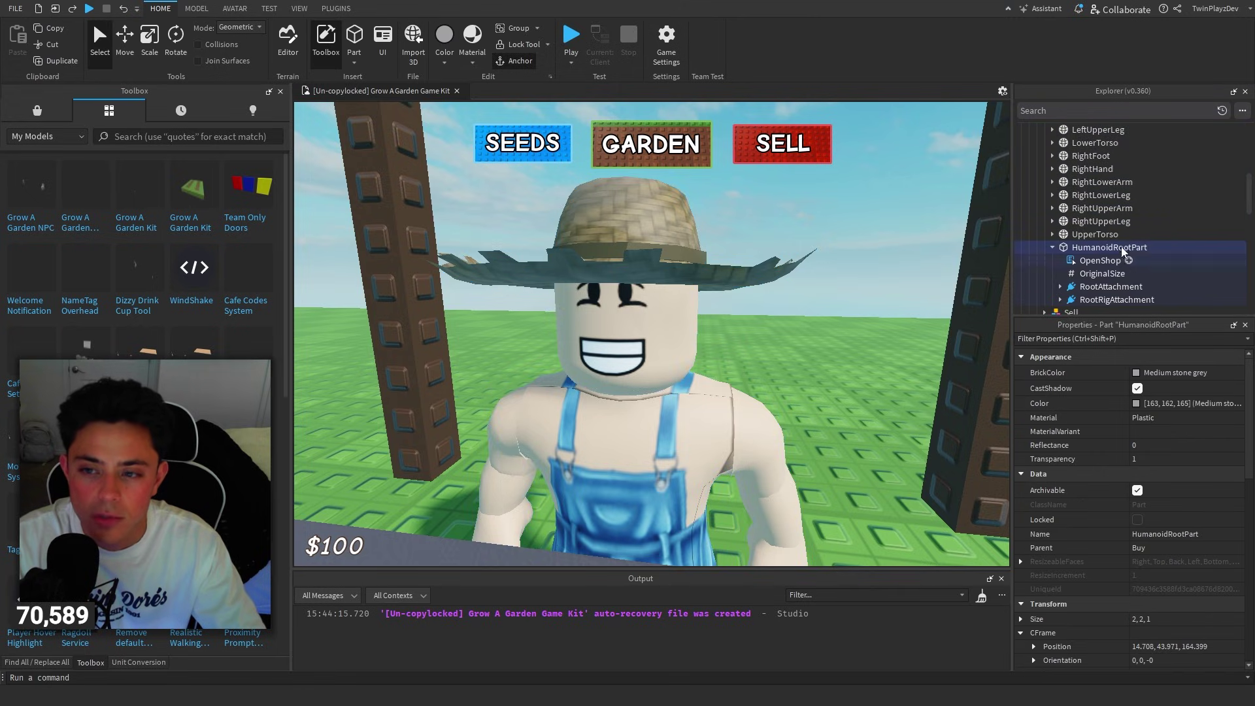
click(1086, 260)
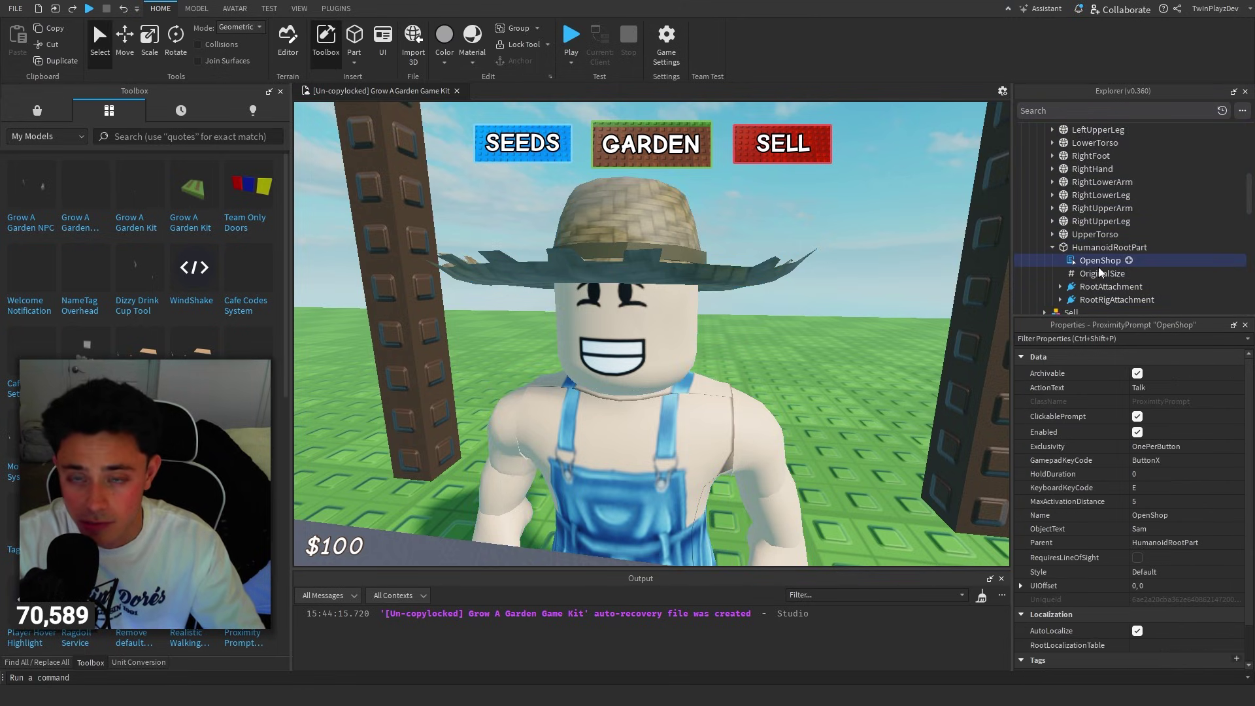
Inspect the SellShop proximity prompt in the Sell NPC's HumanoidRootPart, and go back to the Buy NPC's HumanoidRootPart contents.
scroll(1101, 272, down, 10)
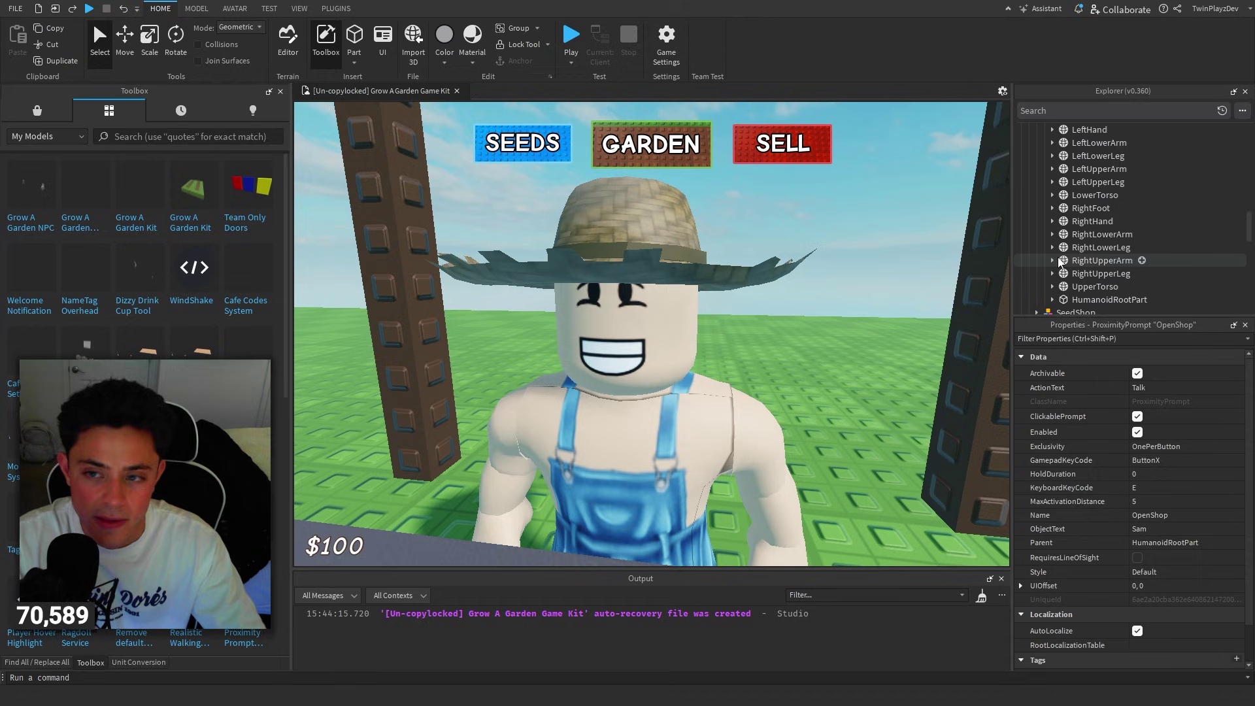
scroll(1061, 261, down, 1)
scroll(1060, 262, down, 1)
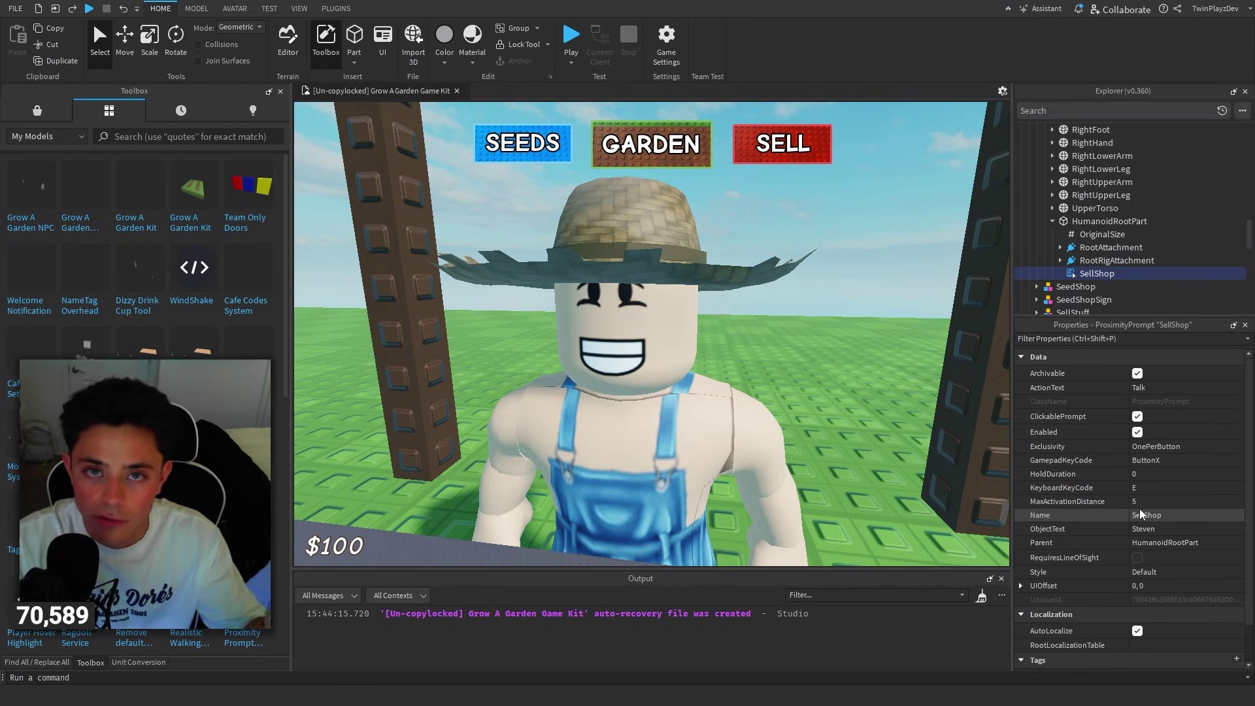
scroll(1054, 295, up, 5)
click(1076, 182)
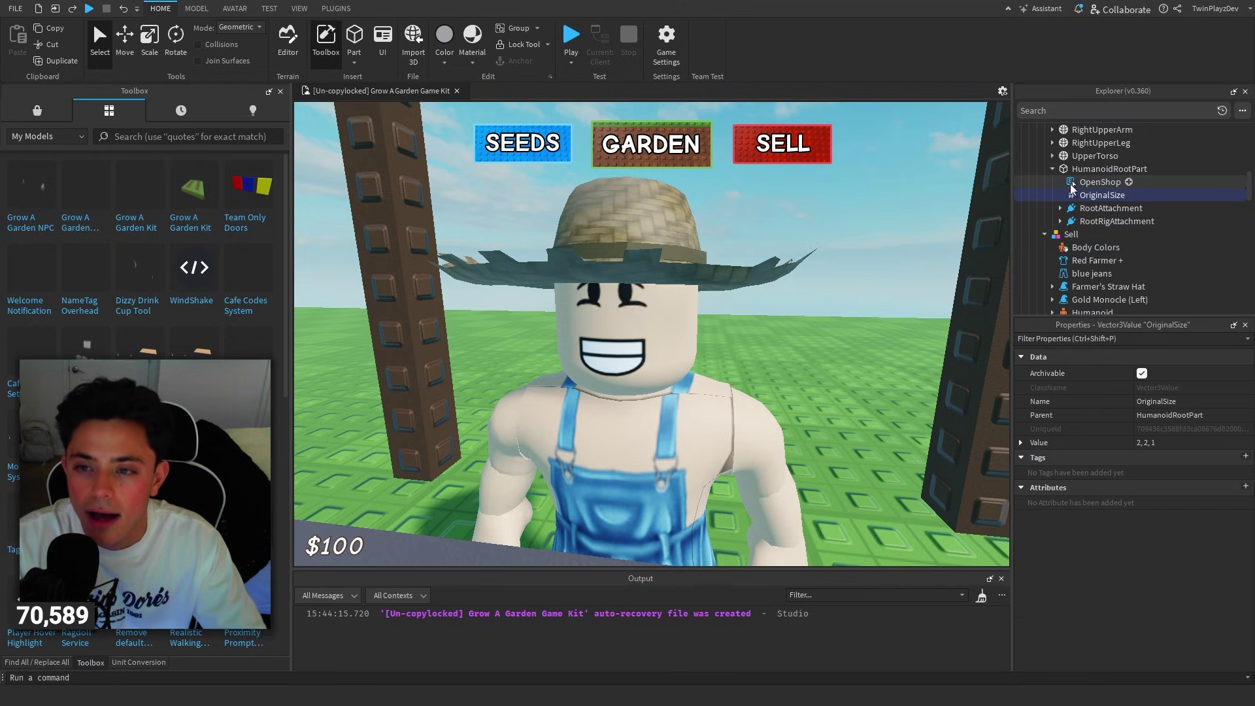
Review the OpenShop and SellShop proximity prompts under the NPCs' HumanoidRootParts, and return to the Buy NPC's contents.
scroll(1079, 196, down, 5)
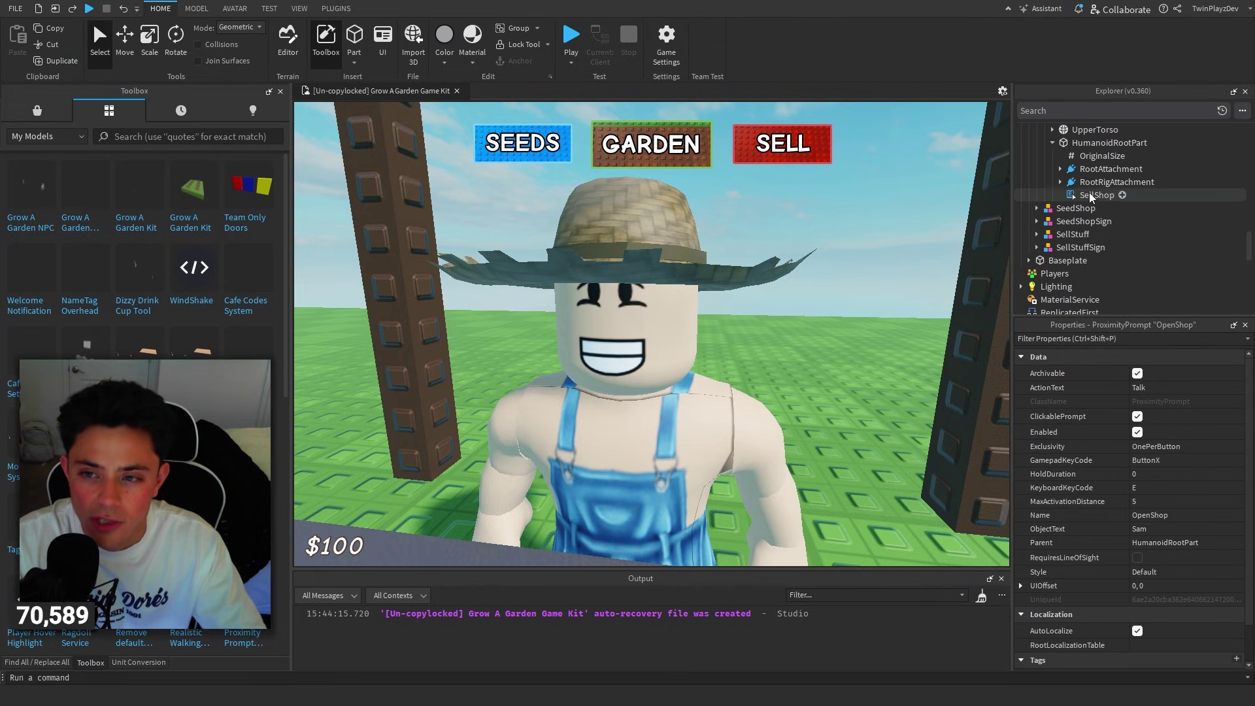
scroll(1086, 230, up, 5)
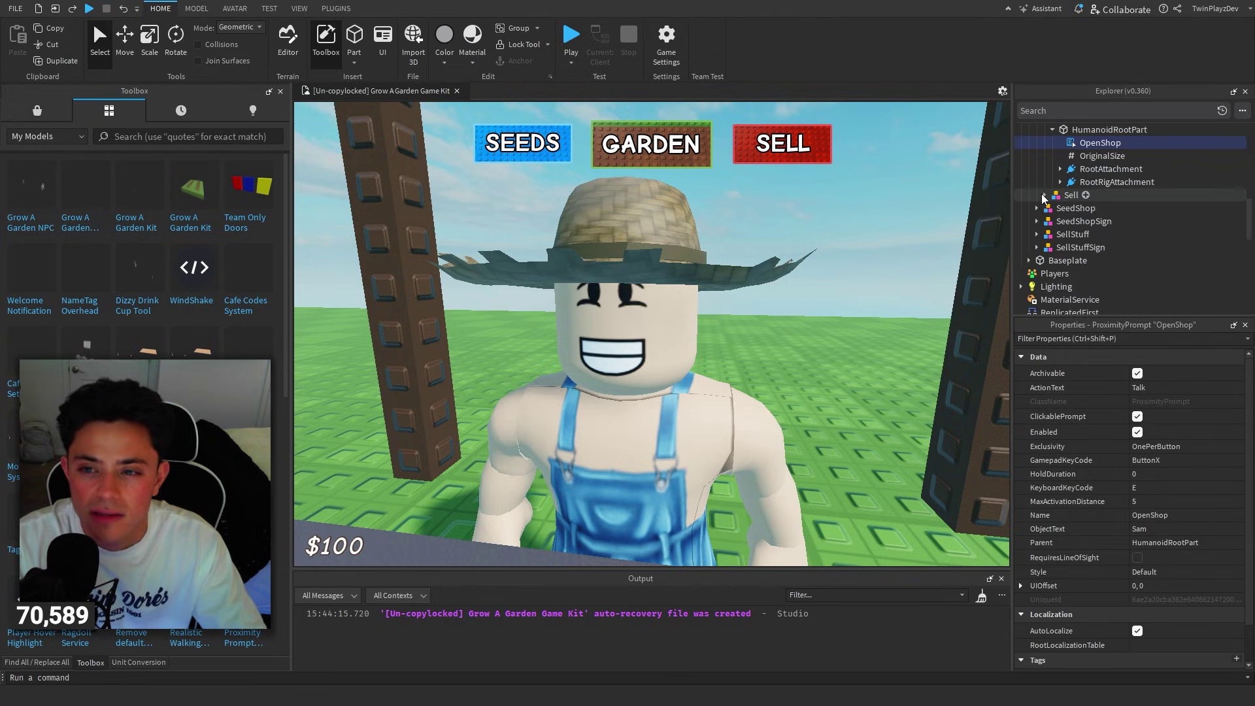
scroll(1069, 221, up, 6)
click(1045, 211)
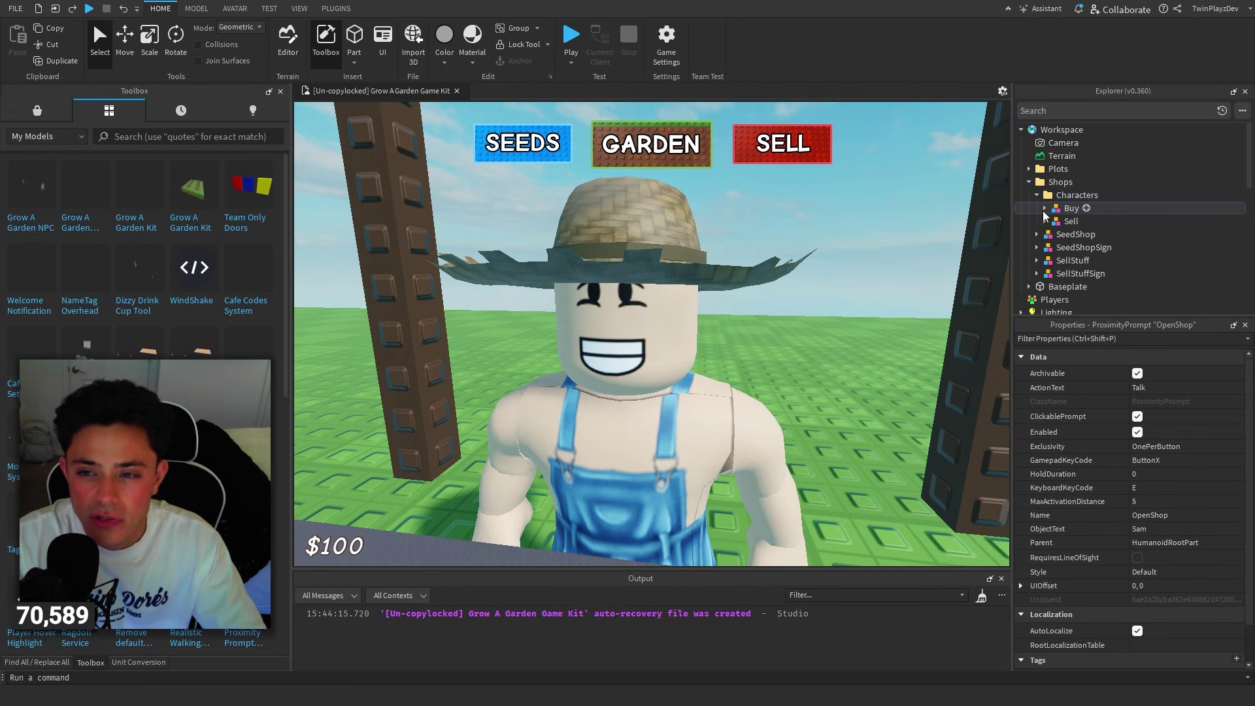
click(1044, 208)
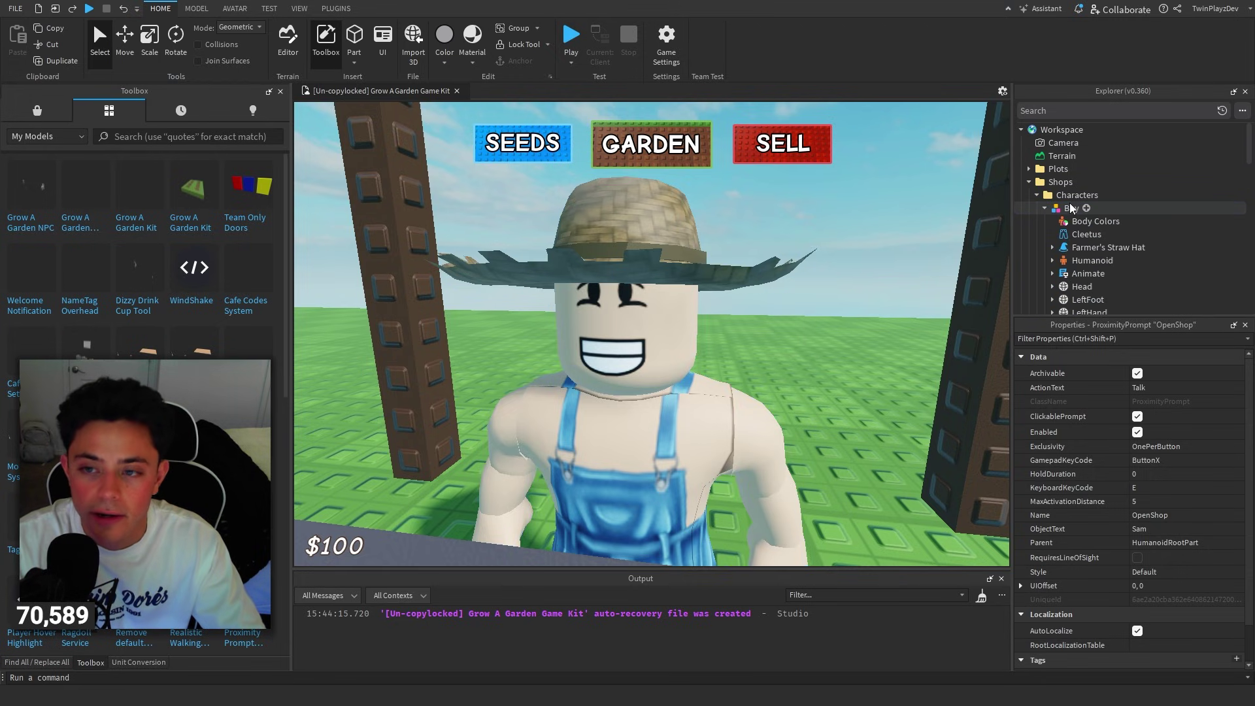
Select the Buy NPC, search the Catalog Browser for "dope glasses" and add the red glasses to the character.
click(852, 234)
click(345, 9)
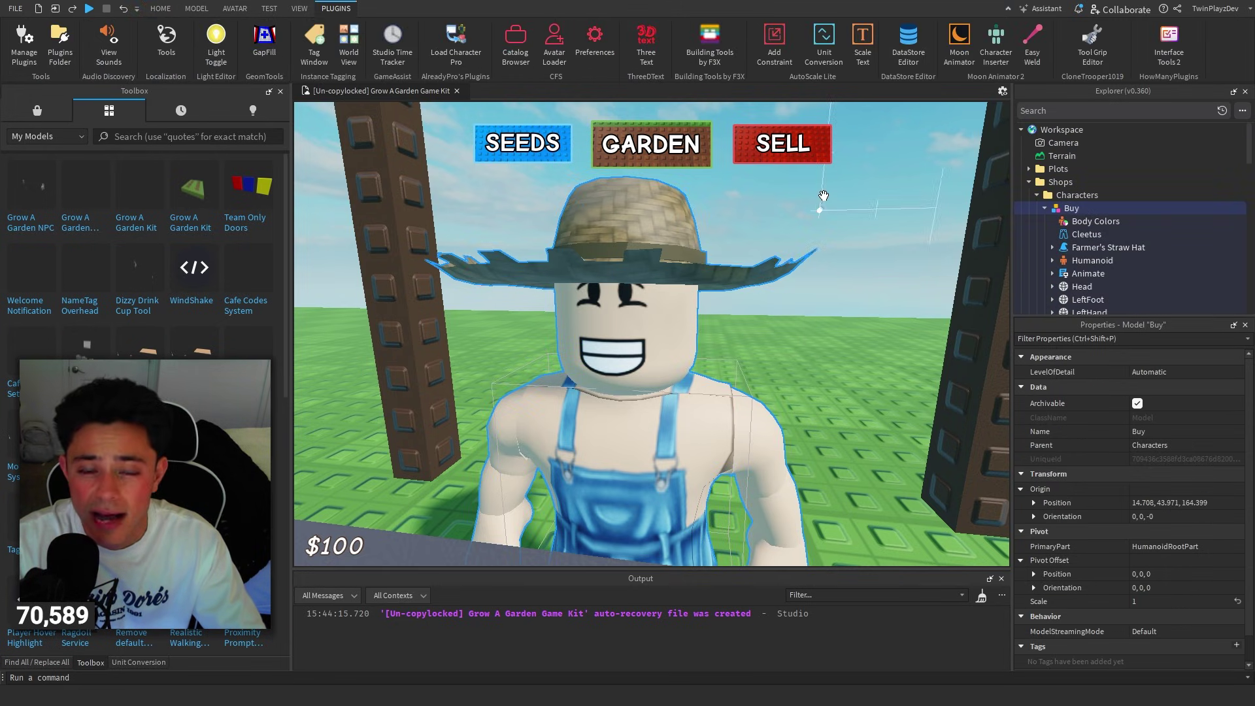
right_drag(821, 197, 823, 196)
key(s)
key(d)
key(f)
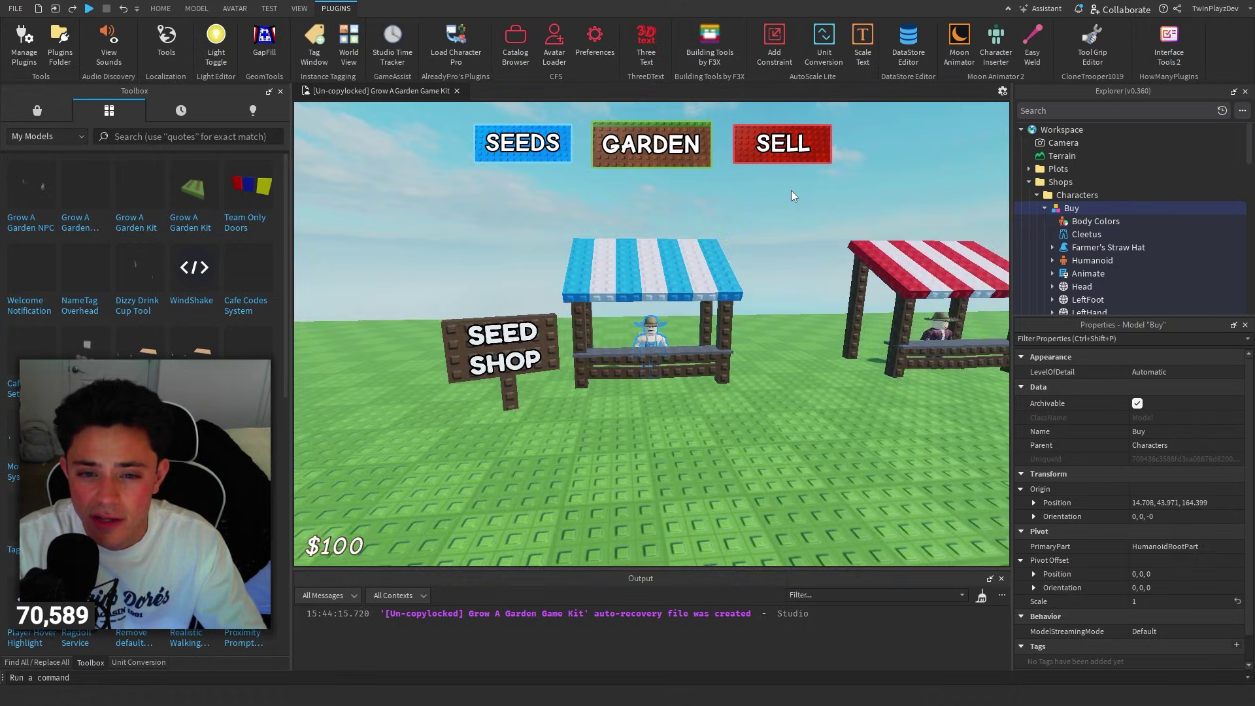
scroll(894, 201, down, 5)
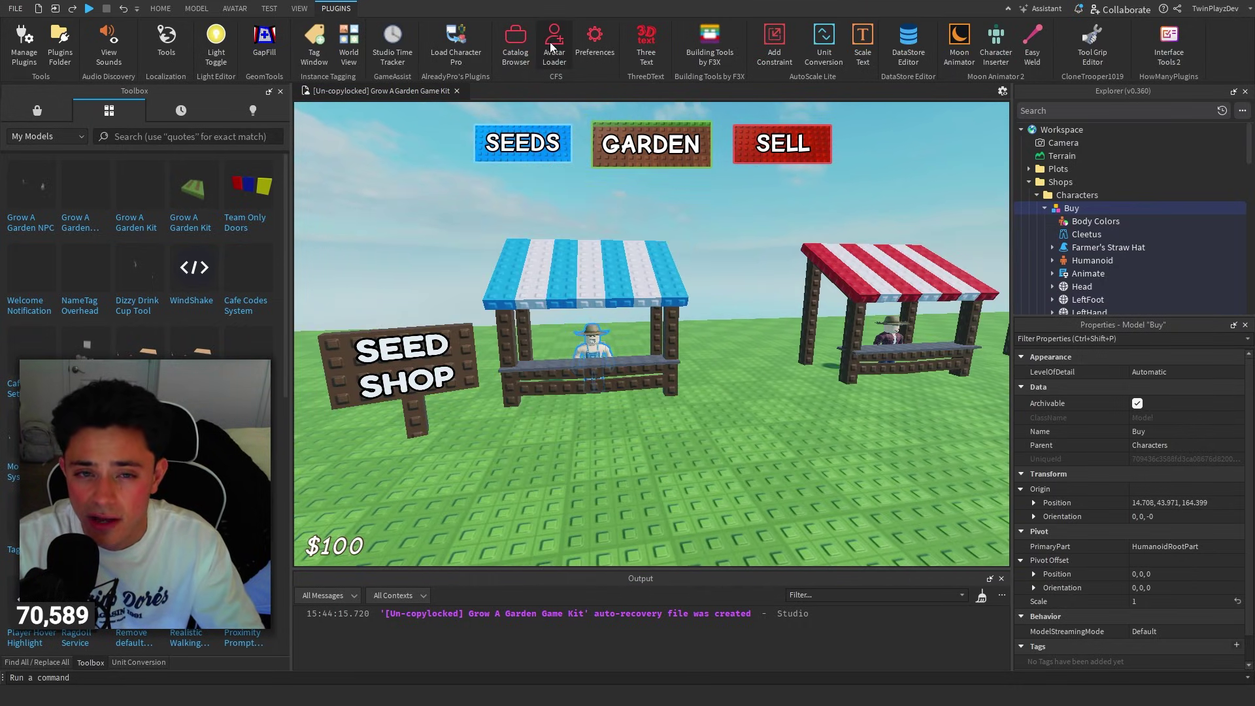
click(516, 45)
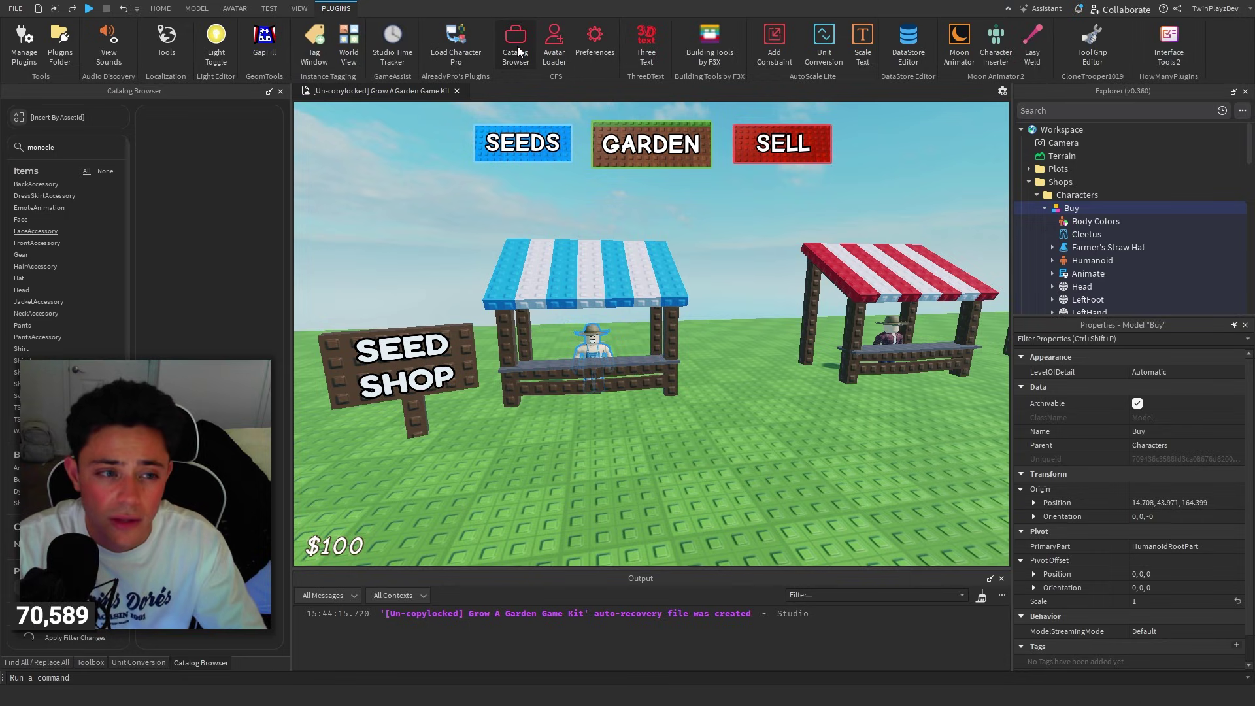
key(f)
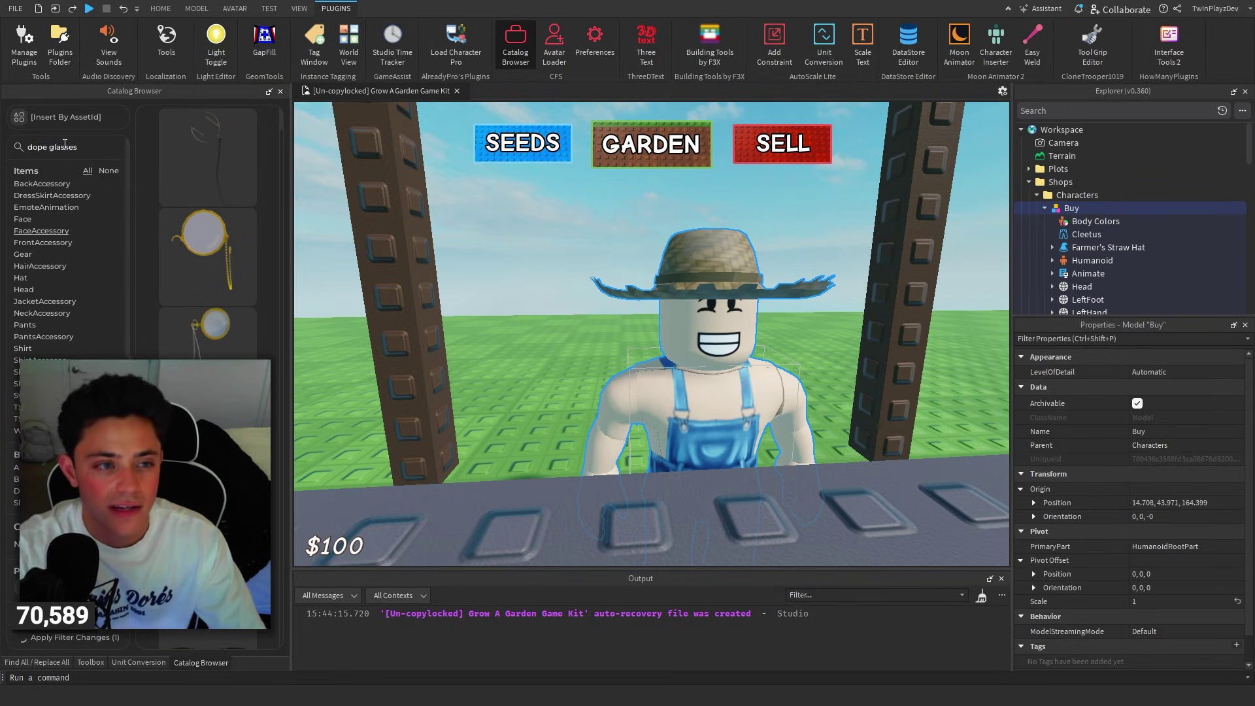
key(Return)
click(208, 162)
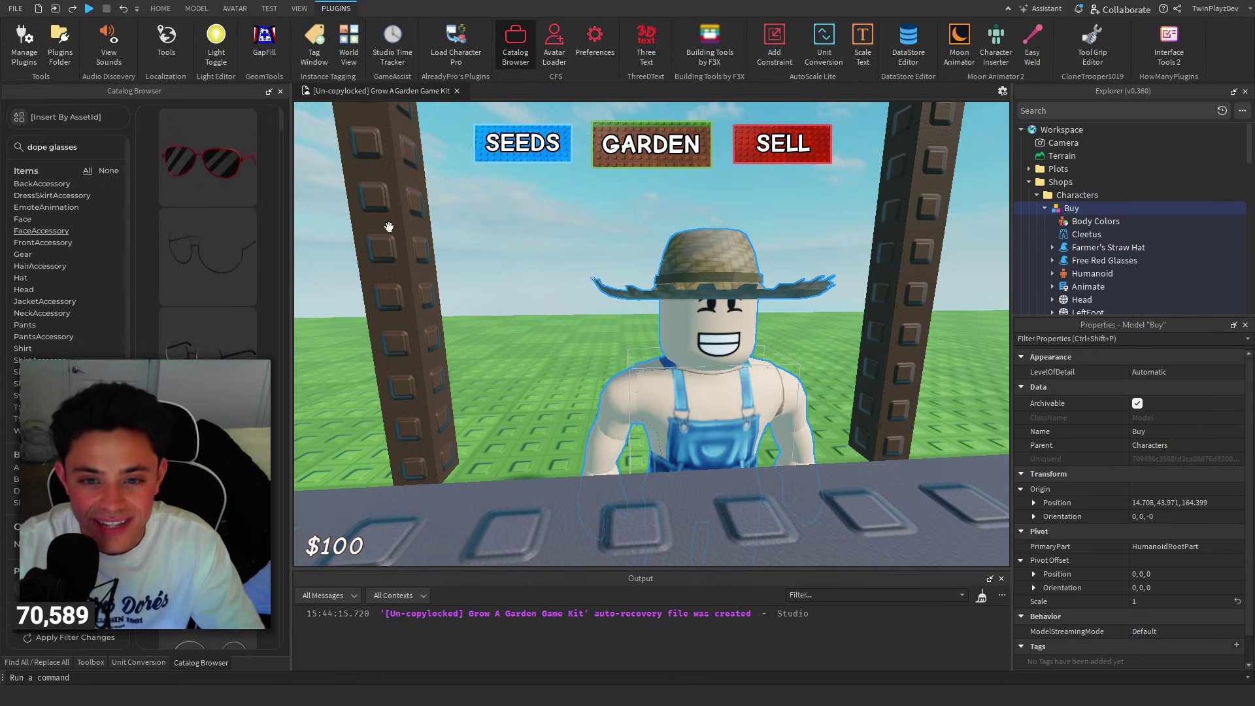
View the Buy NPC wearing the red glasses, undo adding them and clear the selection.
right_drag(773, 309, 760, 278)
scroll(761, 278, down, 5)
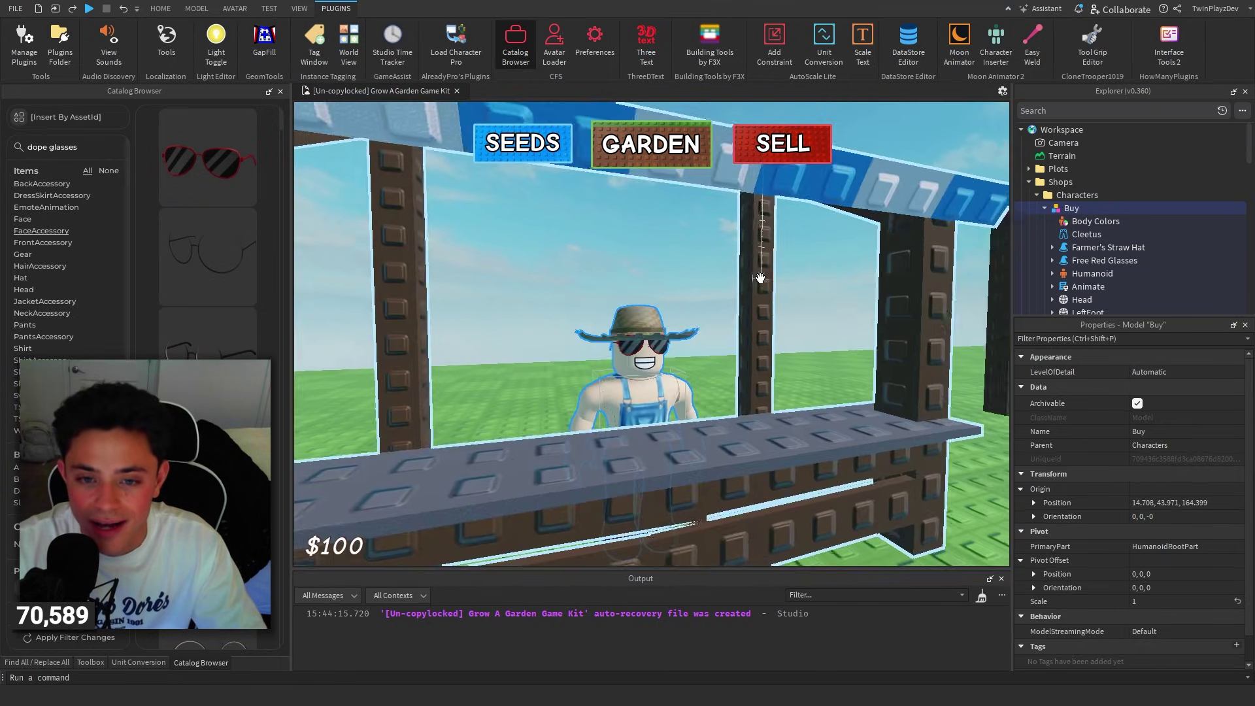
scroll(761, 278, up, 4)
key(ctrl+z)
click(860, 260)
scroll(860, 260, down, 5)
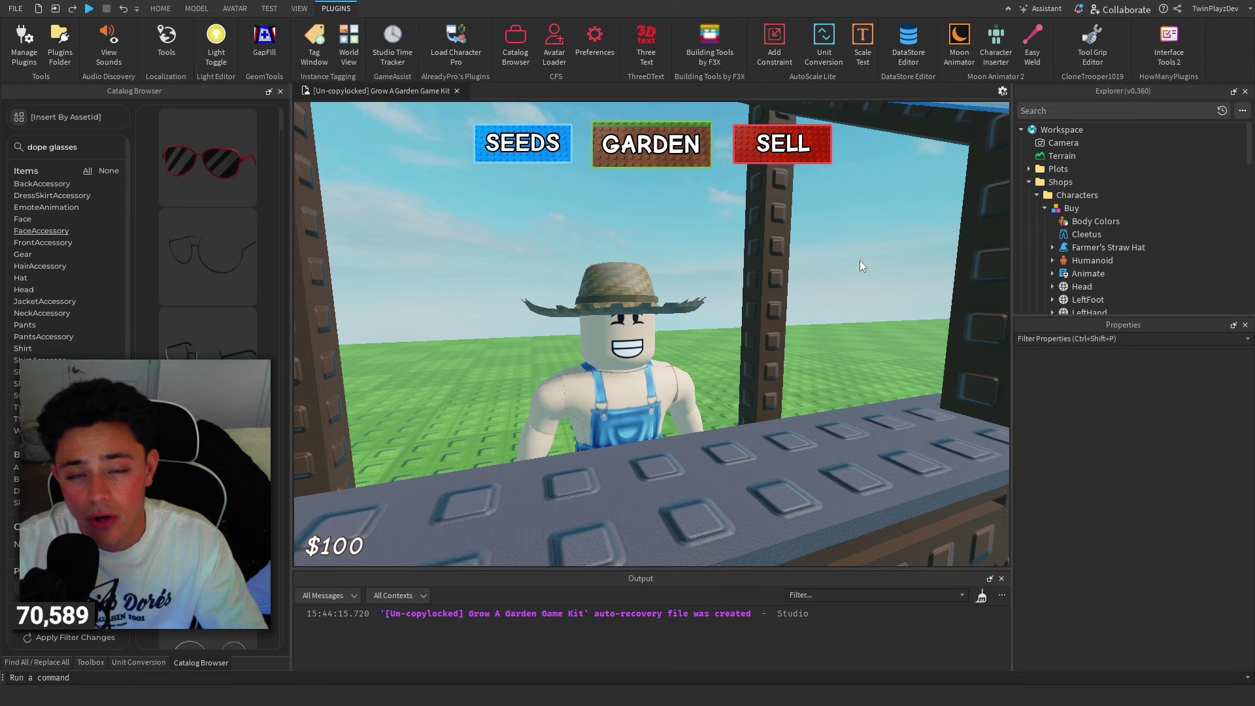
Inspect the Farmer's Straw Hat accessory on the Buy NPC and view the character in the seed shop stall.
scroll(860, 260, up, 4)
click(1077, 250)
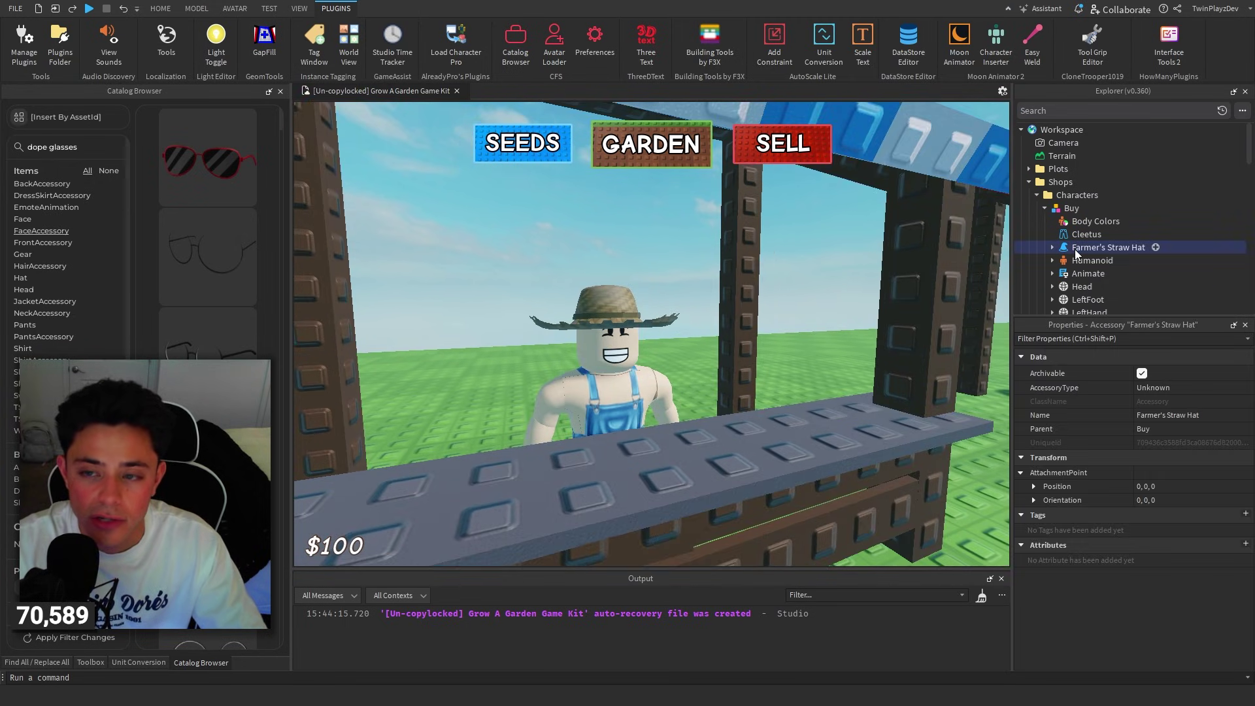
click(813, 240)
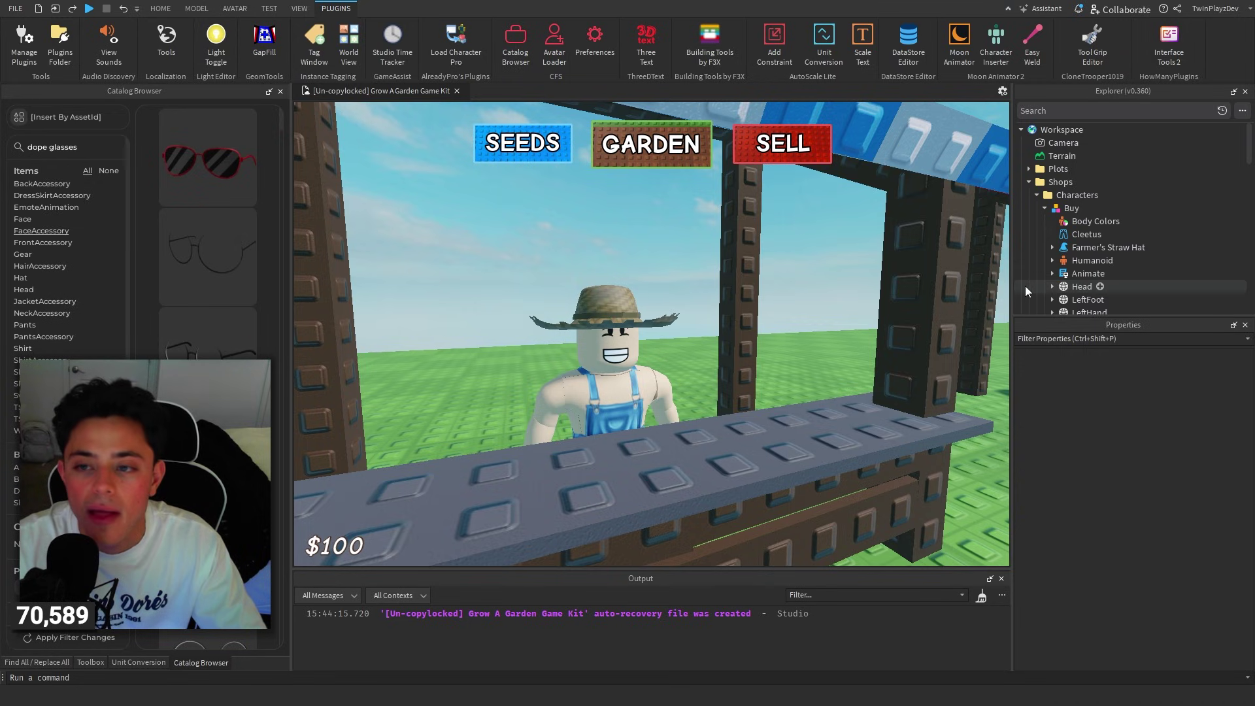
click(1079, 249)
click(811, 293)
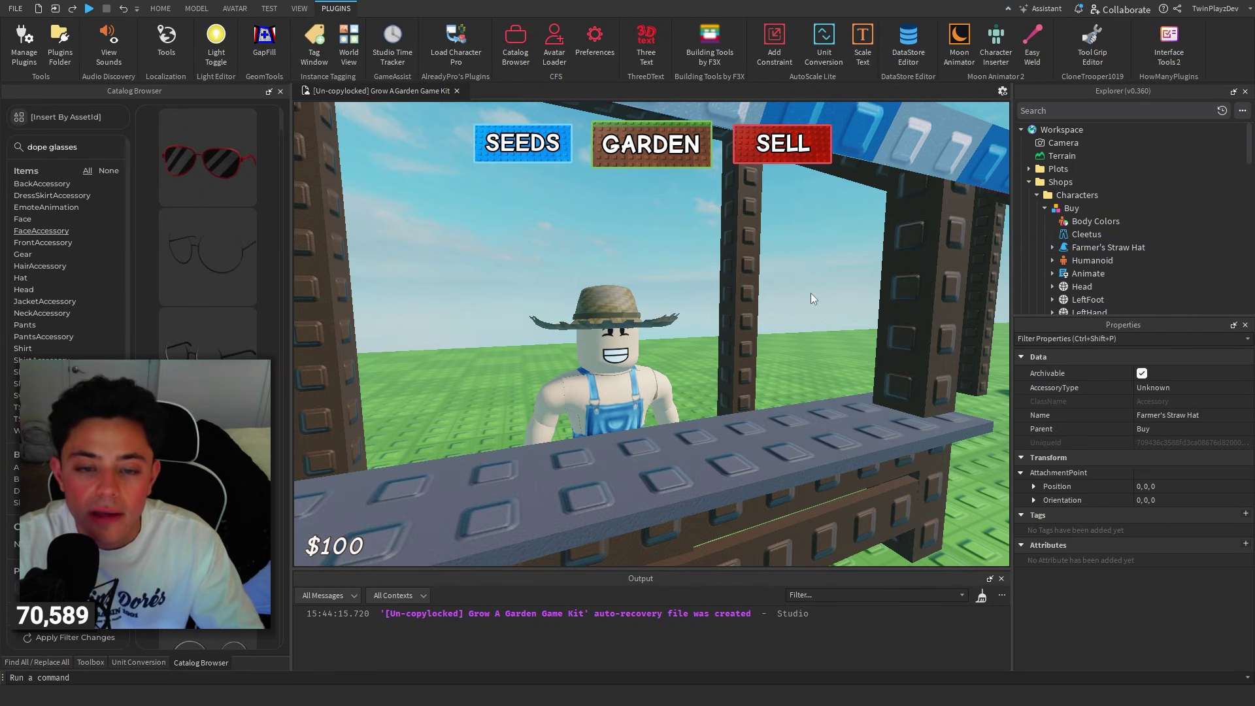
scroll(812, 290, down, 5)
right_drag(812, 290, 813, 290)
scroll(812, 290, down, 2)
scroll(812, 291, up, 5)
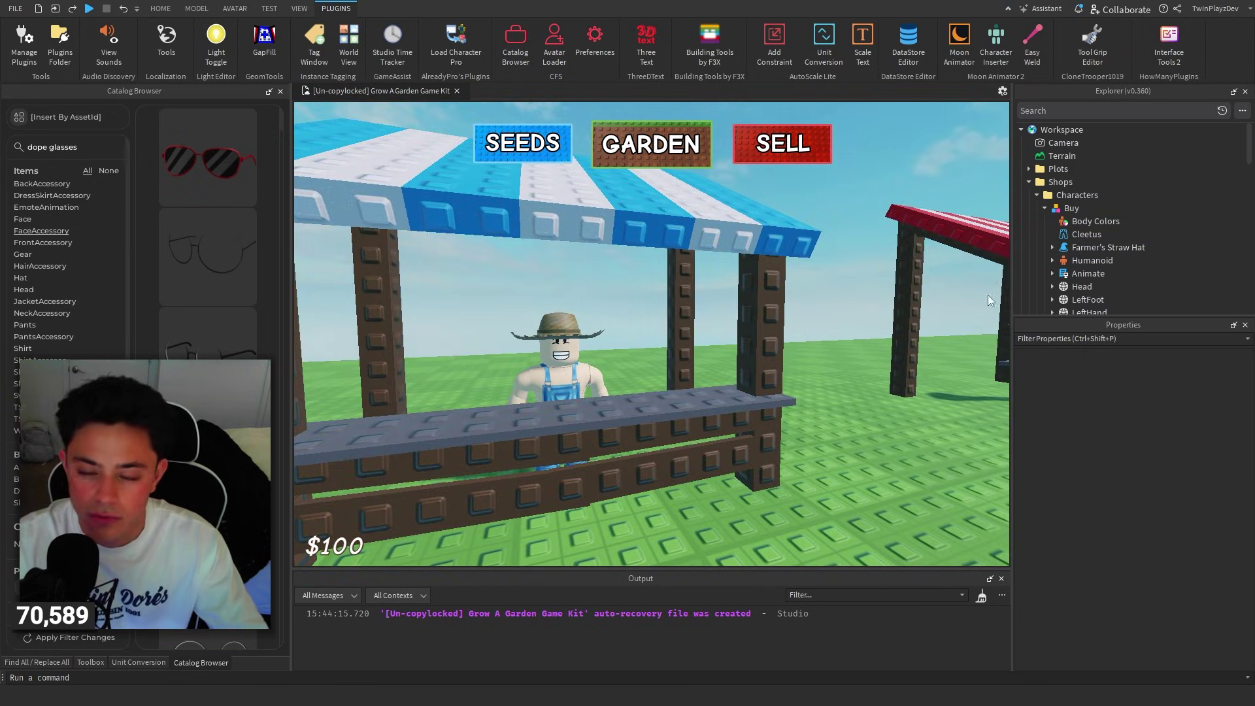
Check the OpenShop proximity prompt's properties in the Buy NPC's HumanoidRootPart.
scroll(1078, 257, down, 7)
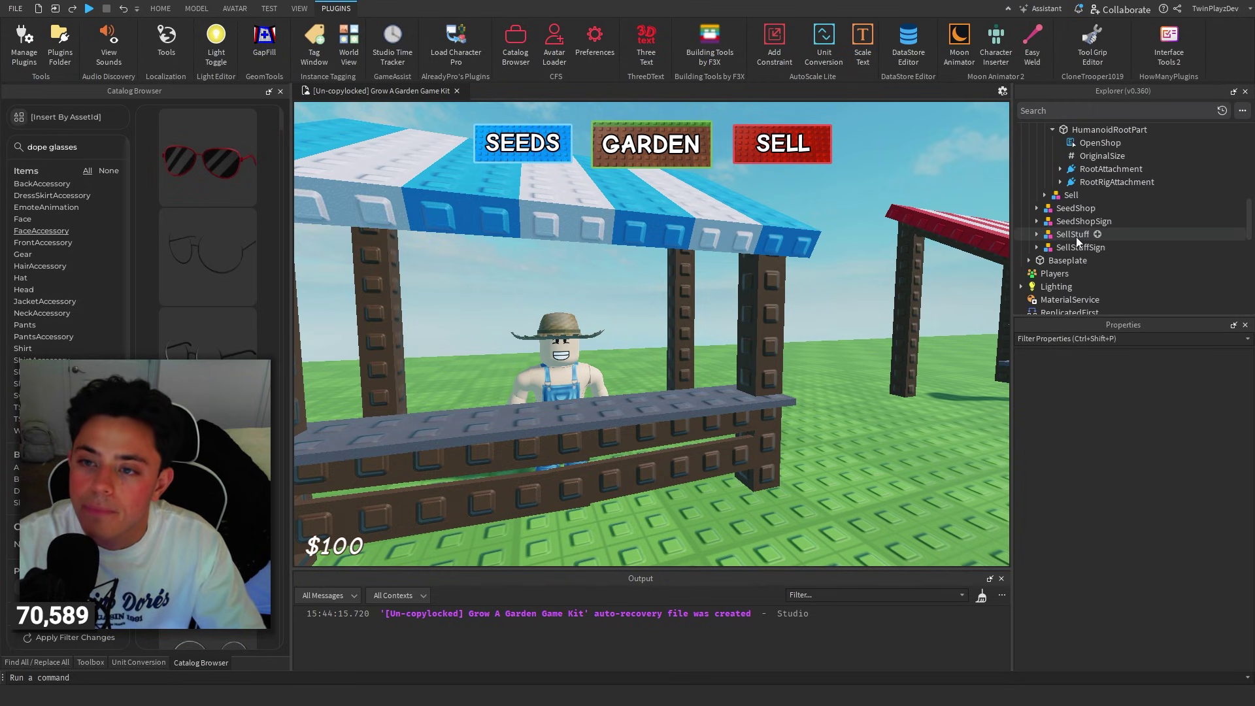
click(1090, 222)
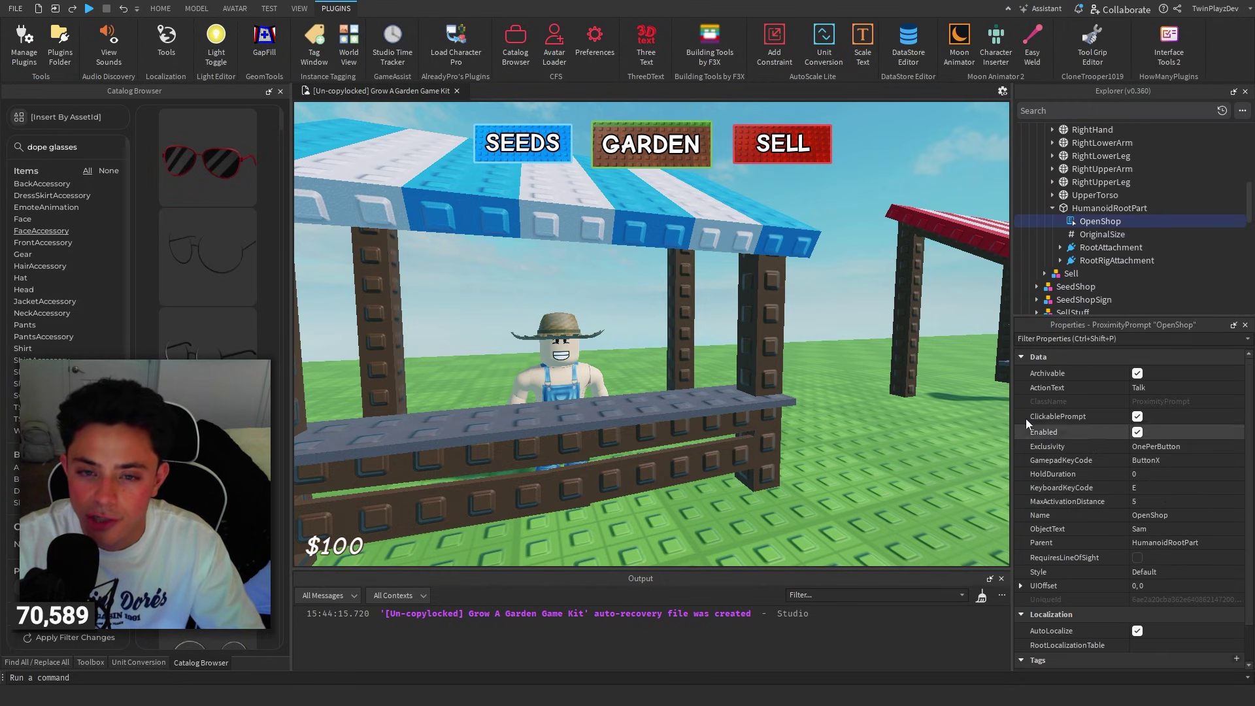
click(868, 291)
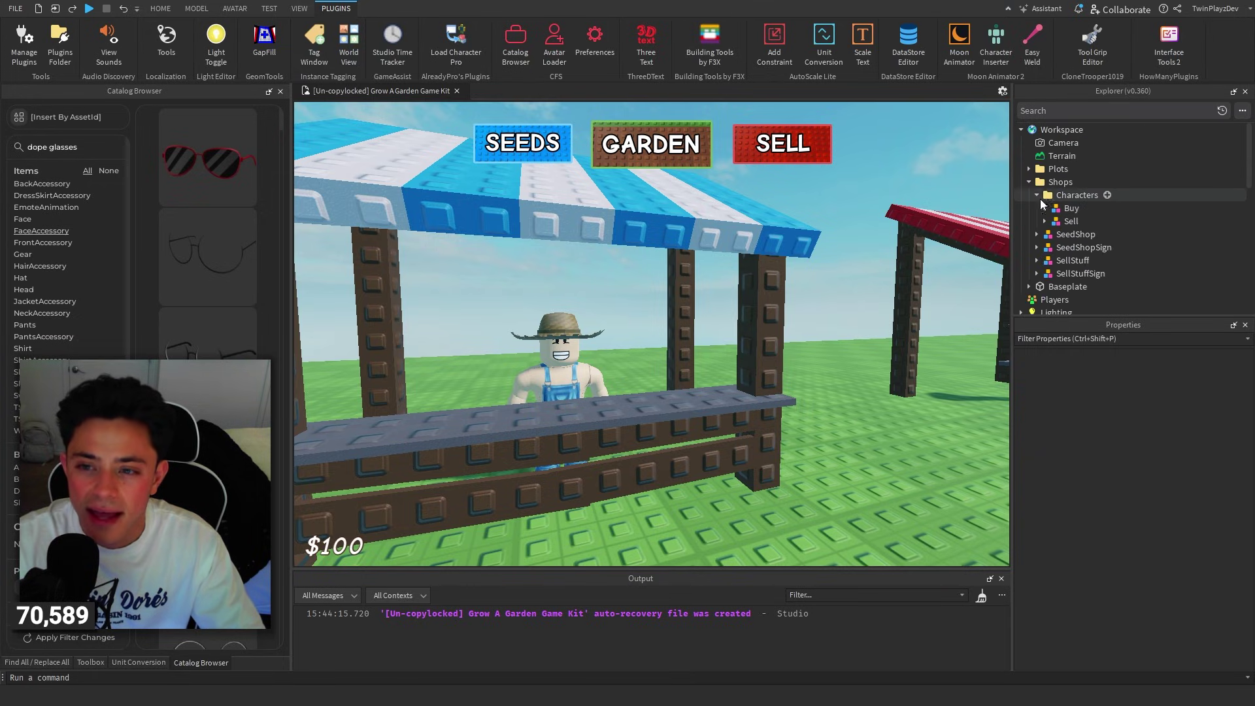
Collapse the Characters, Shops and Workspace levels and open the SellLogic module script in ReplicatedStorage.
click(1037, 194)
click(1028, 180)
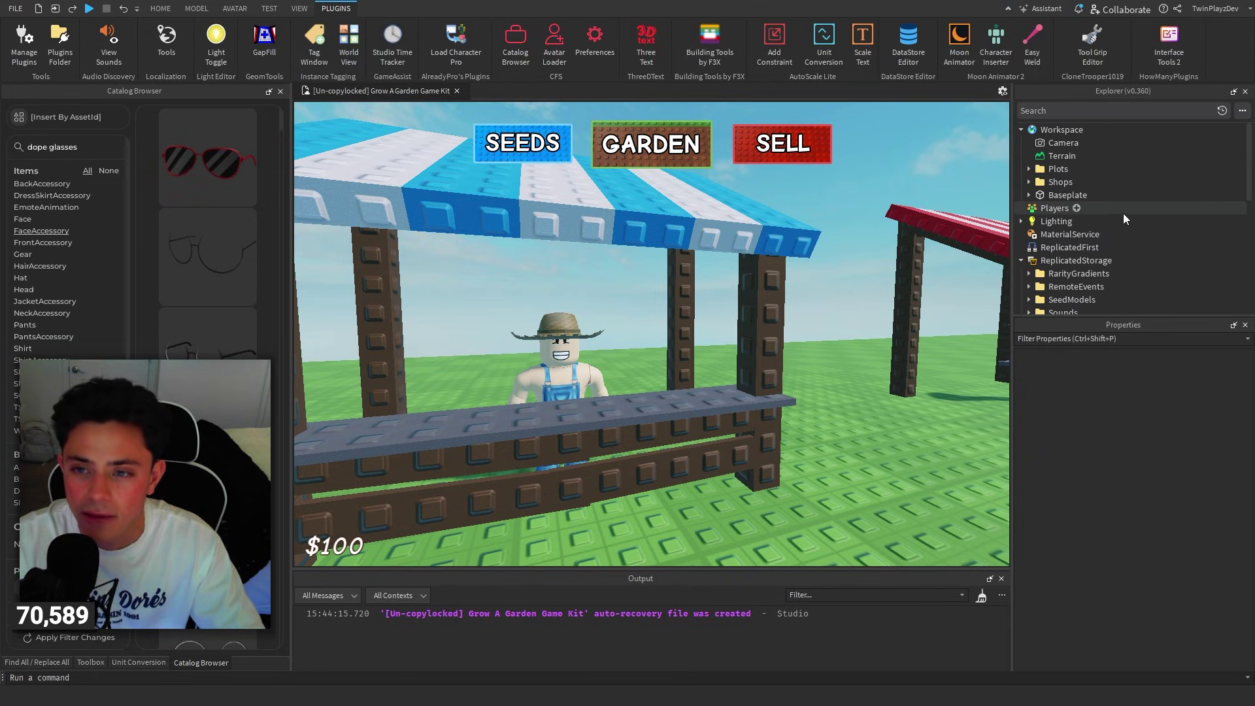
click(1021, 131)
scroll(1018, 131, down, 2)
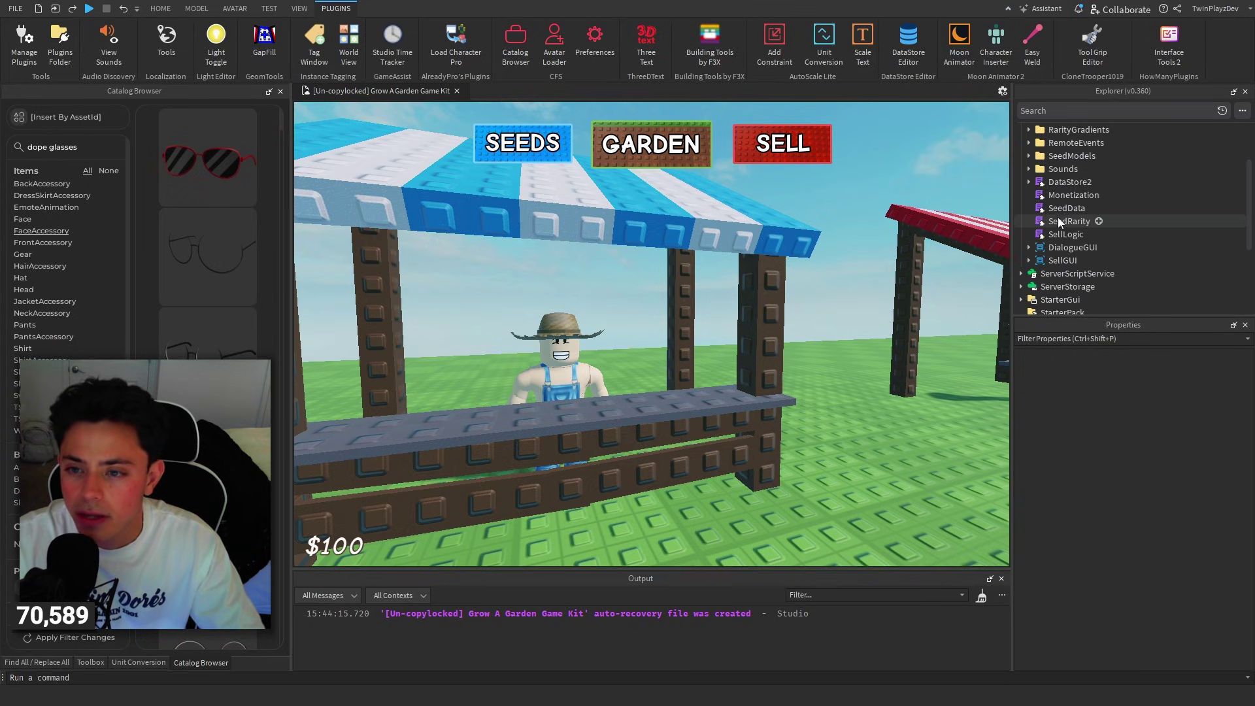
double_click(1055, 234)
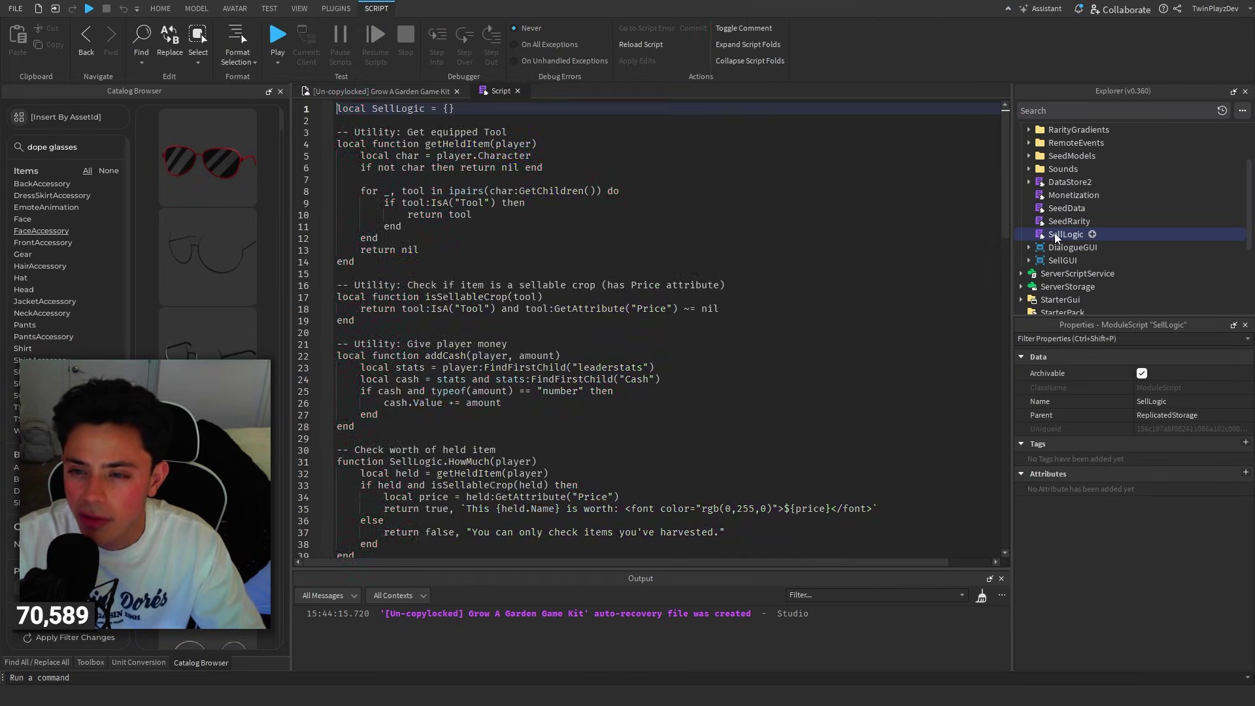
Return to the 3D view of the game and insert a new block part on the grass in front of the shops.
click(378, 91)
click(817, 237)
right_drag(817, 237, 827, 227)
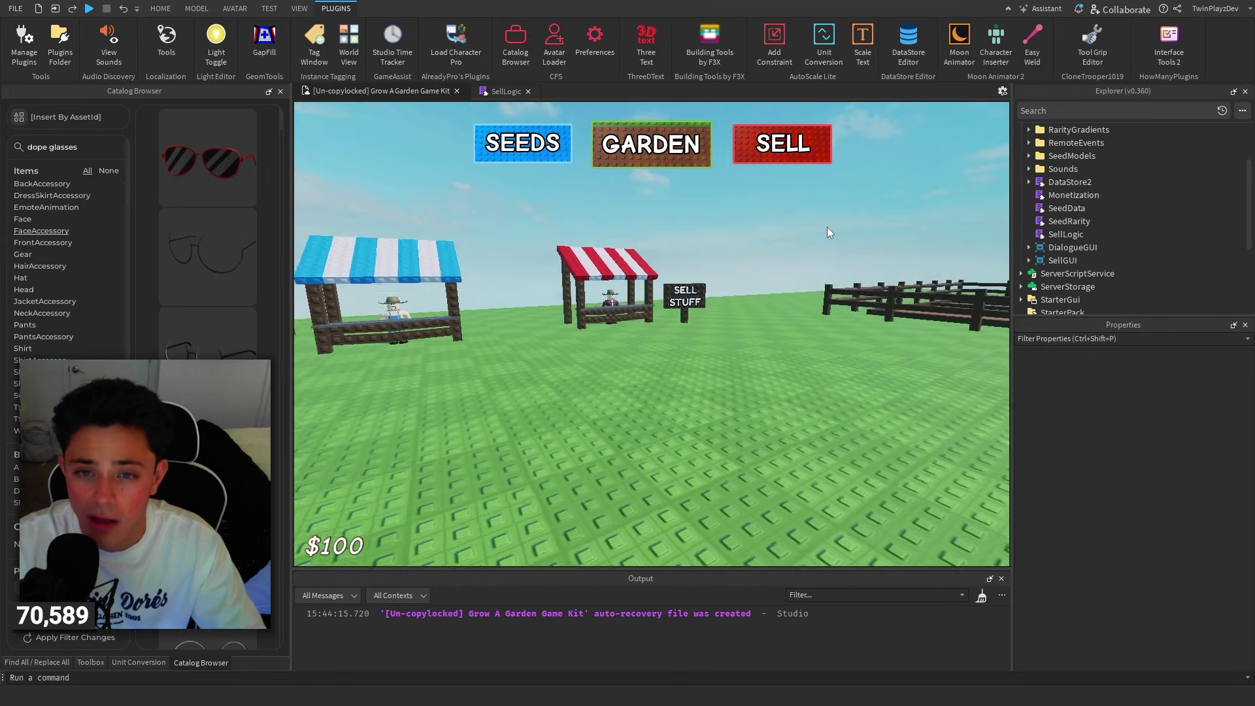
click(160, 8)
click(354, 38)
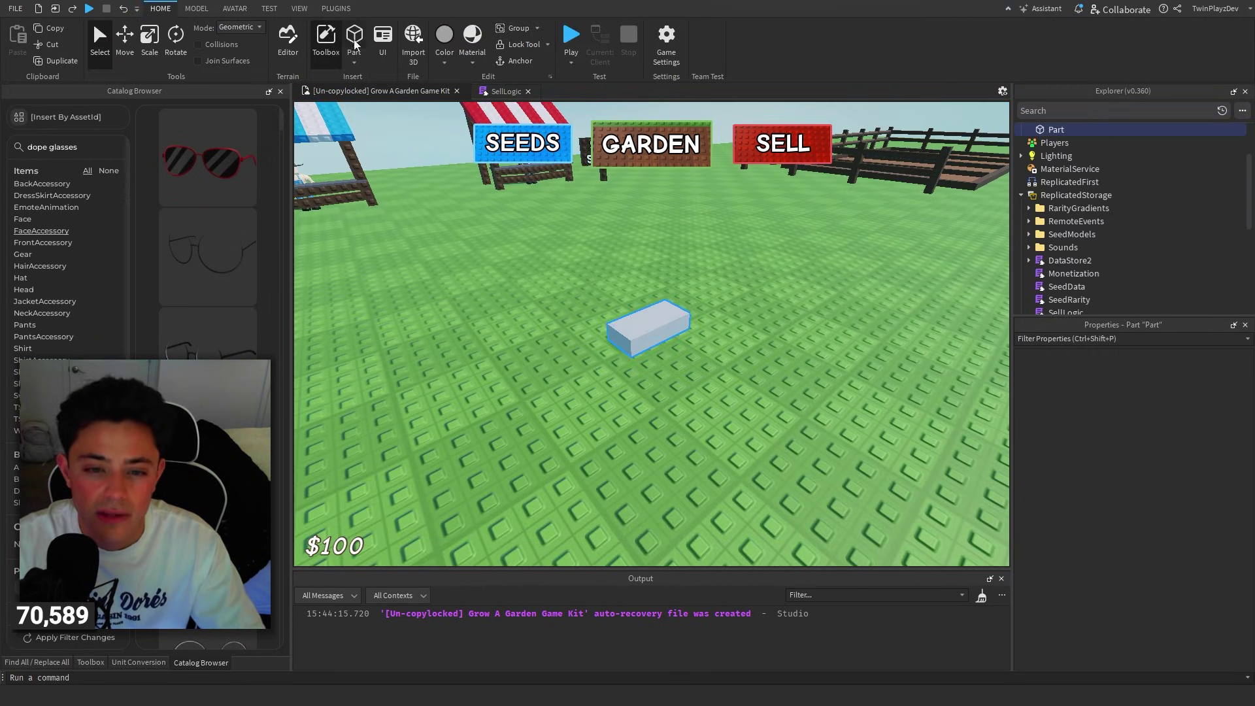
Move the DialogueGUI from ReplicatedStorage into the new part in Workspace.
right_drag(724, 245, 717, 241)
key(w)
scroll(1072, 258, down, 1)
click(1057, 287)
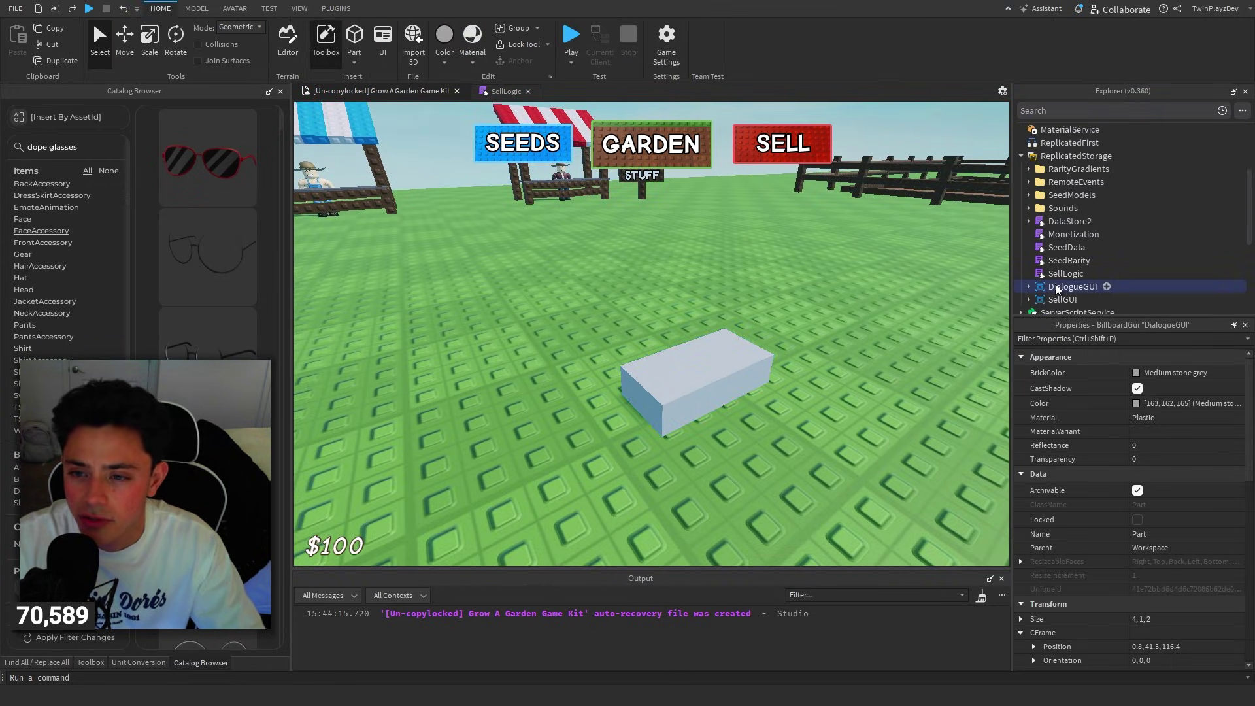
drag(1057, 288, 1054, 210)
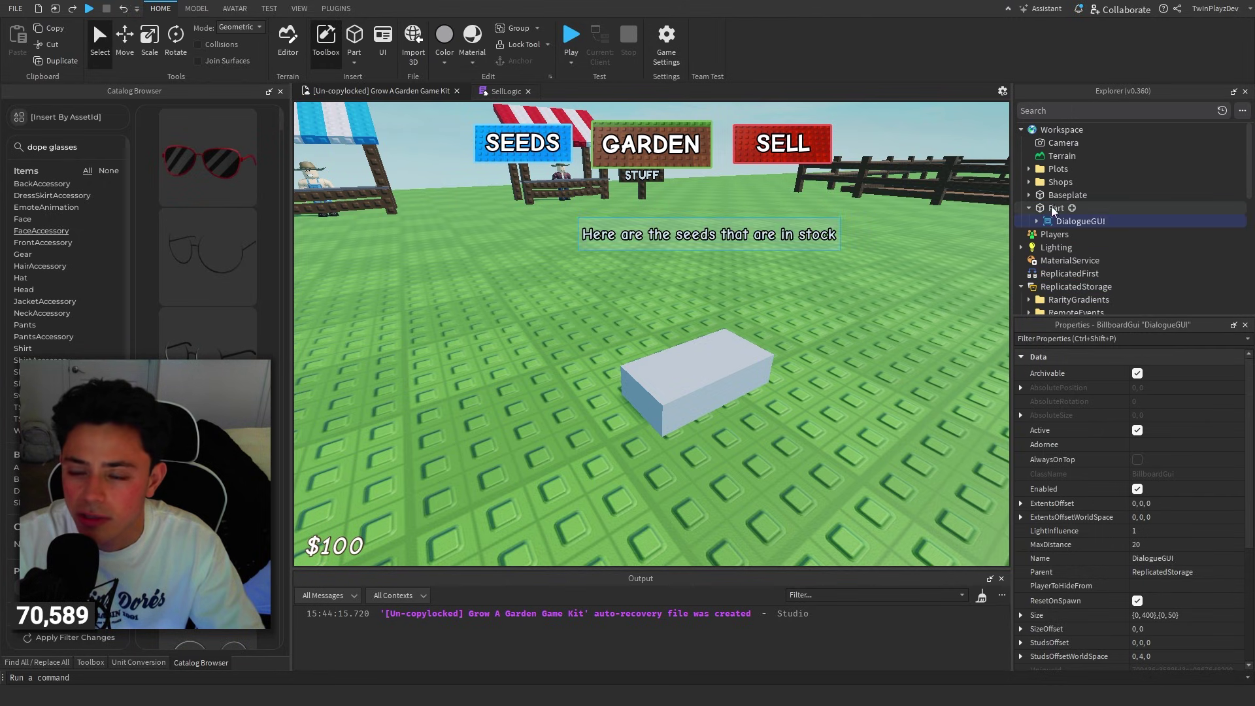
Examine the dialogue text above the part, and expand DialogueGUI and its Frame to show the UIGradient and TextLabel.
right_drag(853, 301, 844, 295)
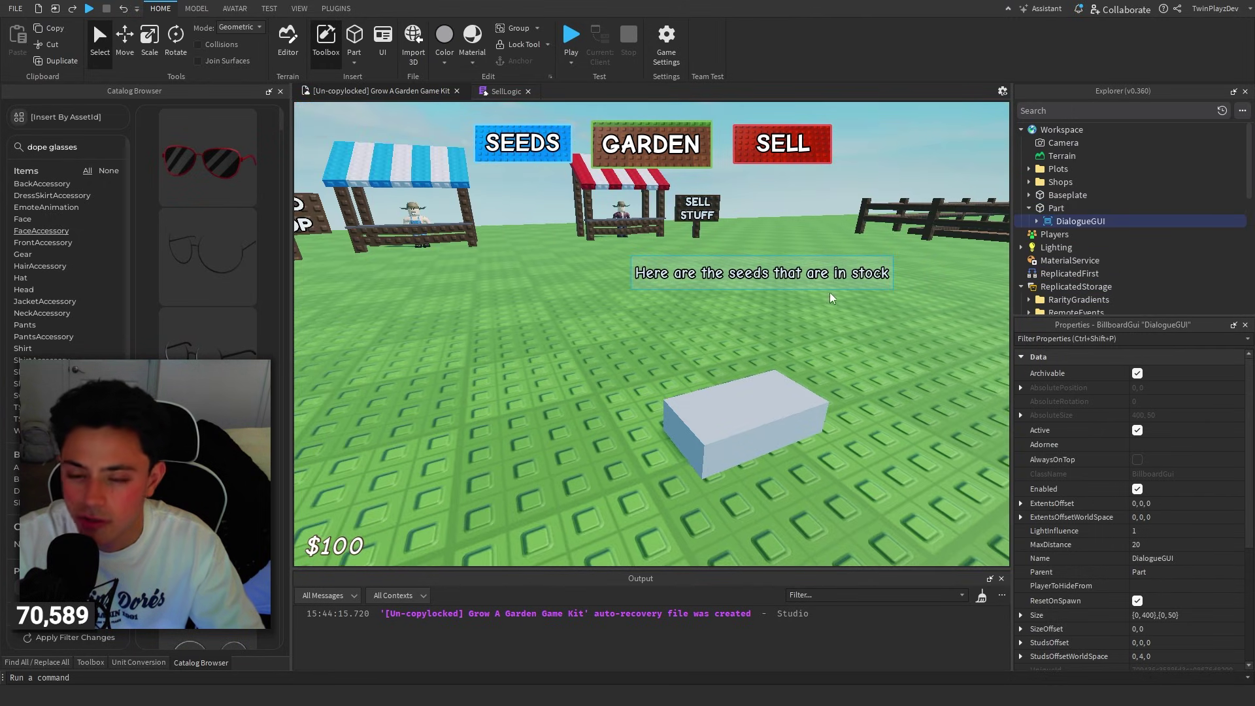
key(w)
right_drag(740, 350, 736, 348)
key(d)
key(s)
key(s)
key(w)
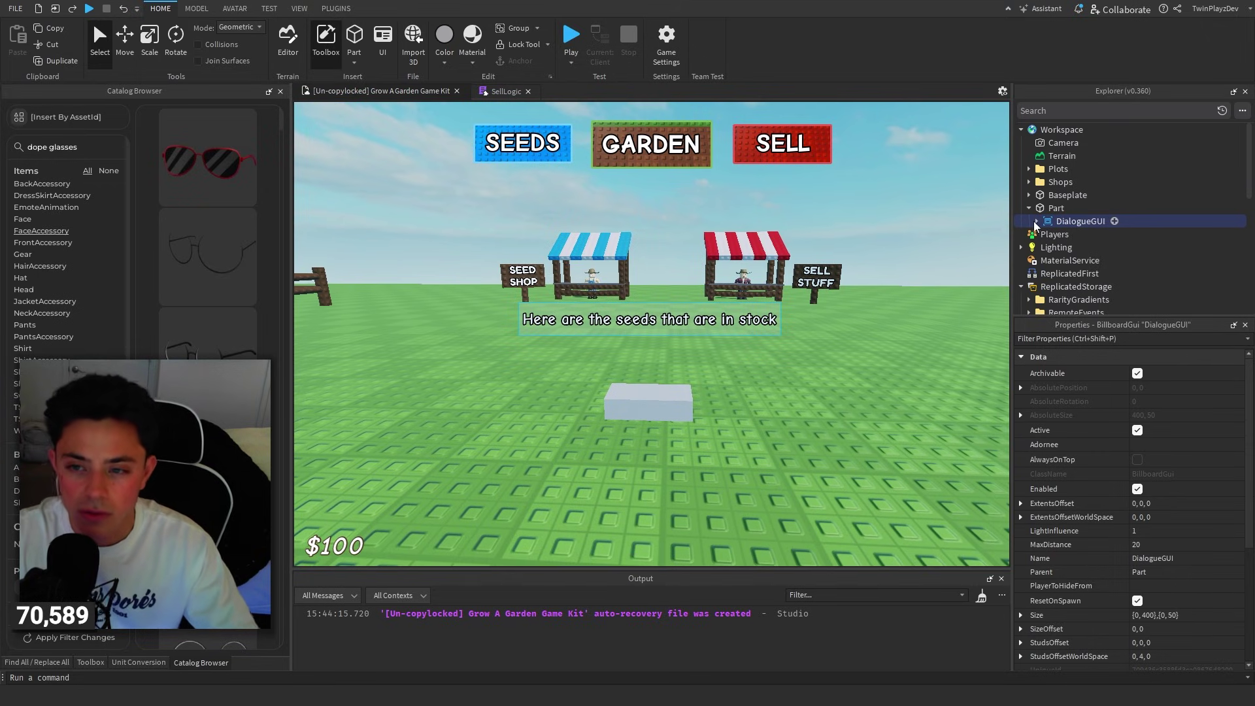
click(1055, 236)
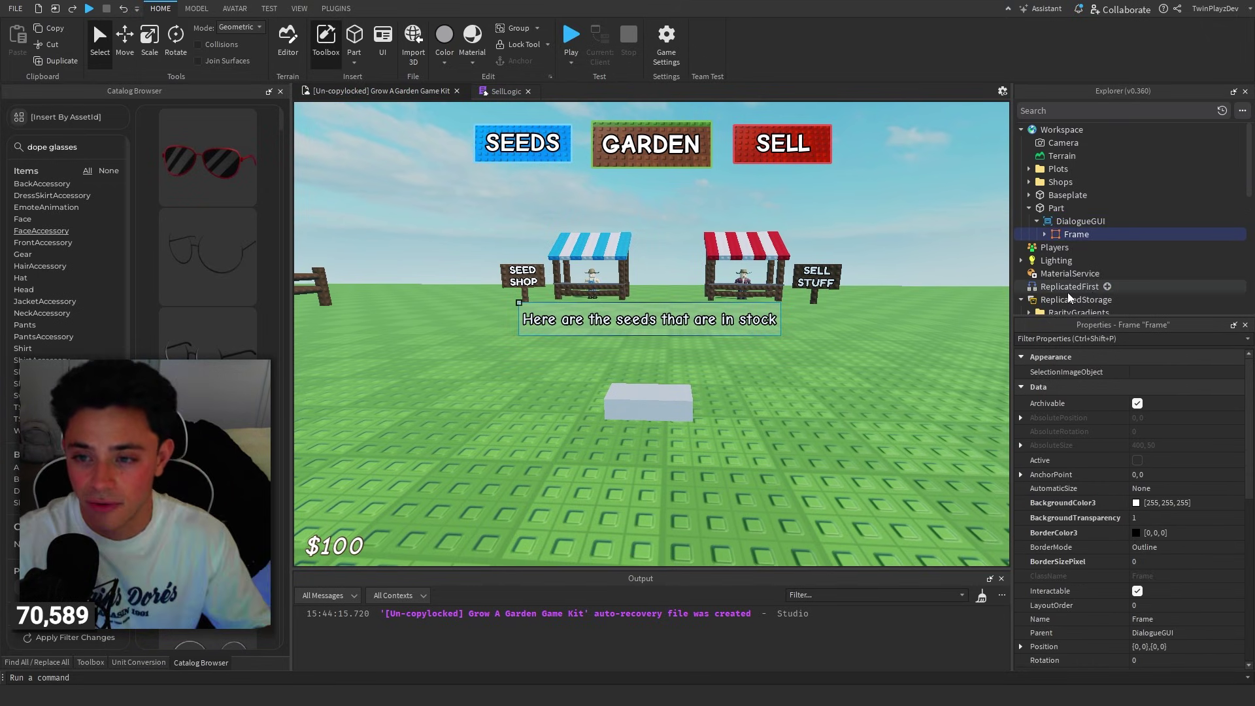
click(1079, 249)
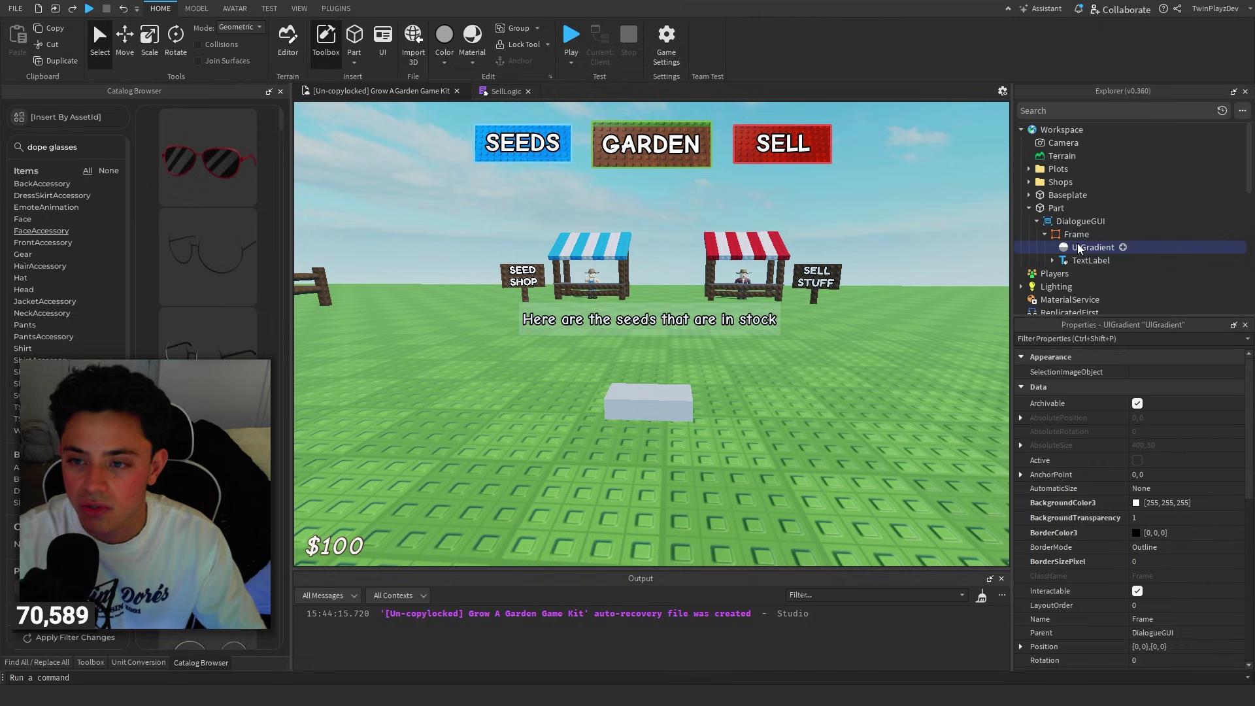
right_drag(926, 330, 923, 330)
Try changing the dialogue Frame's BackgroundColor3 to red (255, 0, 4).
click(1072, 235)
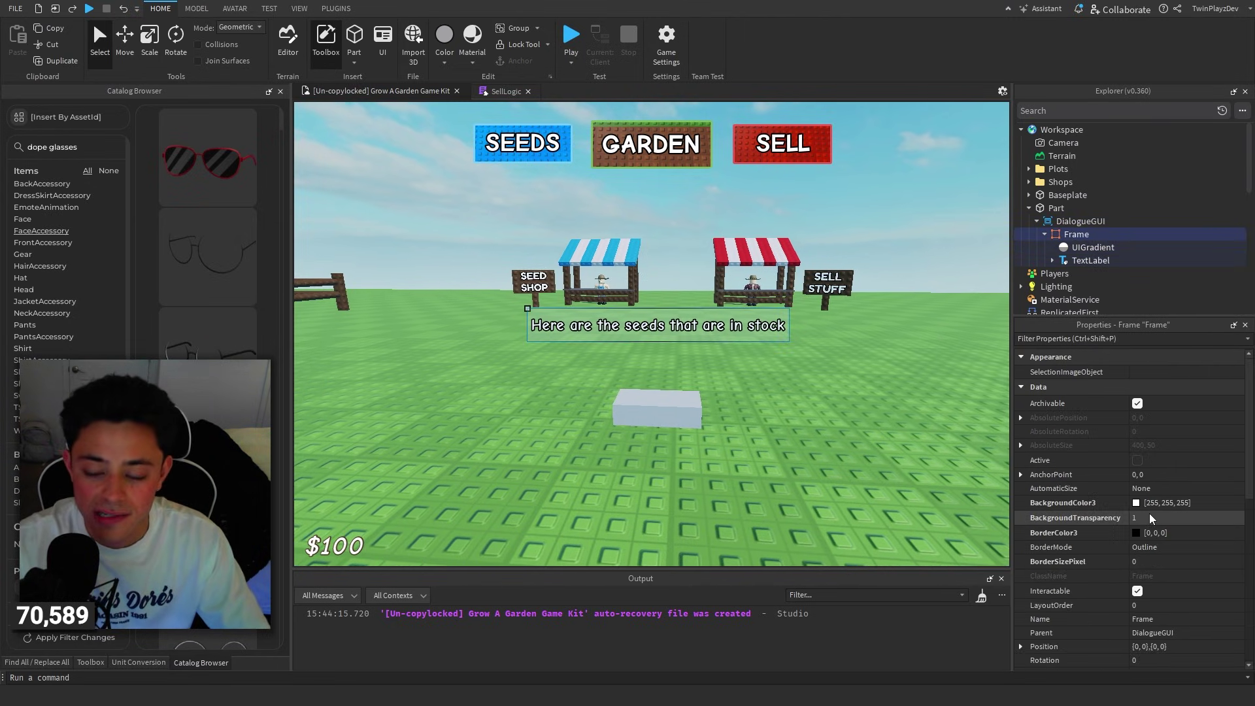
click(1136, 503)
drag(709, 211, 384, 317)
drag(347, 370, 279, 319)
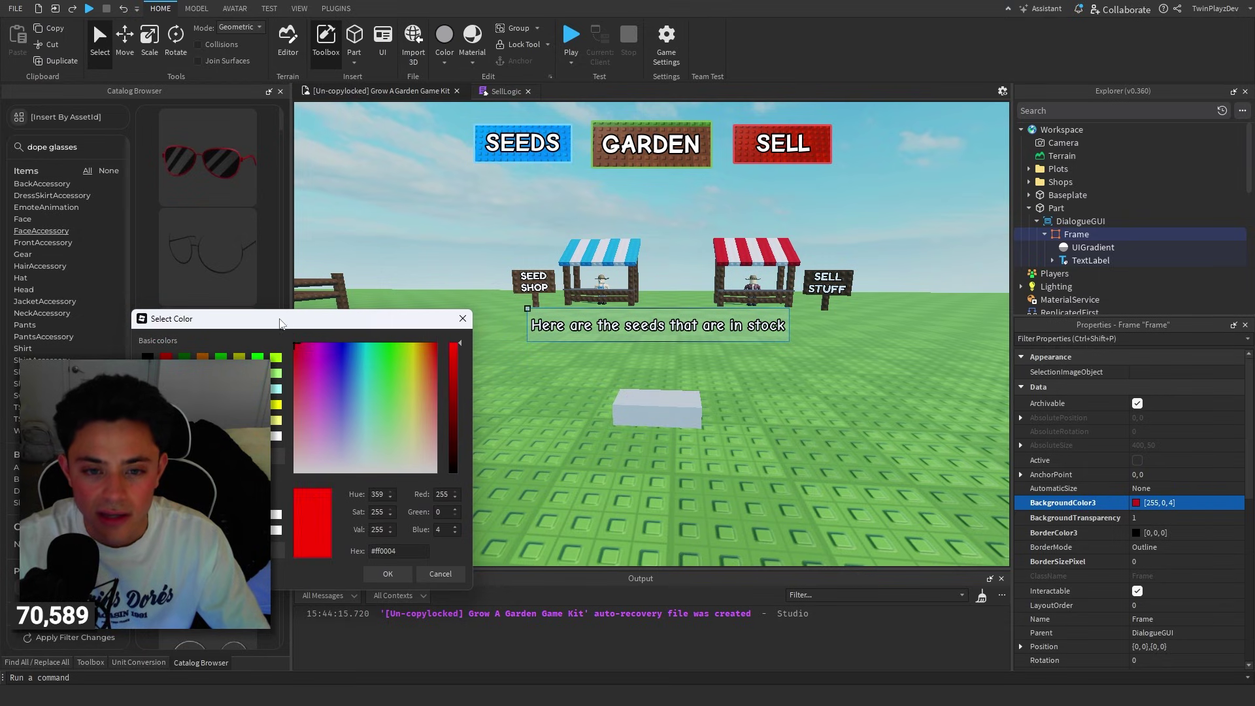
click(388, 573)
Open the colour sequence of the UIGradient in DialogueGUI's Frame and set its start keypoint to green.
click(1091, 248)
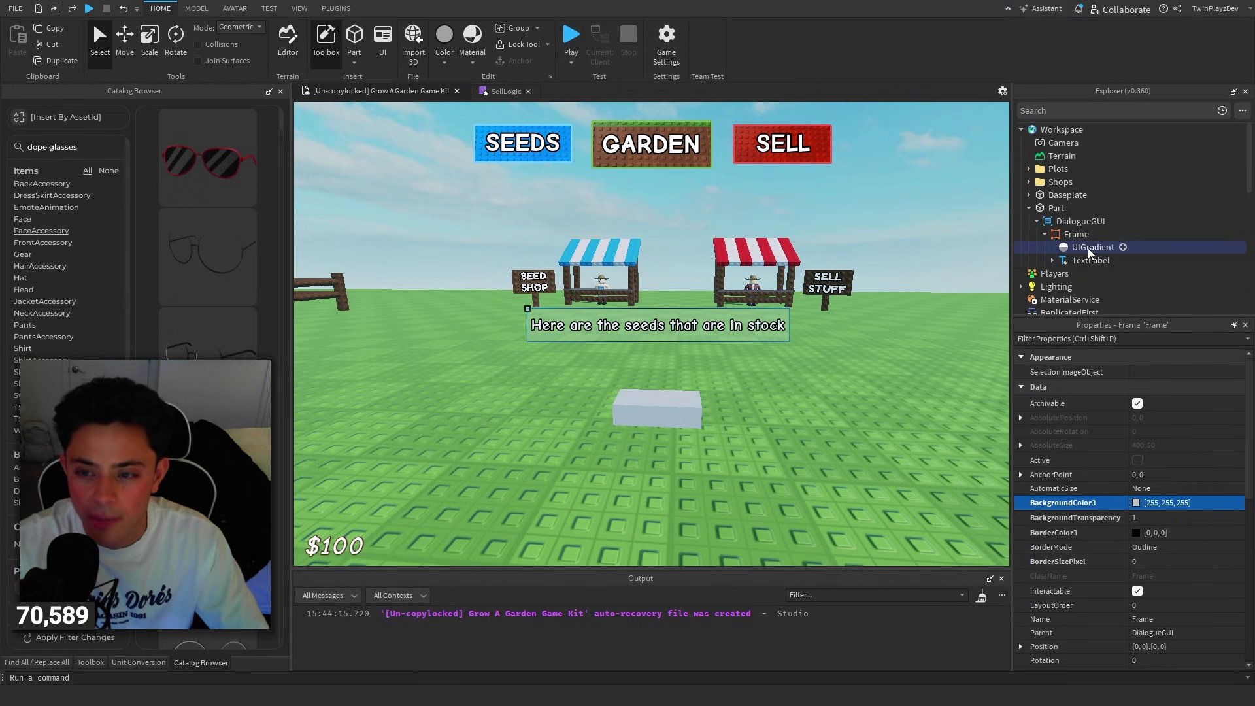
click(1143, 374)
click(1243, 373)
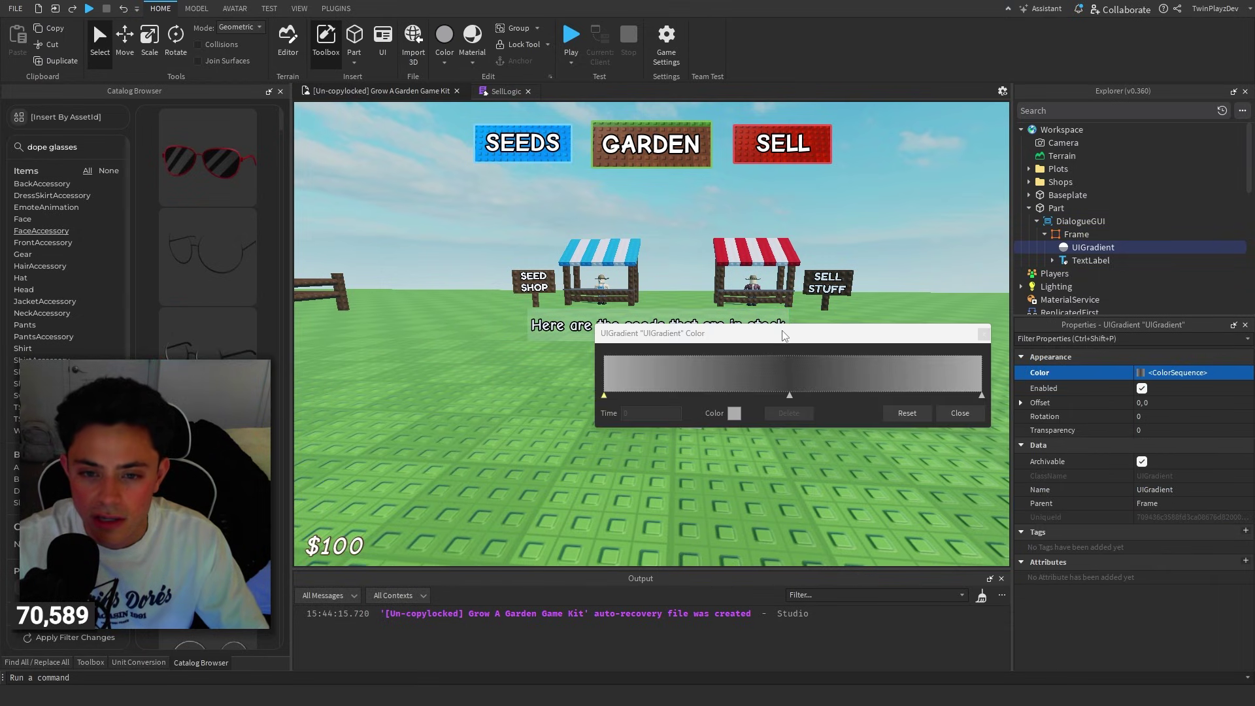
click(772, 462)
drag(610, 225, 340, 356)
click(413, 416)
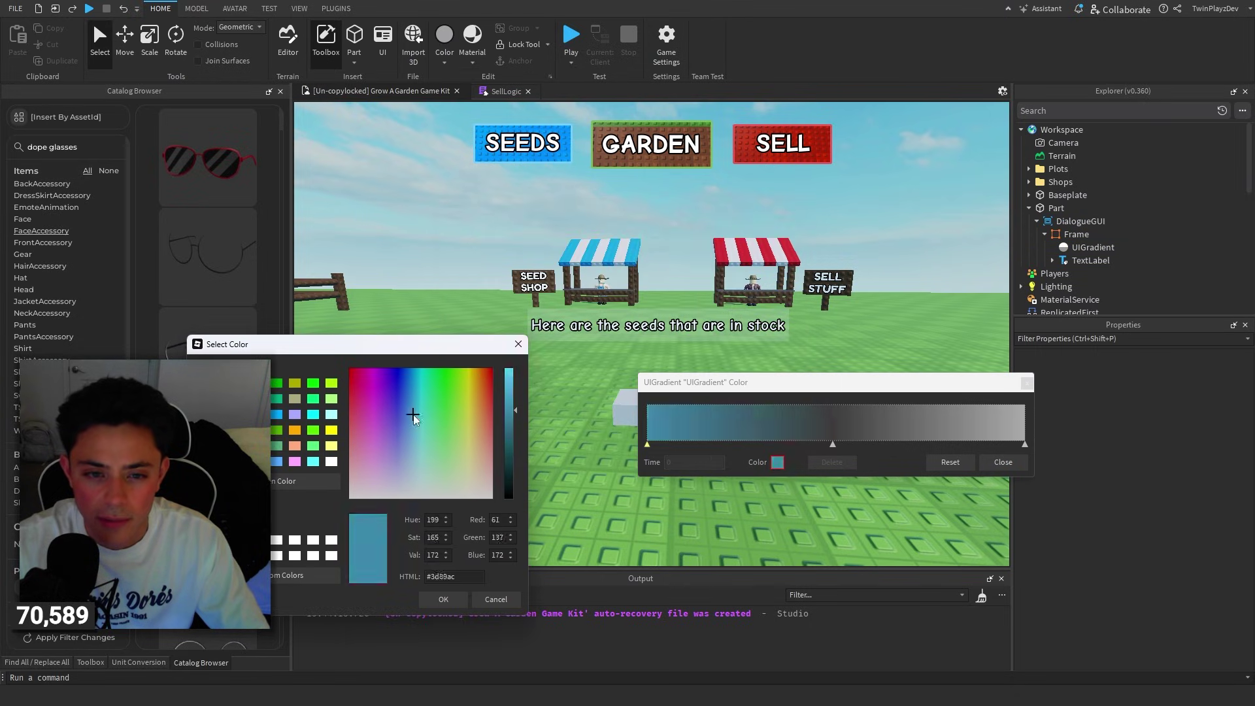
click(444, 600)
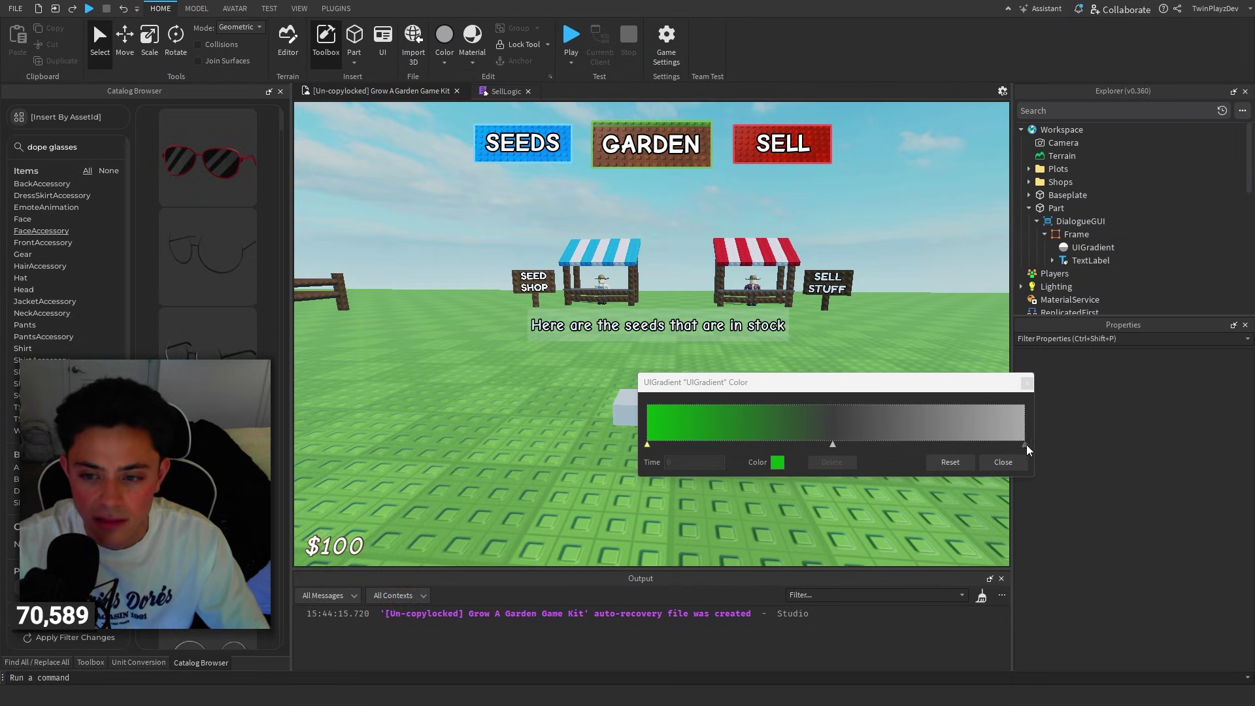
Set the gradient's end keypoint to green and close the colour sequence editor.
click(778, 462)
click(725, 233)
drag(588, 207, 391, 323)
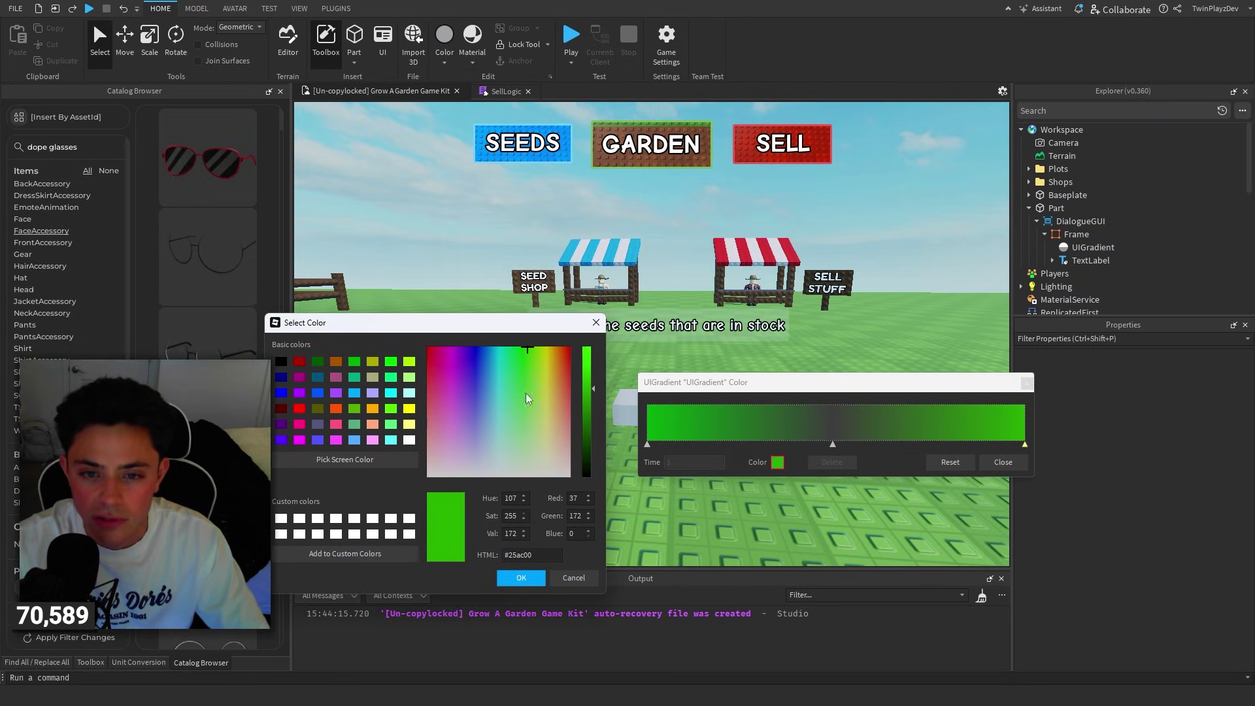
click(517, 582)
click(1013, 461)
right_drag(906, 225, 906, 224)
Try the Fredoka One font on the dialogue TextLabel, and undo the font change.
click(1091, 261)
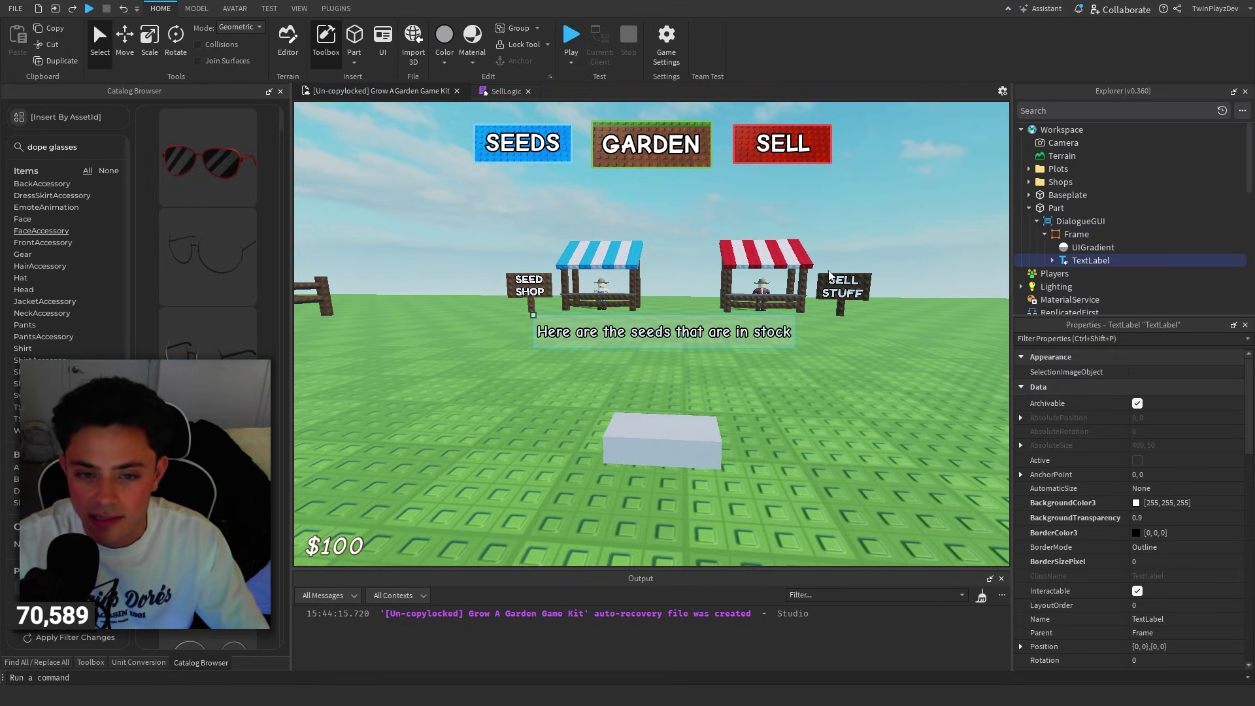
scroll(1158, 458, down, 8)
click(1151, 527)
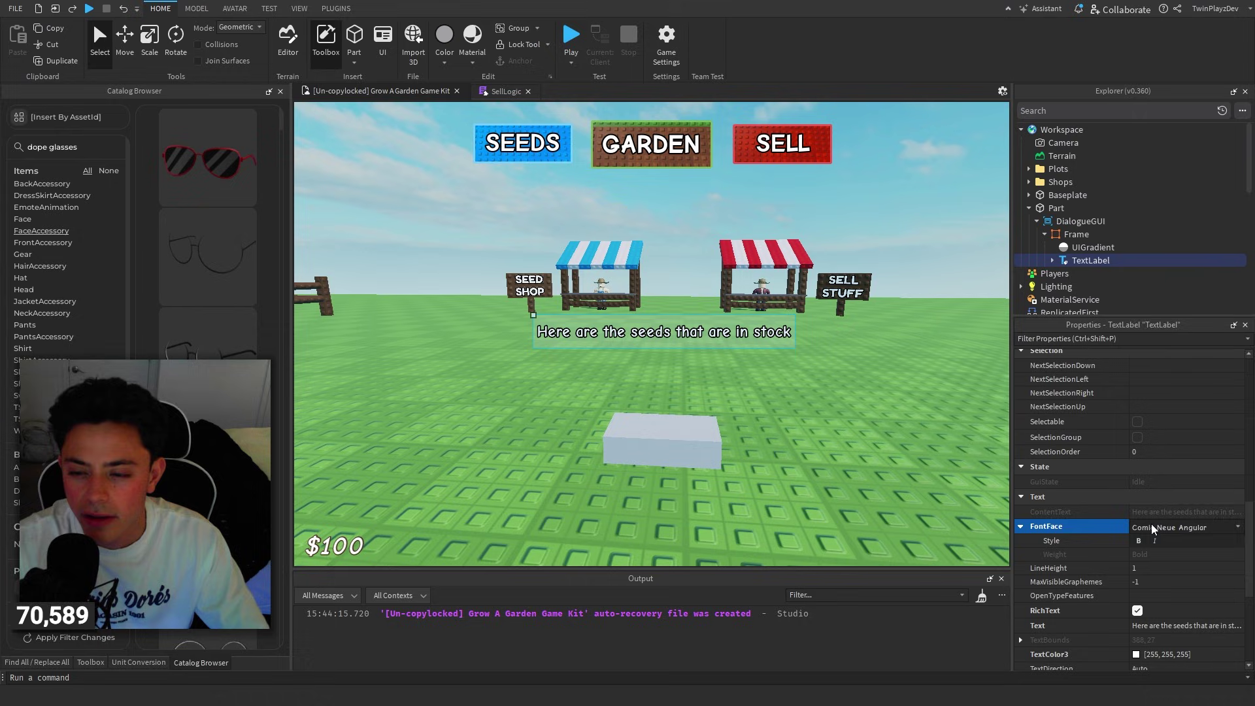
click(1152, 385)
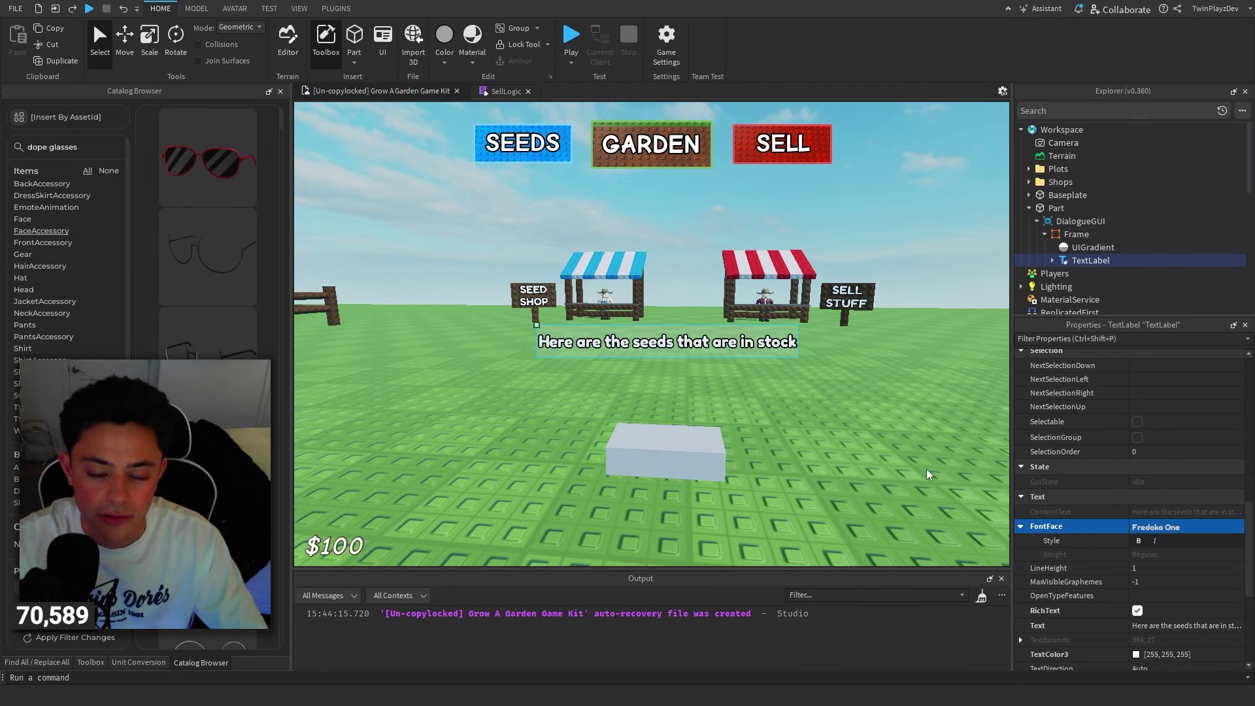
click(909, 400)
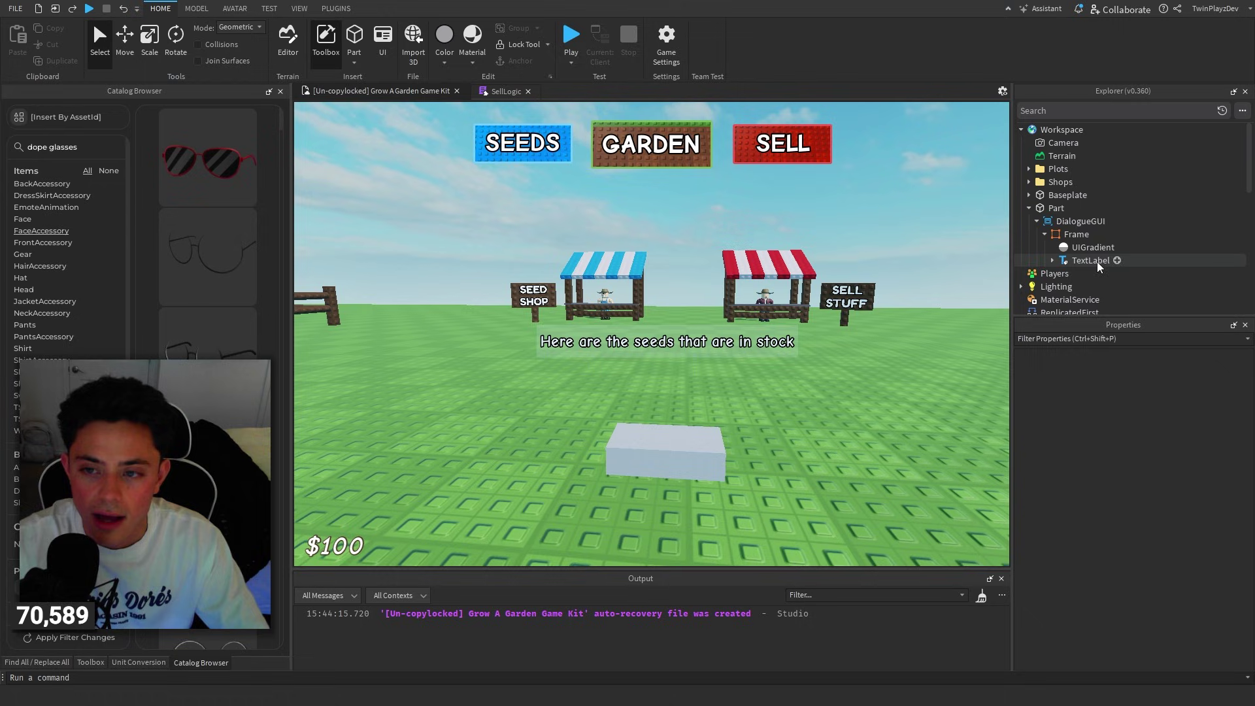
Collapse DialogueGUI and move it from the part back into ReplicatedStorage.
click(1037, 222)
scroll(1137, 252, down, 3)
drag(1067, 224, 1070, 172)
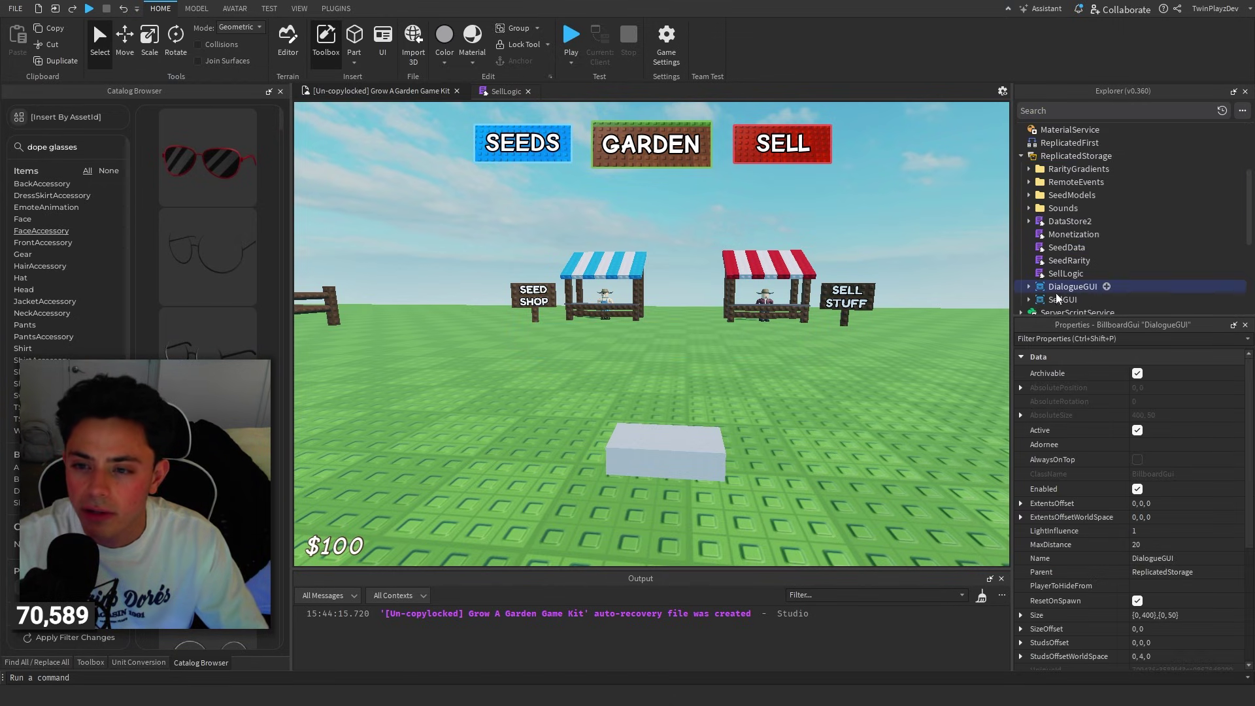
Move SellGUI from ReplicatedStorage into the part and view its sell options up close.
drag(1061, 299, 1059, 213)
scroll(1098, 241, up, 3)
click(914, 265)
right_drag(929, 222, 930, 215)
key(s)
key(w)
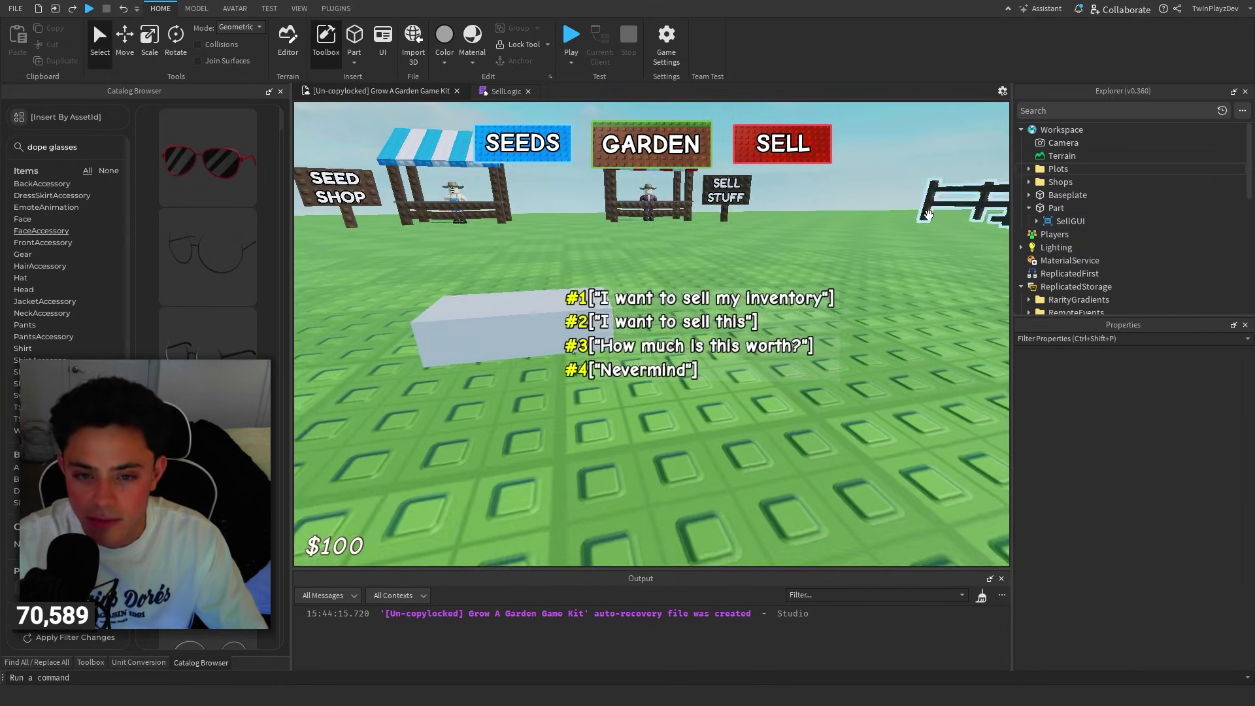
Expand SellGUI and its Frame to show the option buttons, and look at what the Cancel button contains.
scroll(929, 216, up, 3)
click(1037, 221)
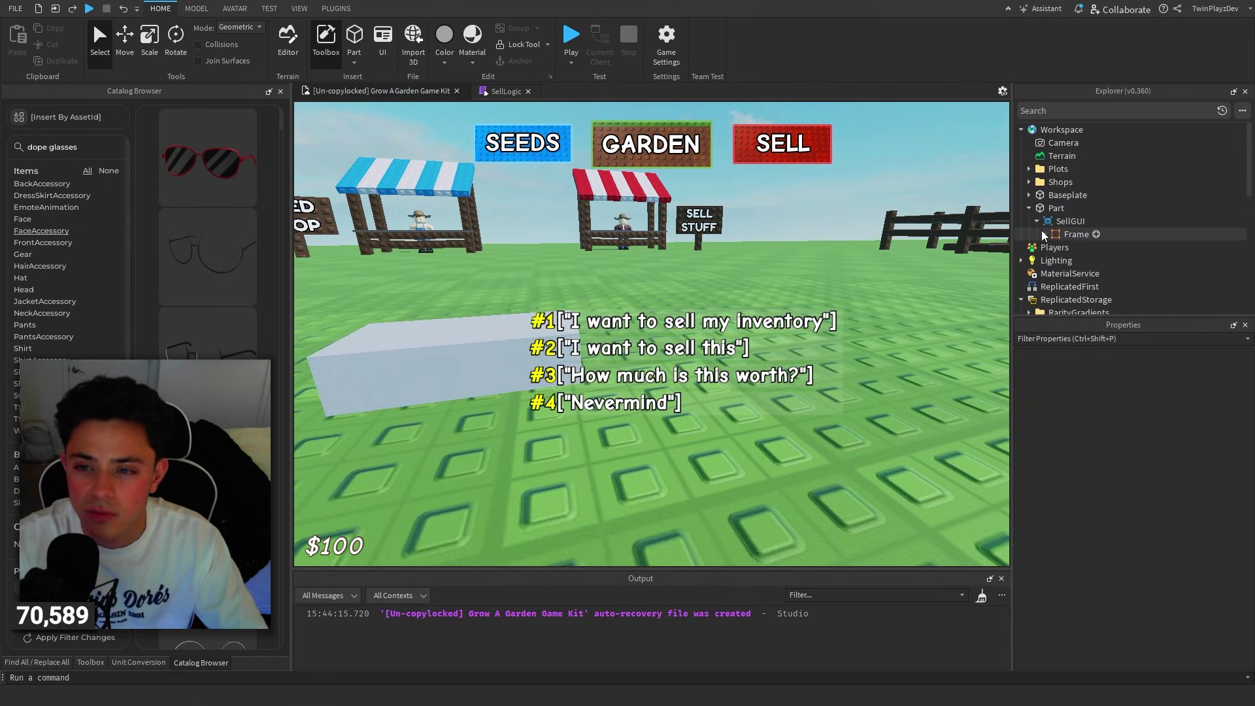
click(1044, 235)
scroll(1066, 236, down, 3)
scroll(1077, 201, up, 2)
click(1053, 235)
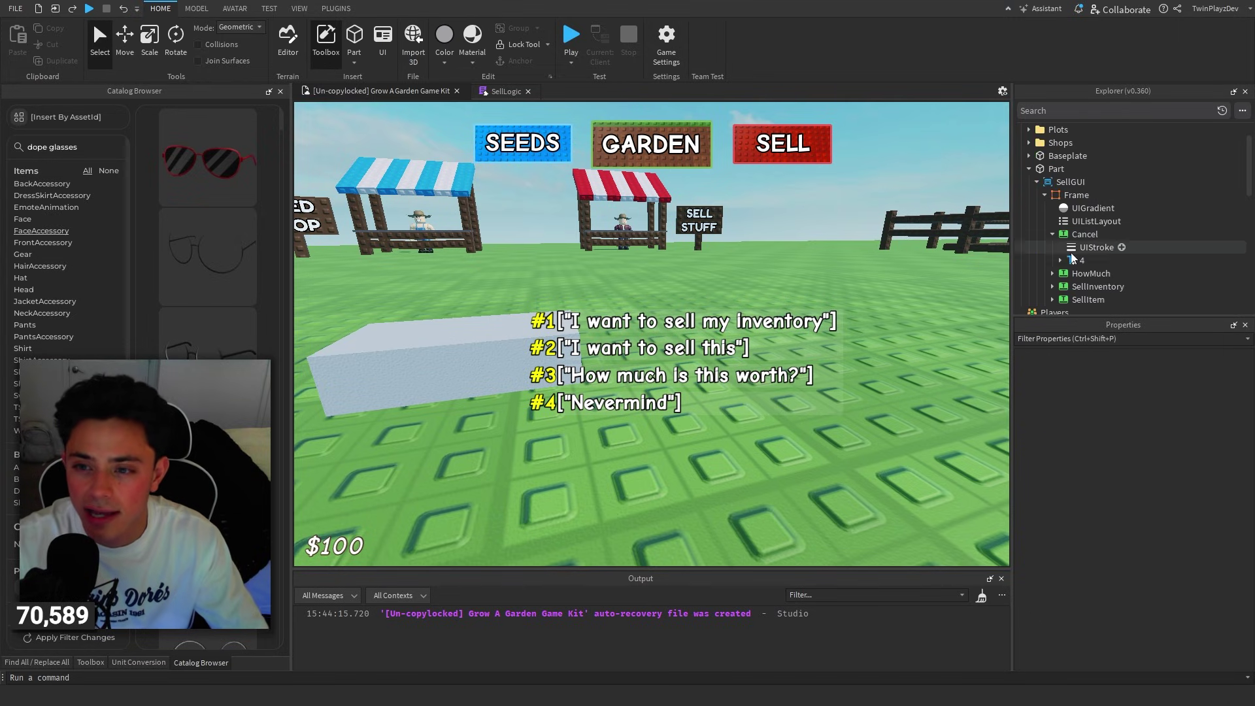
click(1053, 234)
Examine the SellGUI option buttons, including the text properties of Cancel and its number label 4.
click(1091, 248)
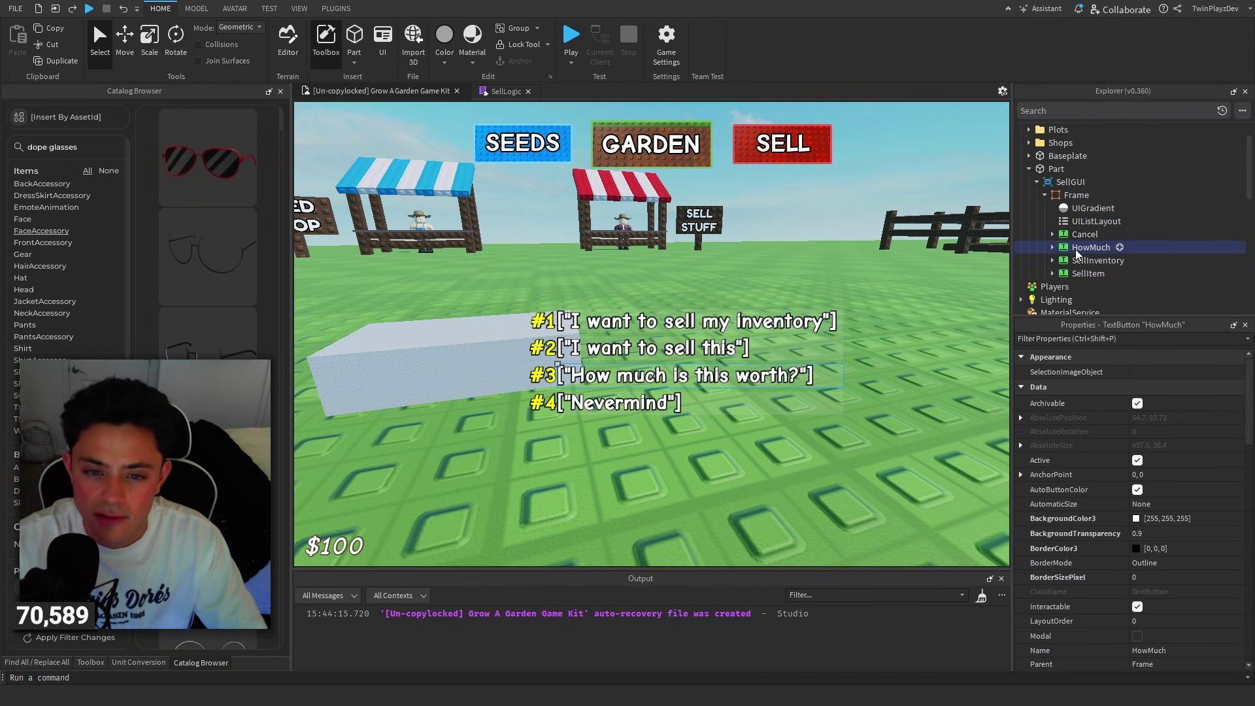
click(1093, 260)
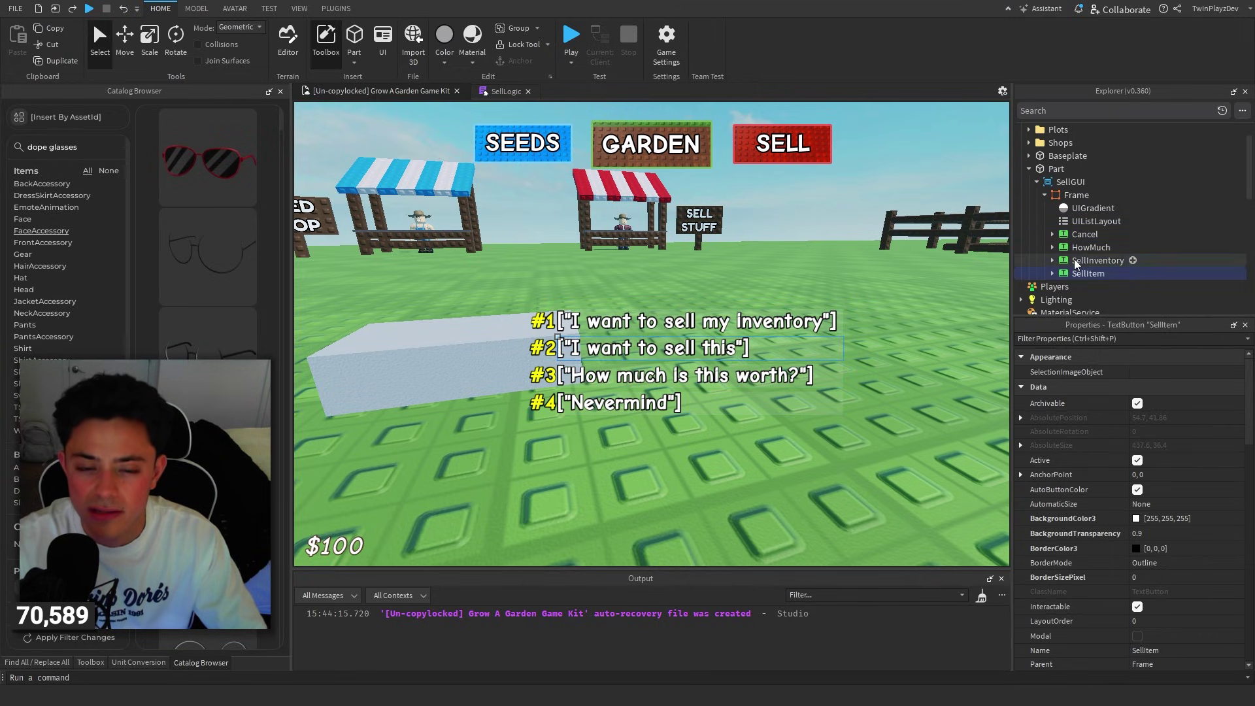
scroll(1154, 485, down, 10)
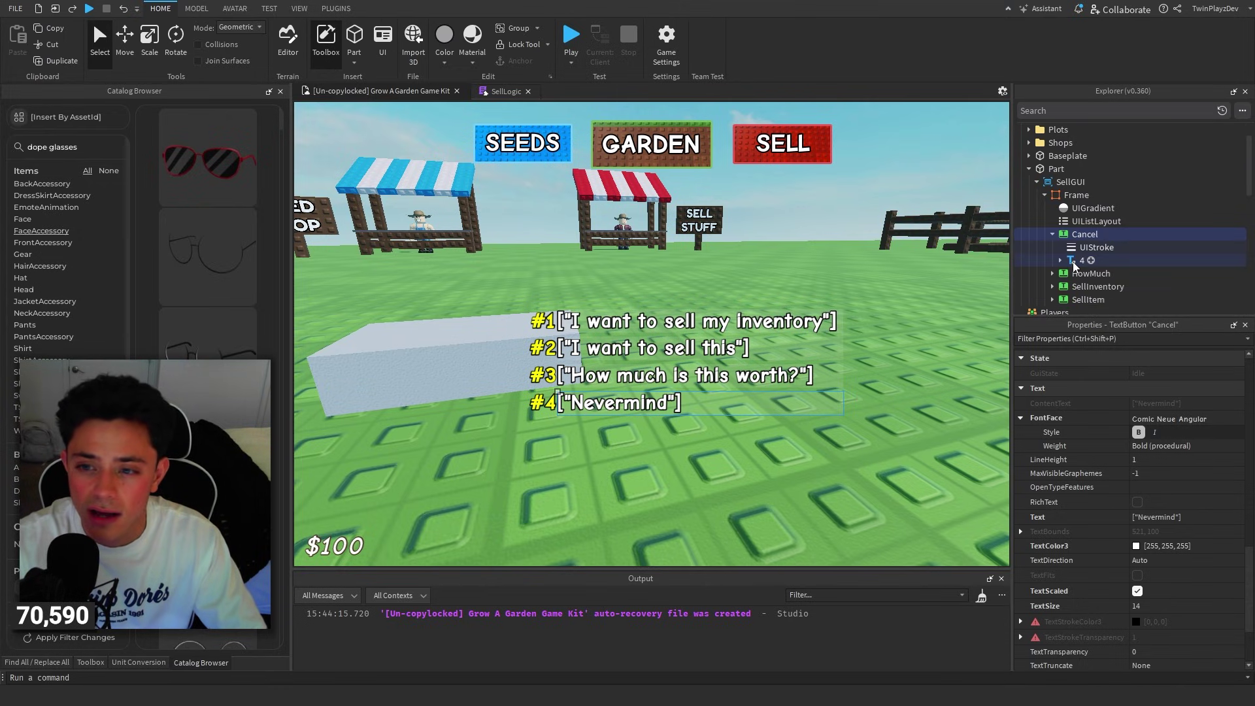
click(1075, 262)
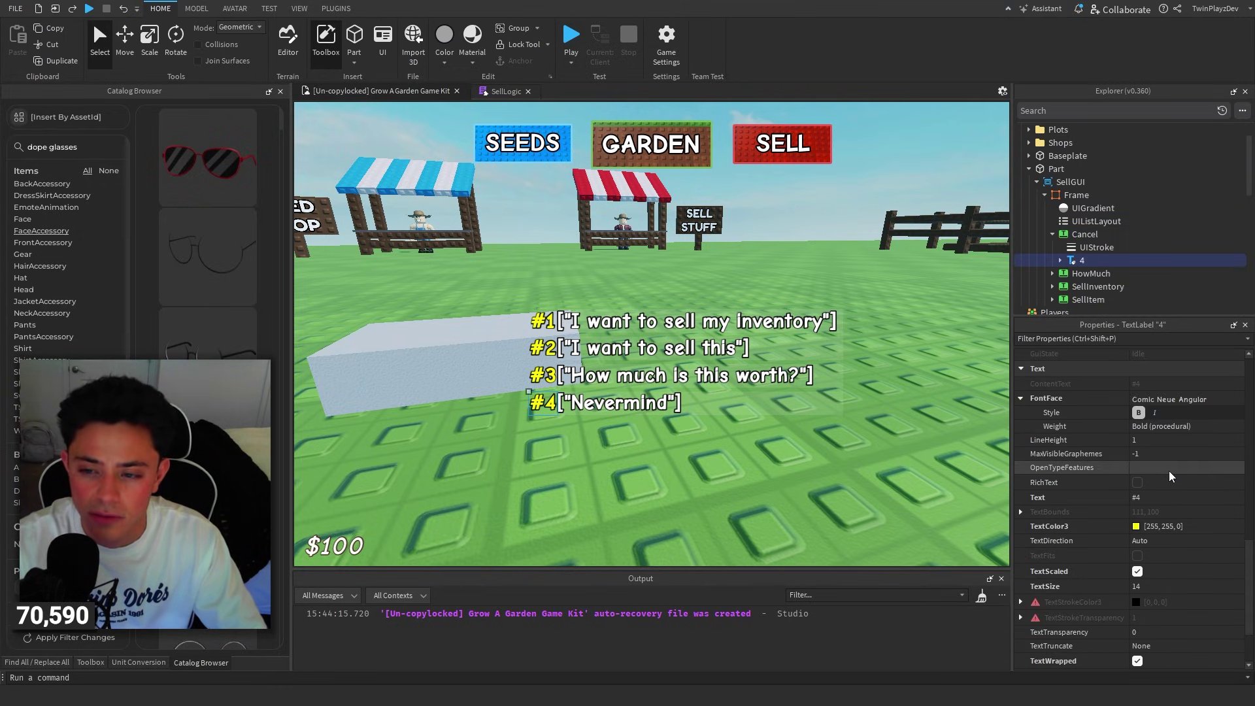
click(1053, 234)
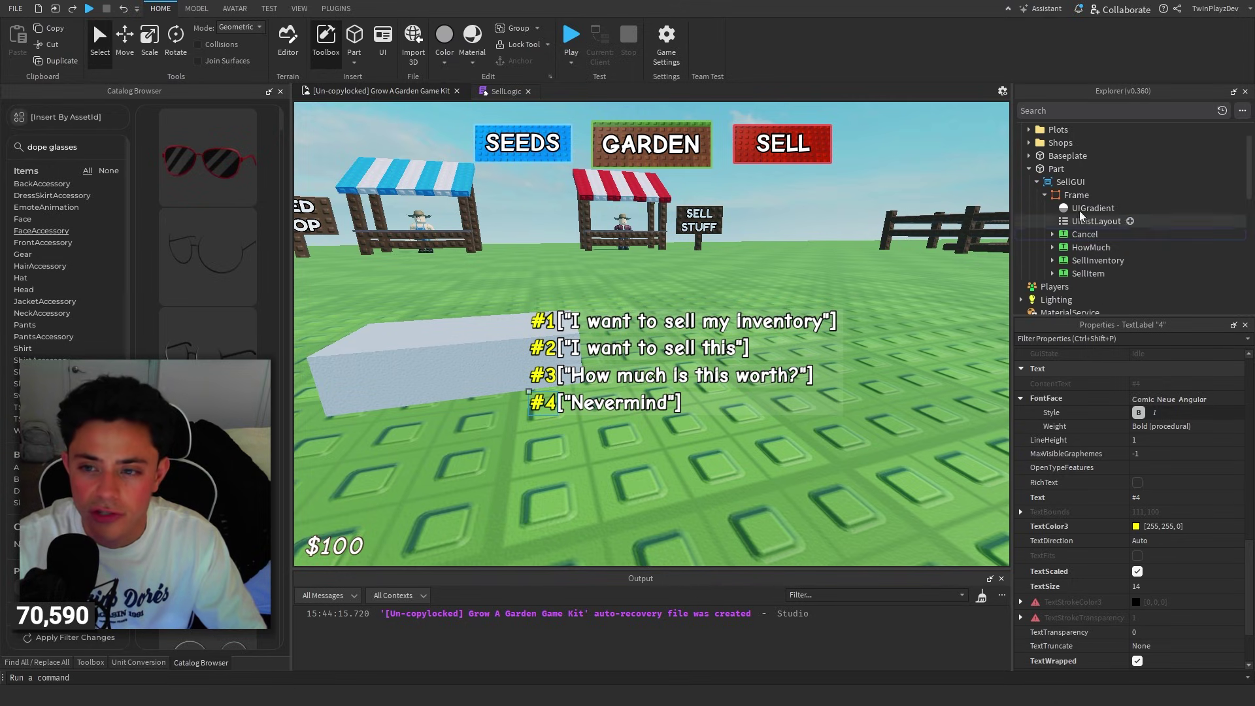
Collapse SellGUI and move it from the part back into ReplicatedStorage.
click(1068, 198)
click(1036, 183)
drag(1064, 183, 1057, 249)
scroll(1123, 276, down, 5)
scroll(1105, 272, up, 3)
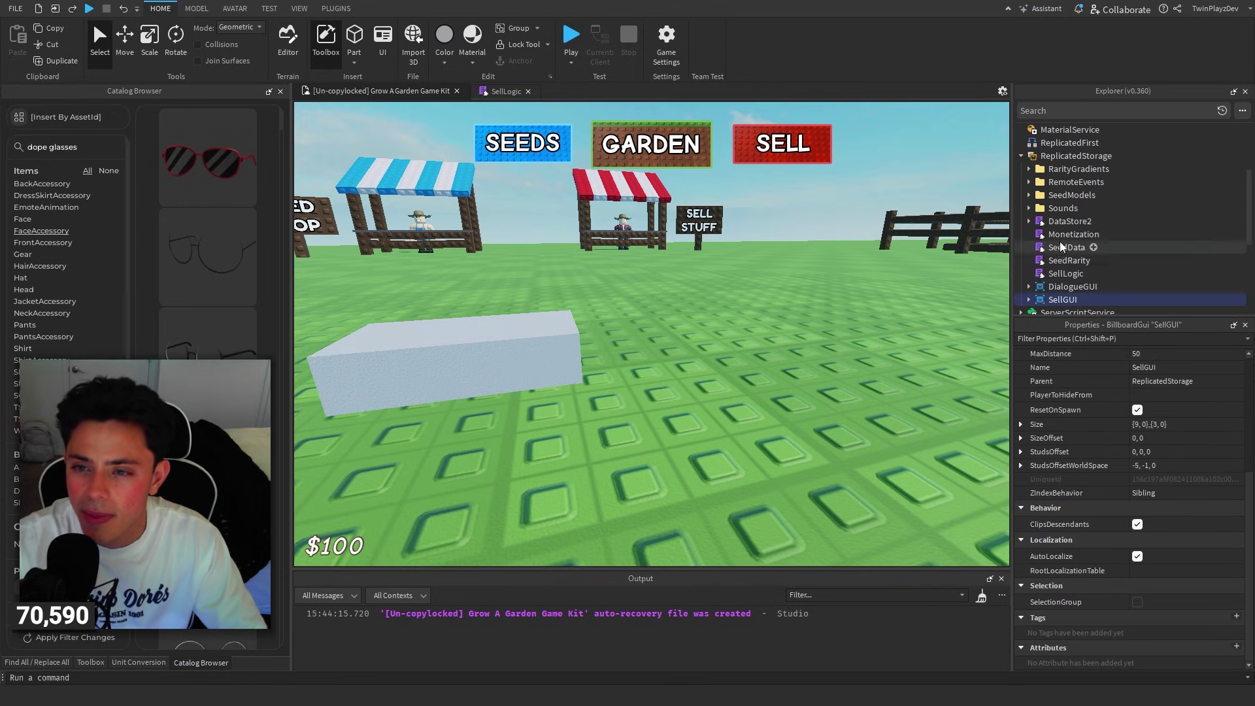
Preview the Typing sound in the Sounds folder of ReplicatedStorage, and collapse the folder again.
click(1030, 209)
click(1070, 286)
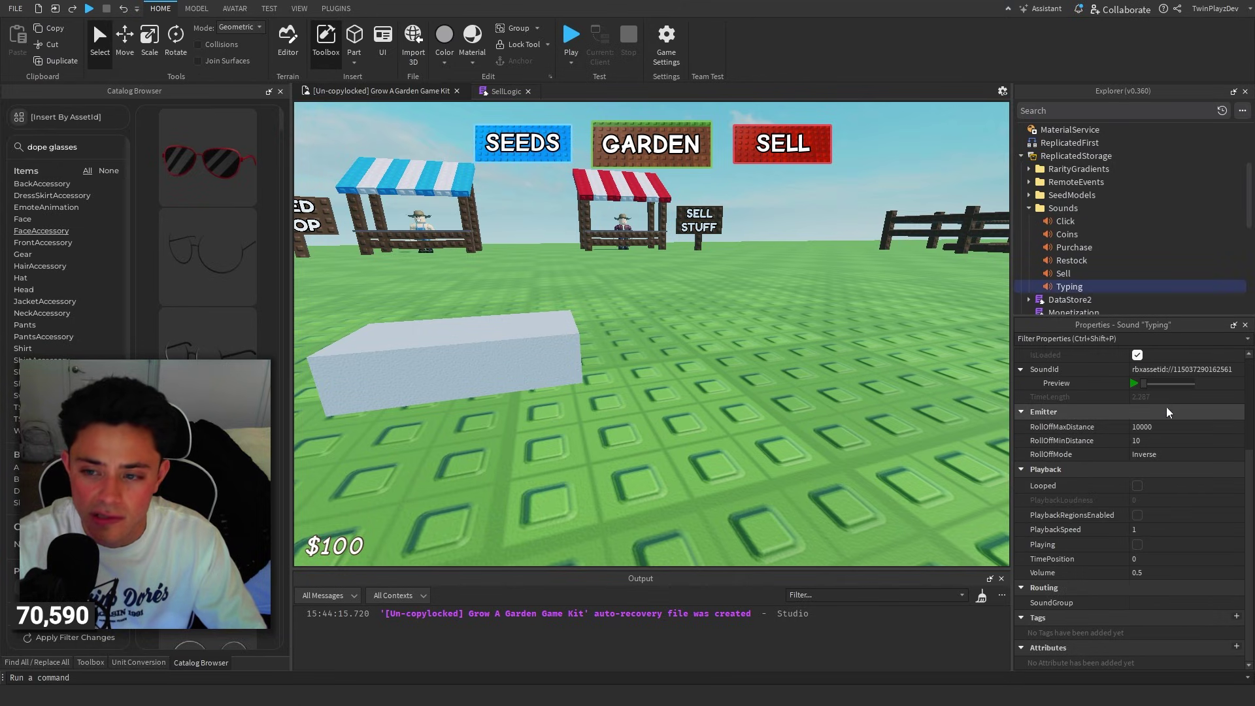
click(1135, 384)
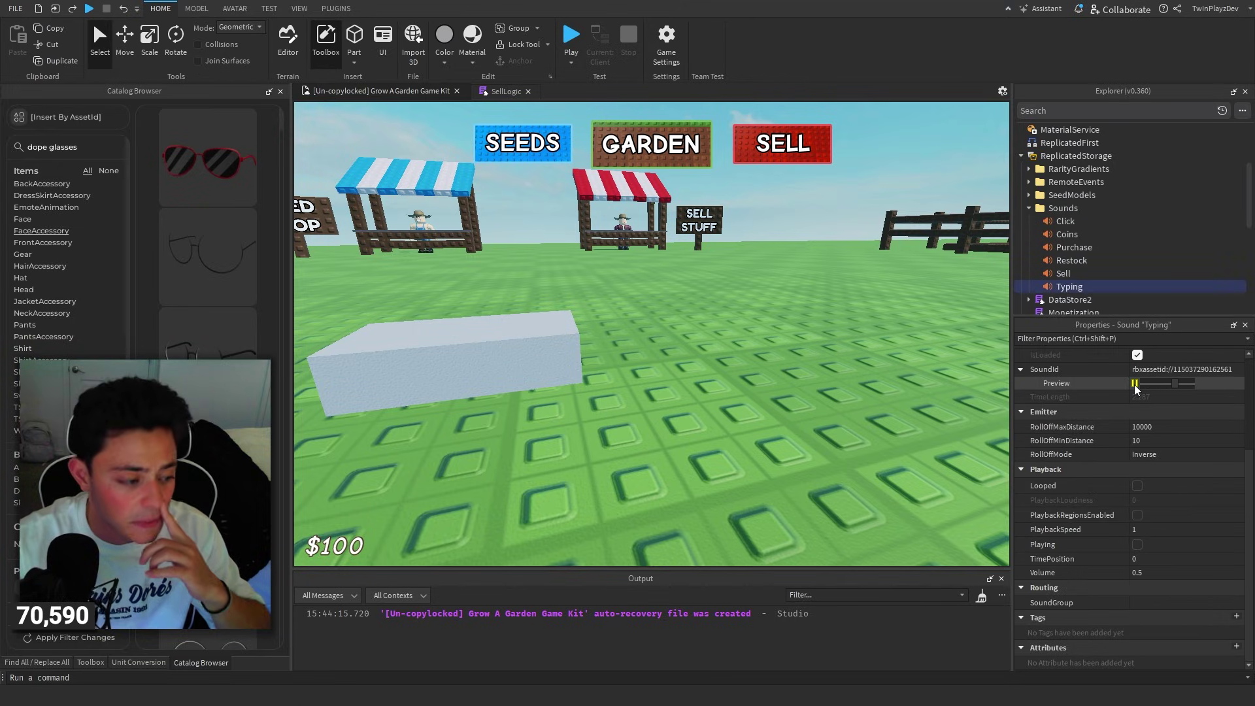
scroll(1052, 262, up, 2)
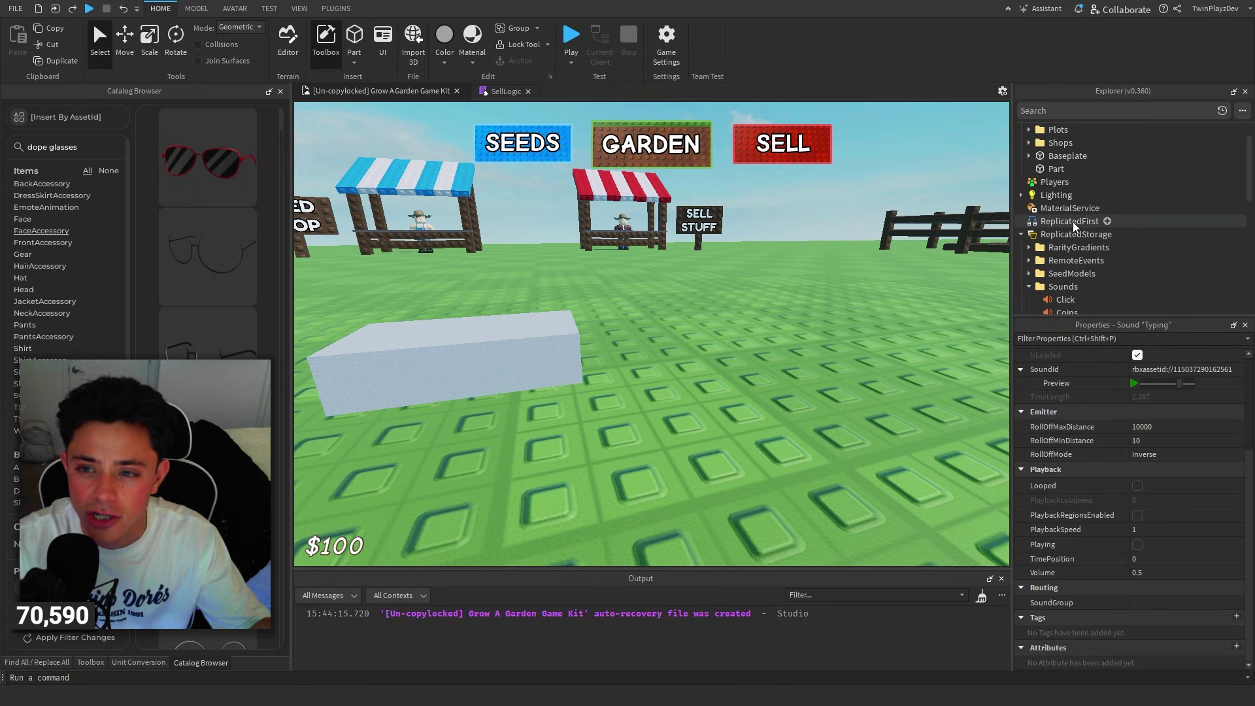
click(1031, 288)
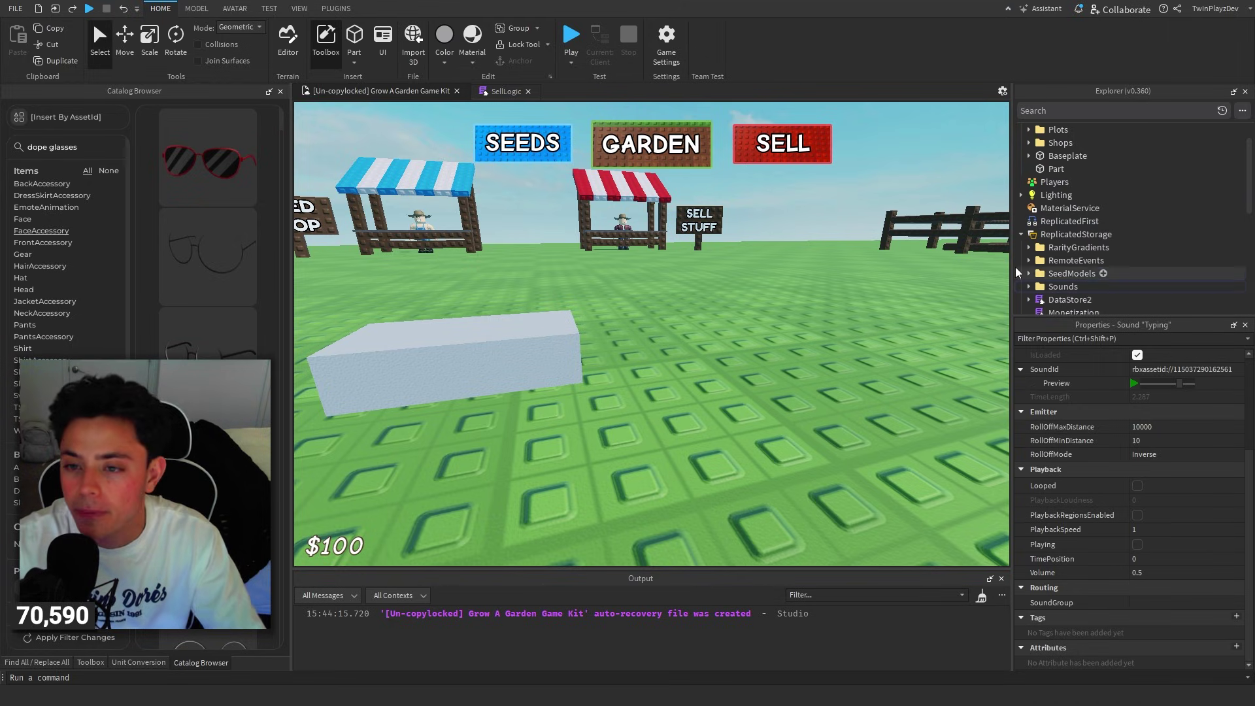
Collapse ReplicatedStorage and delete the block part in front of the shops.
click(1022, 234)
scroll(1057, 223, down, 2)
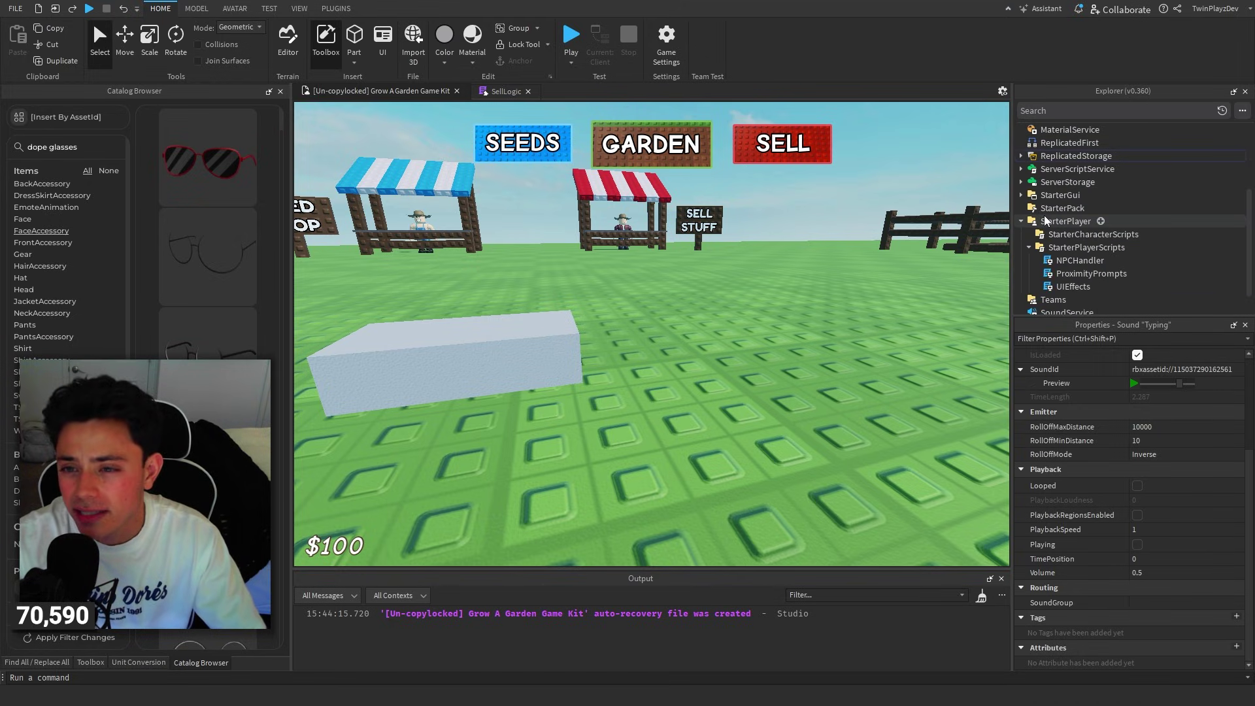
scroll(719, 340, down, 10)
click(645, 340)
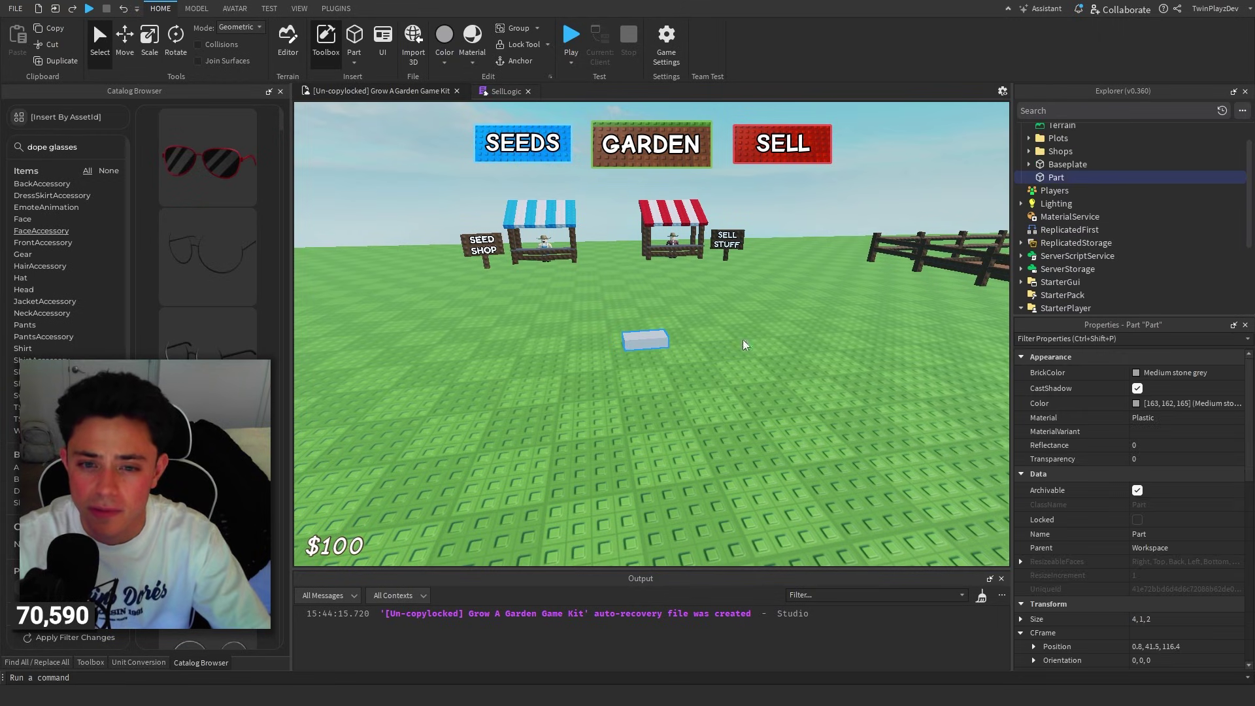
key(Delete)
Expand ReplicatedStorage, look at the SellLogic module script, and return to the 3D view of the game.
click(1021, 230)
scroll(1062, 259, down, 1)
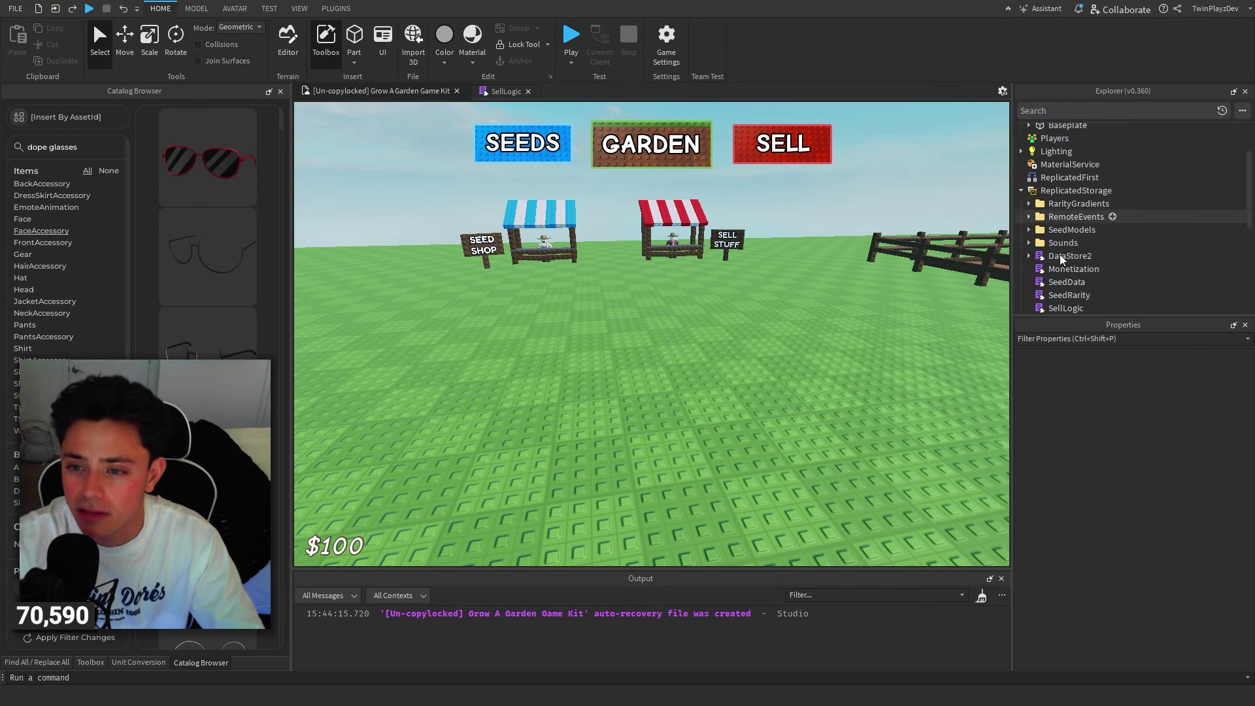
scroll(1061, 260, down, 2)
double_click(1064, 230)
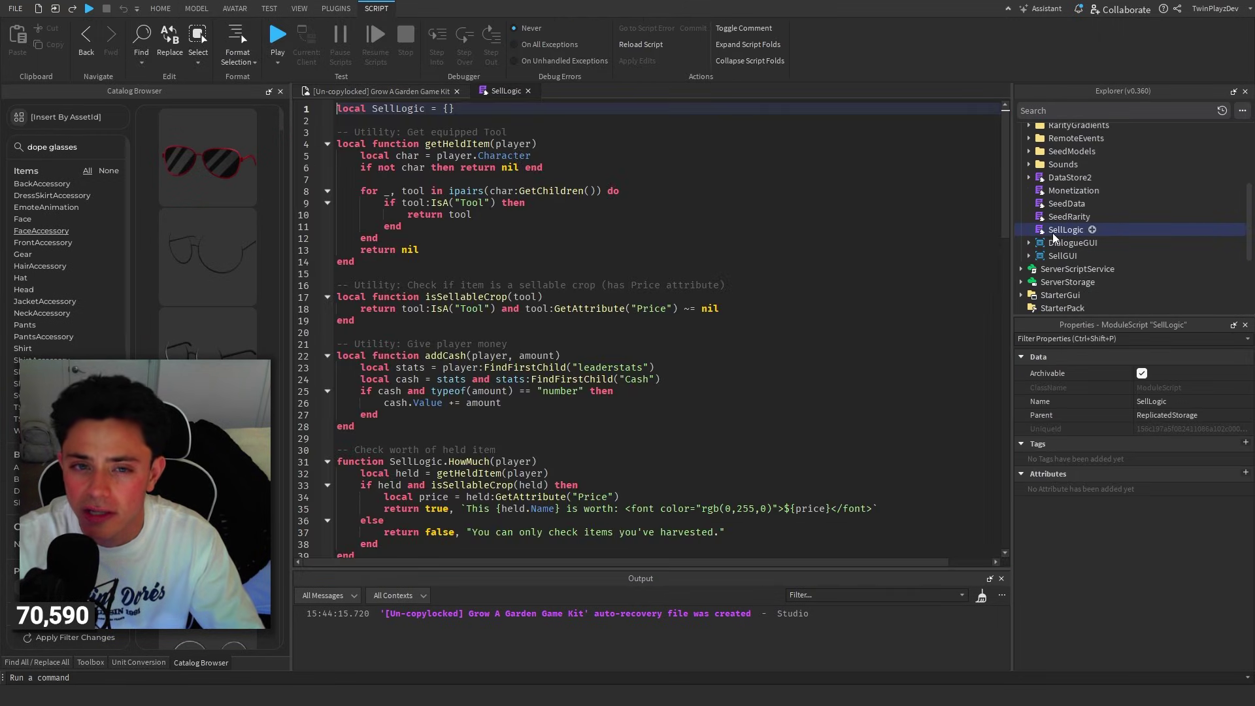
click(422, 91)
click(748, 198)
Skim the UIEffects script in StarterPlayerScripts, close it, and return to the 3D view.
scroll(1049, 228, down, 3)
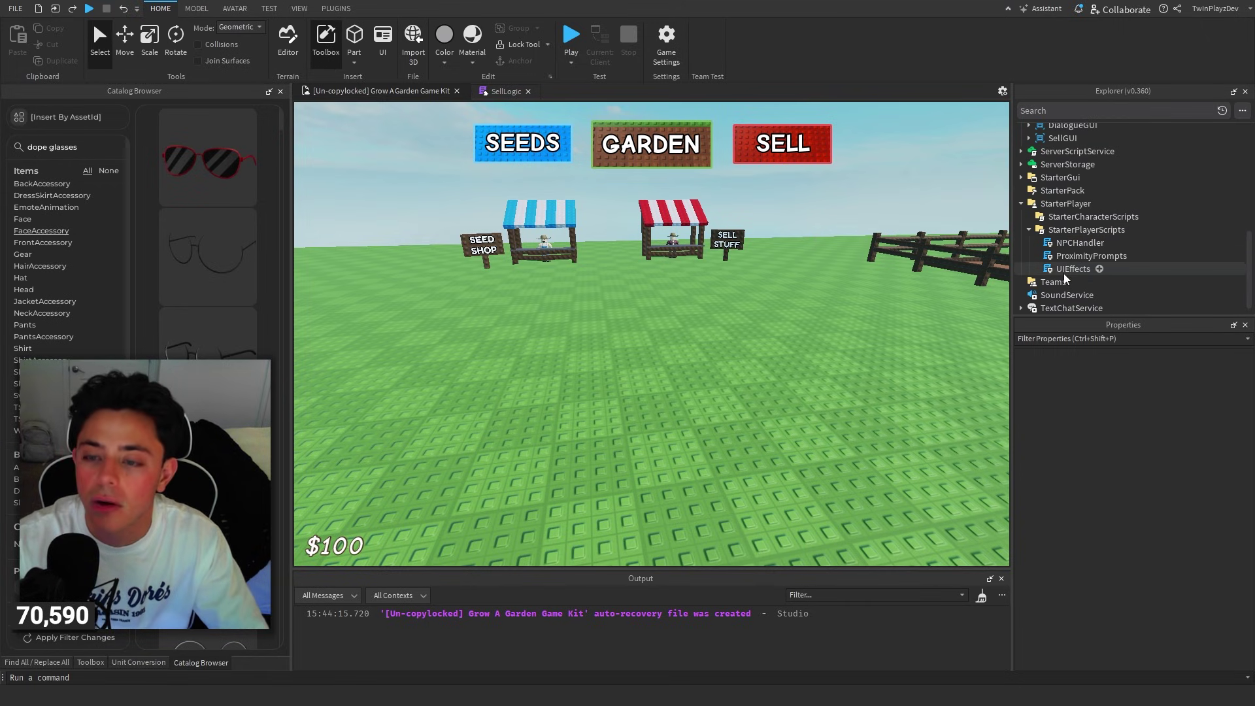
scroll(1069, 265, down, 1)
double_click(1072, 256)
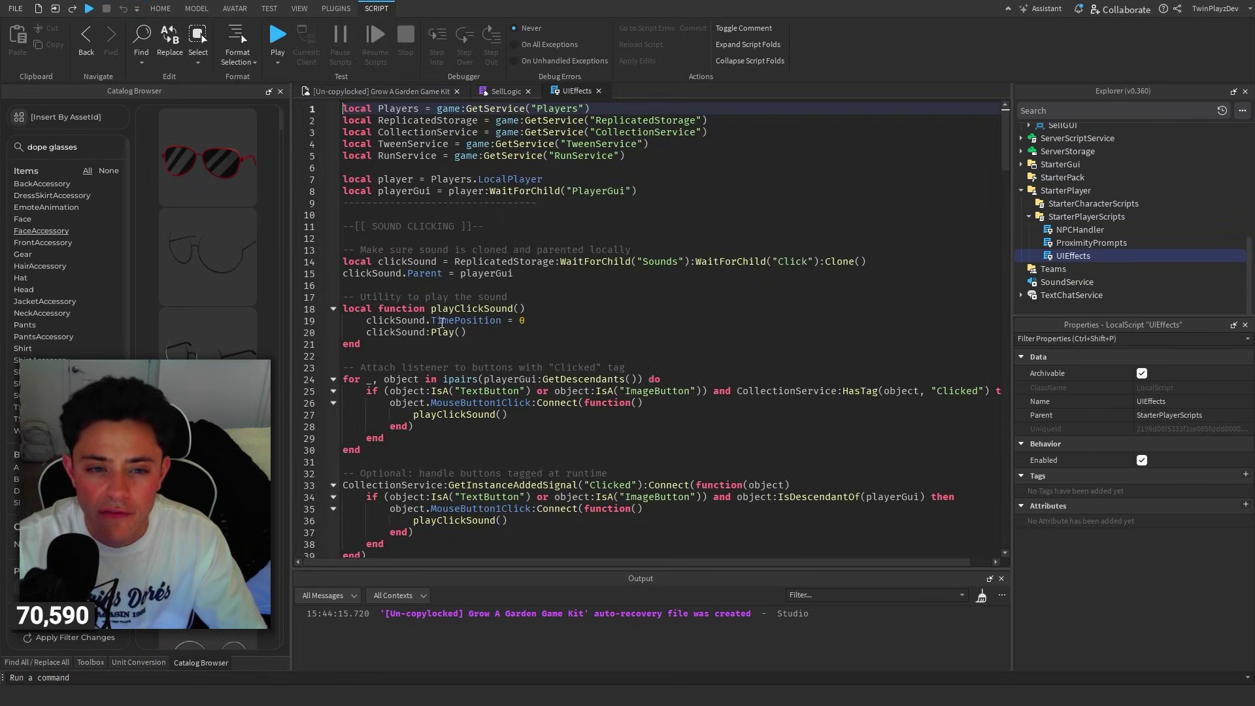
drag(1007, 149, 866, 141)
click(599, 91)
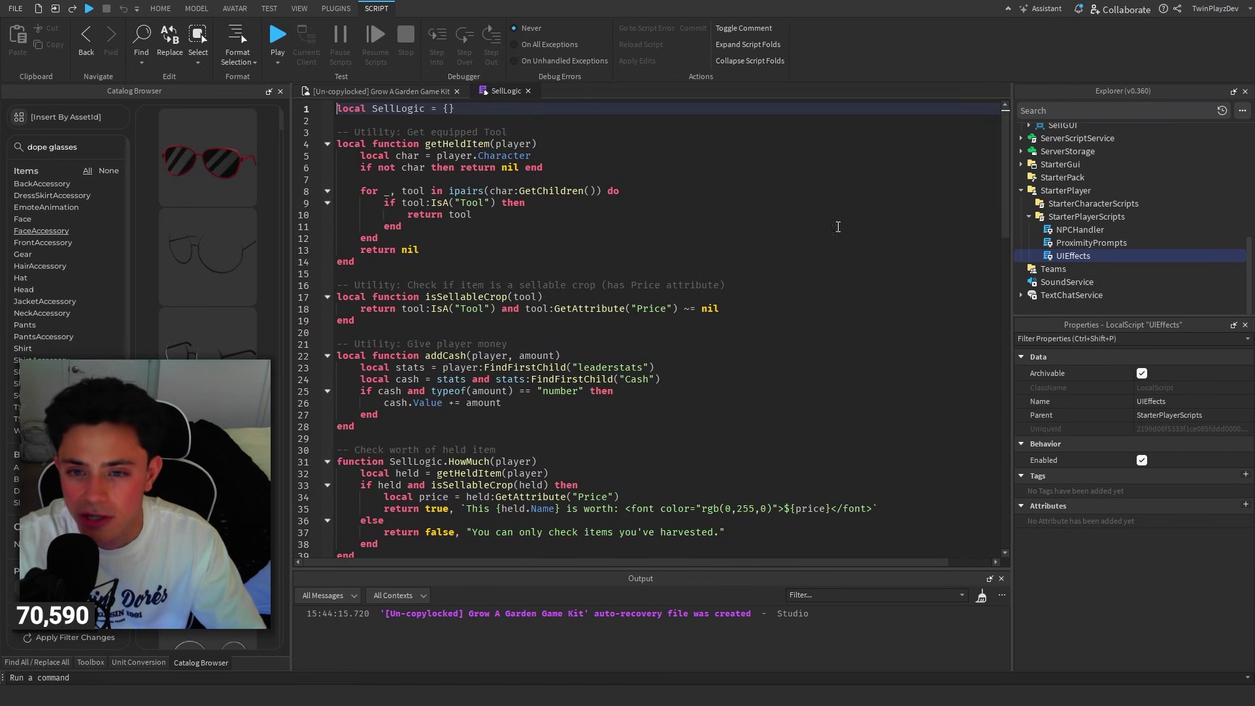
click(421, 87)
Open the ProximityPrompts and NPCHandler scripts, remove the extra blank line below SMOOTHING in NPCHandler, and highlight the MAX_DISTANCE value.
double_click(1070, 241)
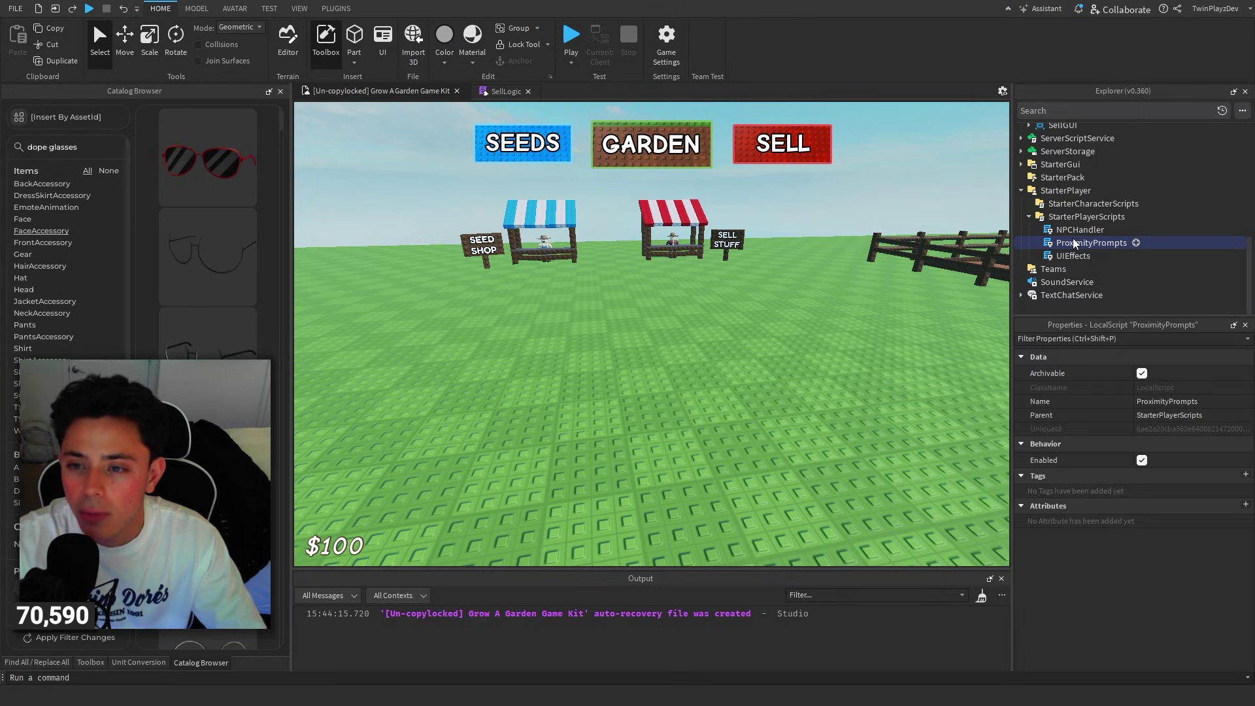
click(1070, 230)
double_click(1070, 231)
click(464, 196)
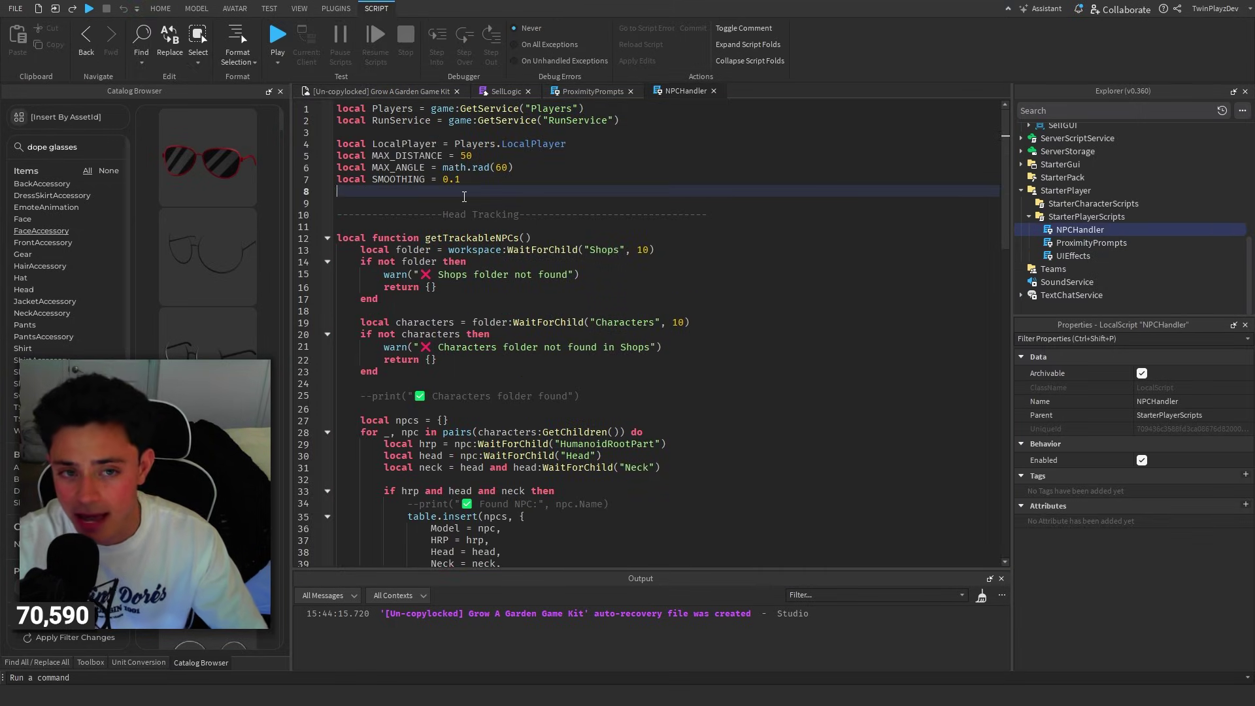
key(BackSpace)
drag(482, 177, 340, 145)
double_click(464, 156)
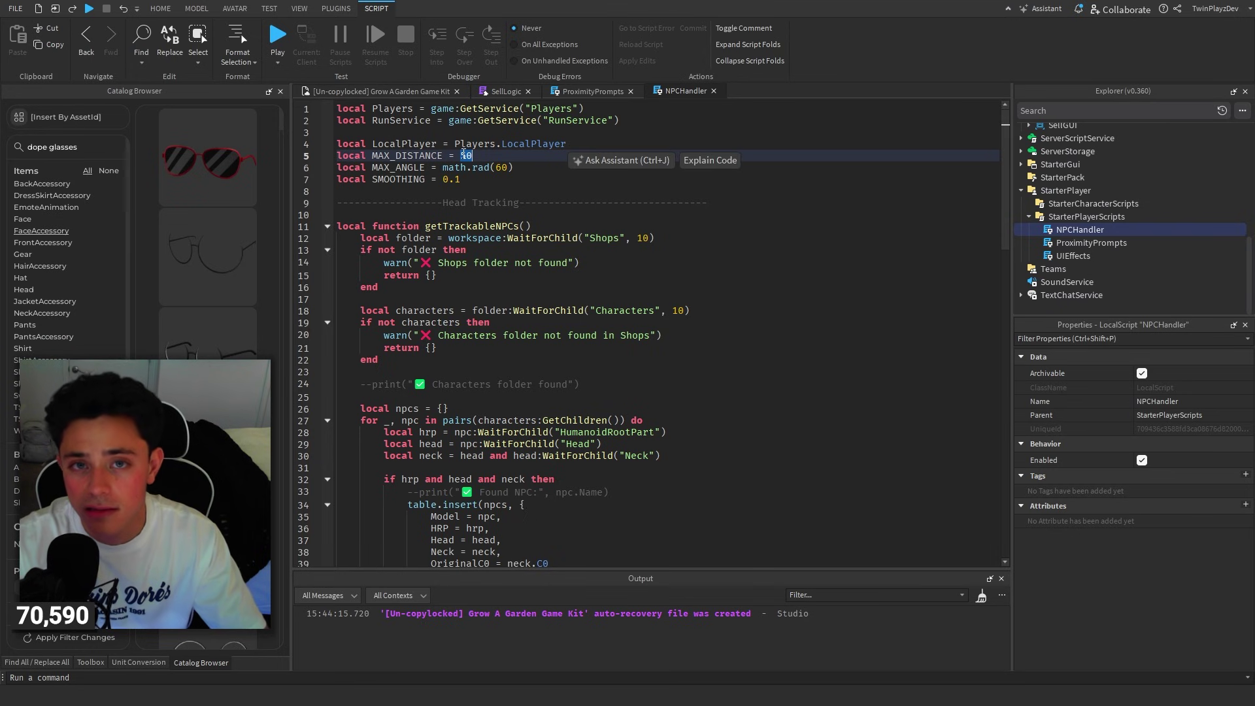
View the seed shop's NPC up close in the 3D view, and return to the SMOOTHING line of the NPCHandler script.
click(396, 92)
click(778, 189)
key(w)
mouse_move(780, 190)
right_down()
mouse_move(790, 218)
mouse_move(788, 208)
right_up()
key(w)
key(a)
key(s)
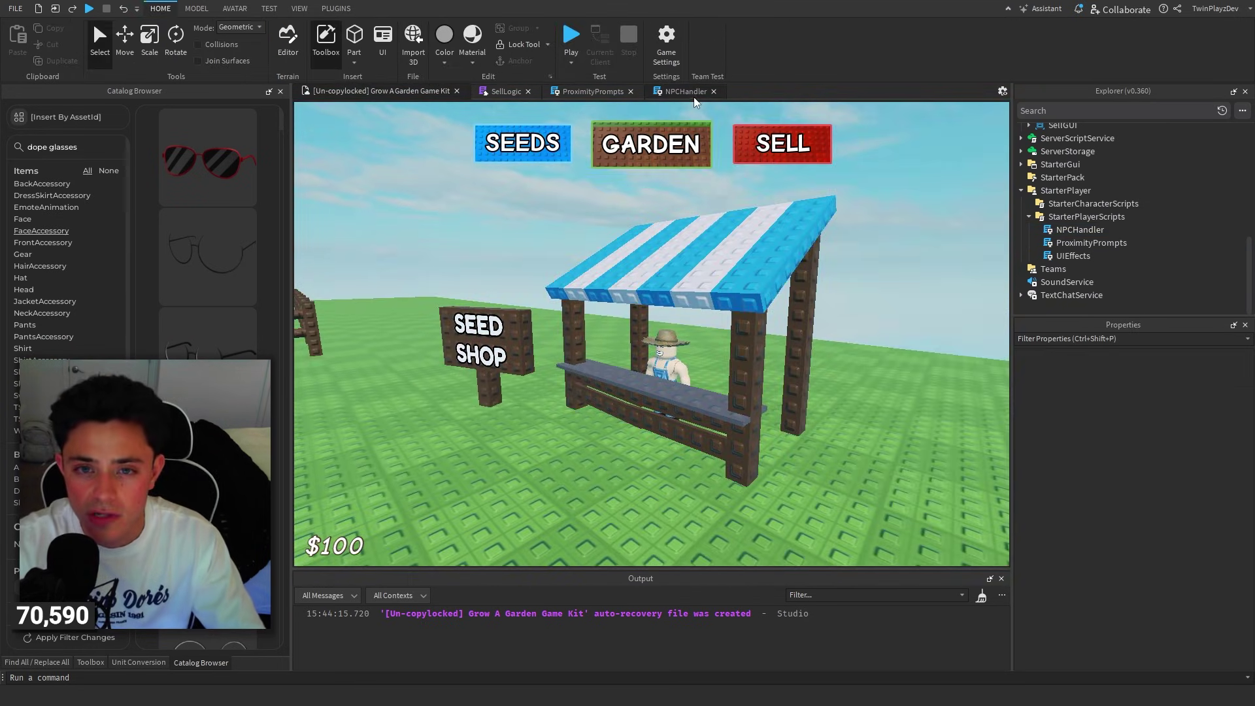
click(686, 91)
click(501, 183)
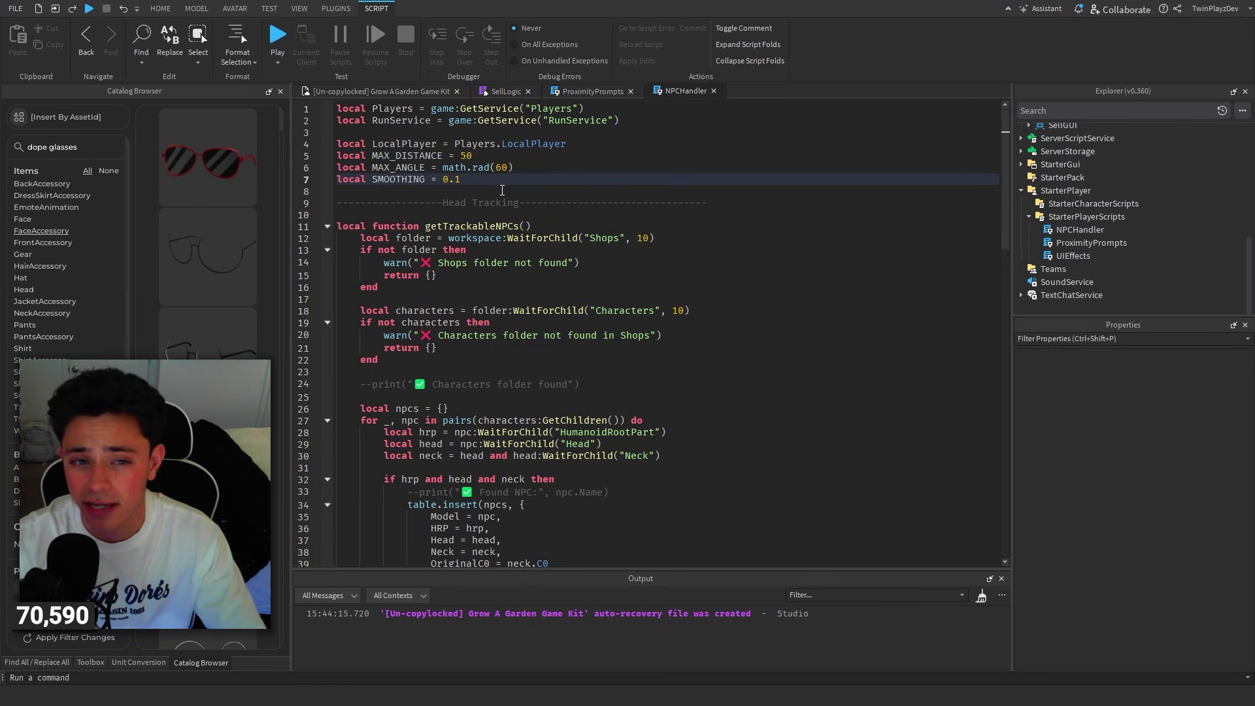
Look at the seed shop in the 3D view, return to the NPCHandler script, and highlight the getTrackableNPCs function name.
click(379, 92)
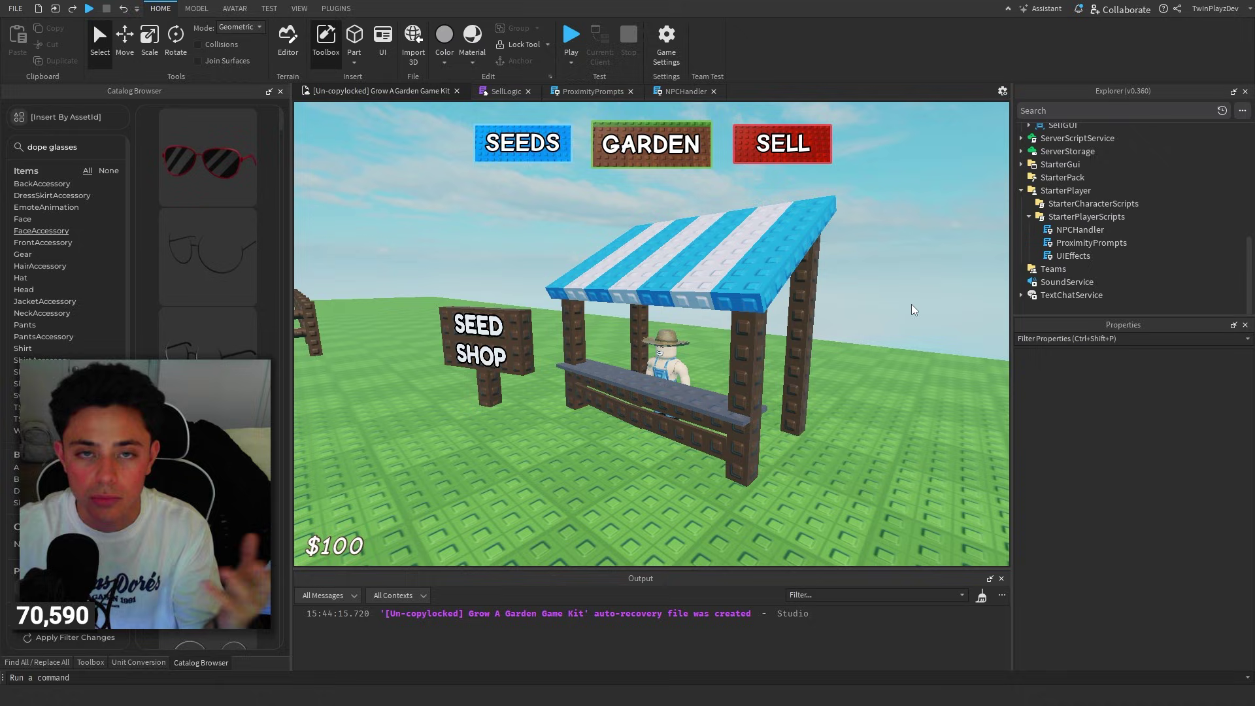
click(680, 93)
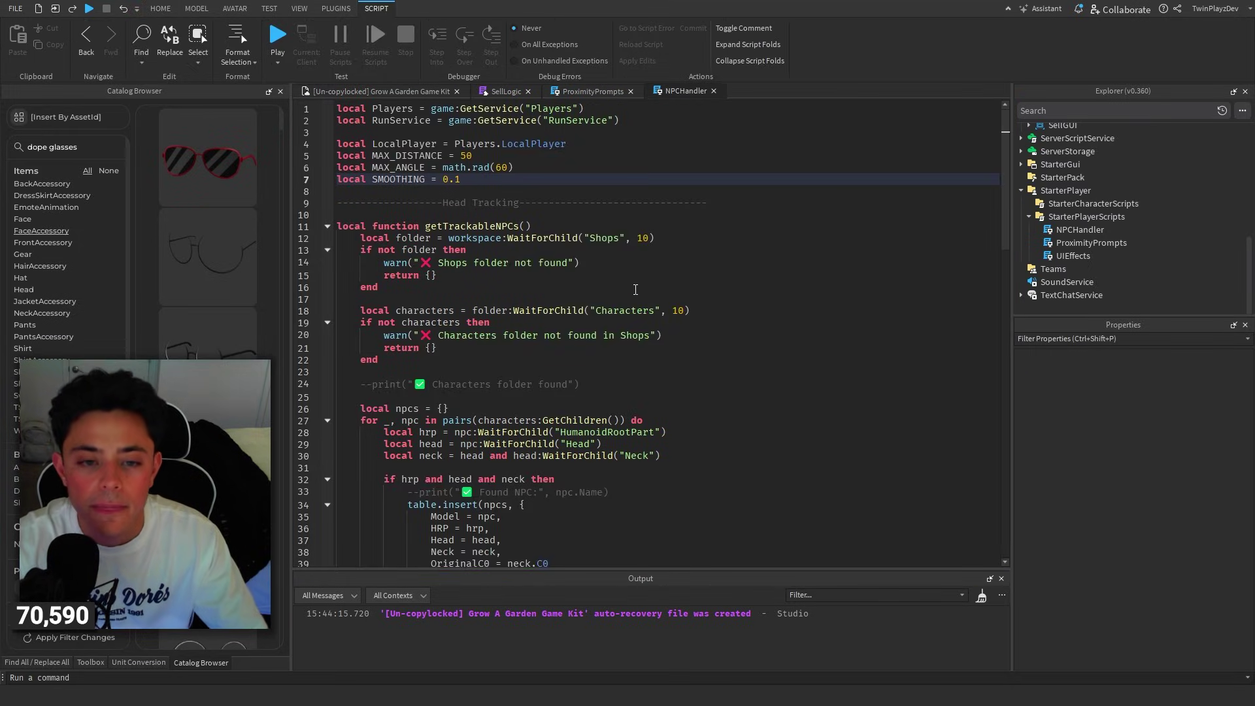
double_click(470, 226)
scroll(552, 273, down, 6)
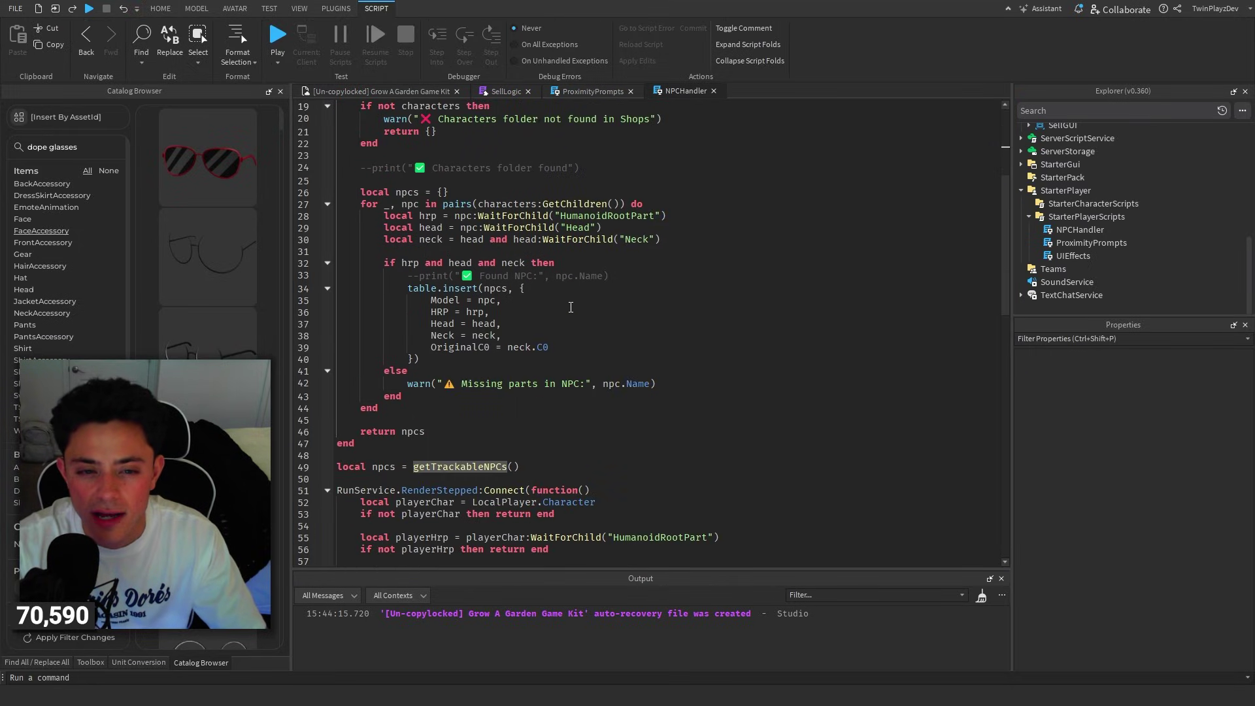
scroll(552, 272, up, 3)
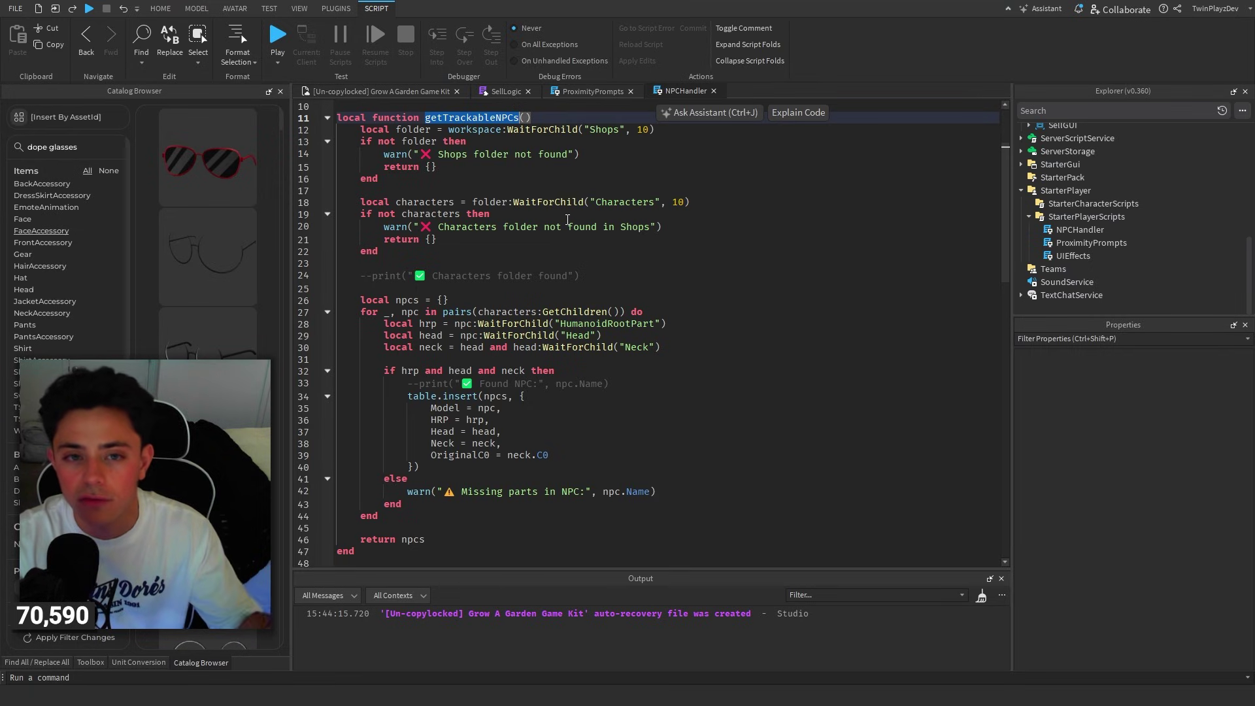
Examine the body of getTrackableNPCs, highlighting the folder lookups, the NPC loop and the table.insert block.
click(545, 188)
drag(360, 130, 502, 442)
click(502, 442)
click(363, 338)
drag(360, 347, 423, 531)
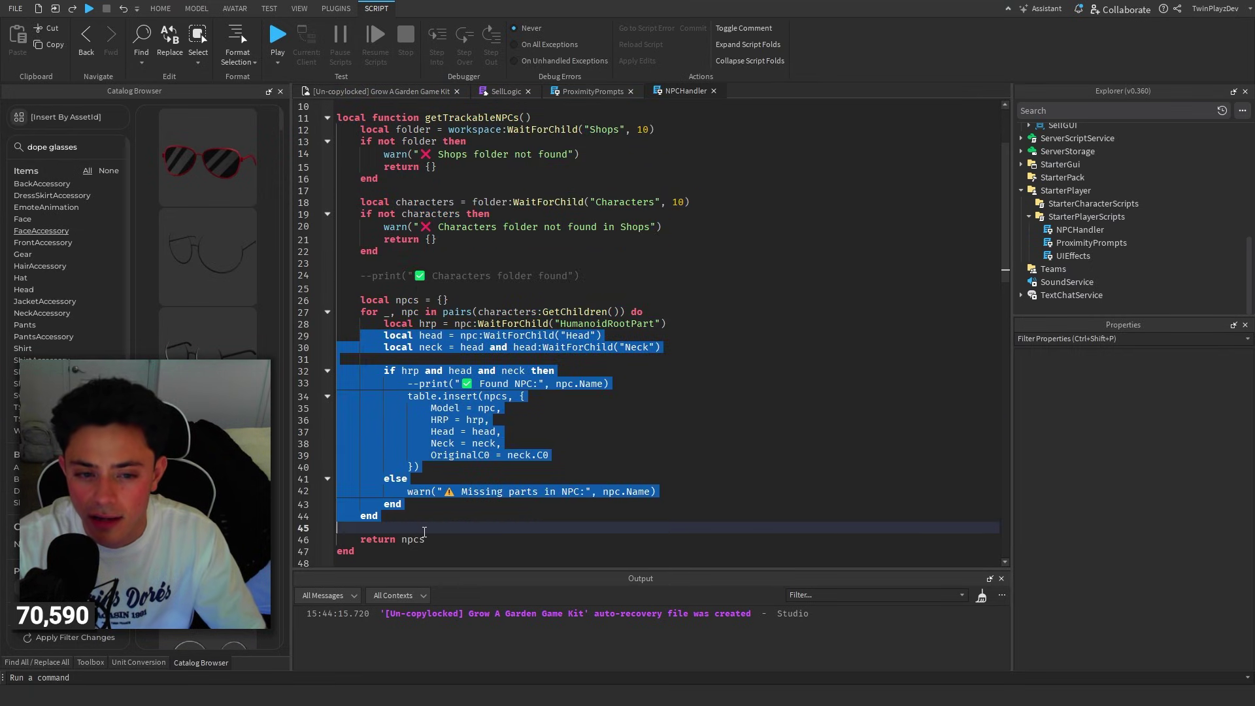
click(423, 531)
drag(408, 396, 426, 467)
scroll(491, 374, down, 7)
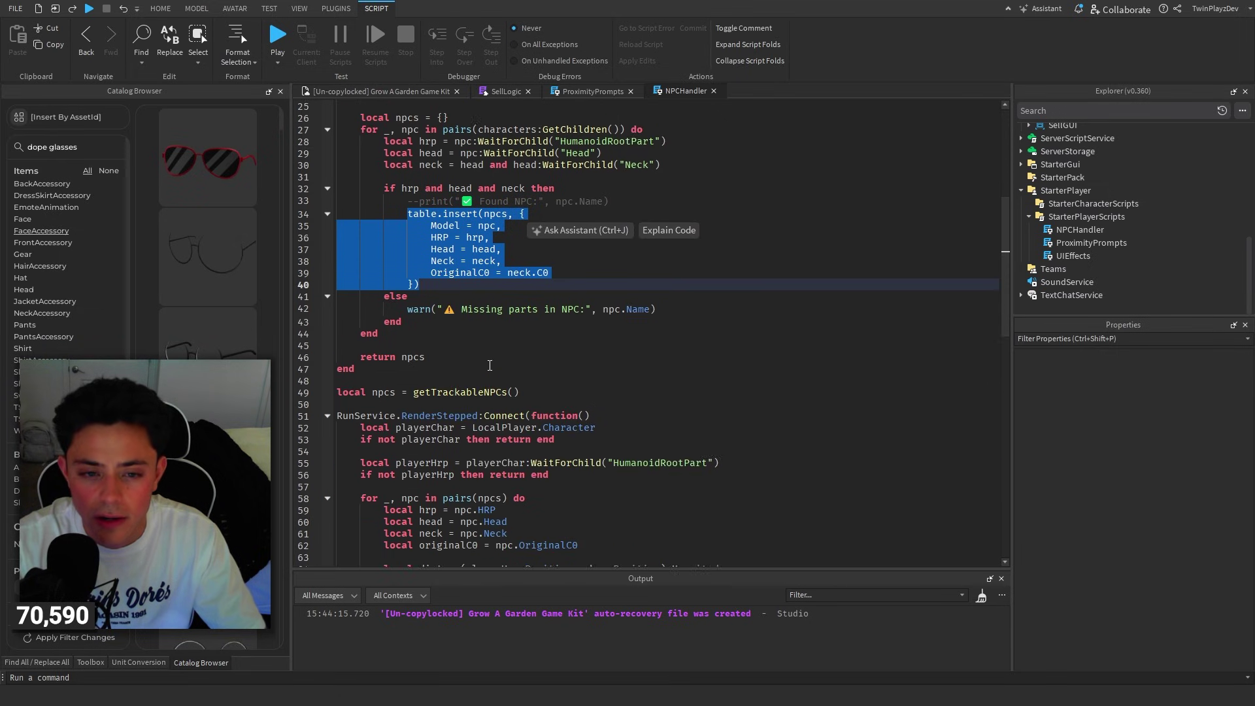
click(461, 322)
Highlight the whole RunService.RenderStepped handler below getTrackableNPCs and read through it.
scroll(462, 307, down, 5)
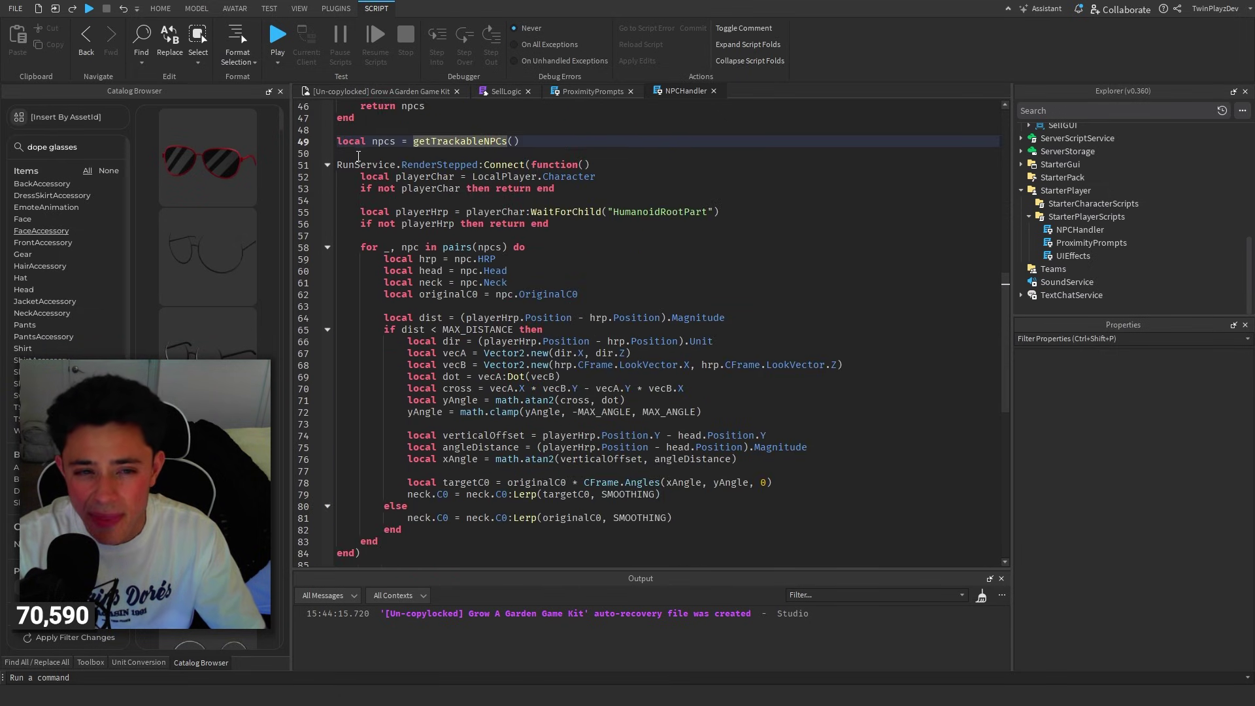
drag(353, 162, 437, 462)
scroll(441, 428, up, 1)
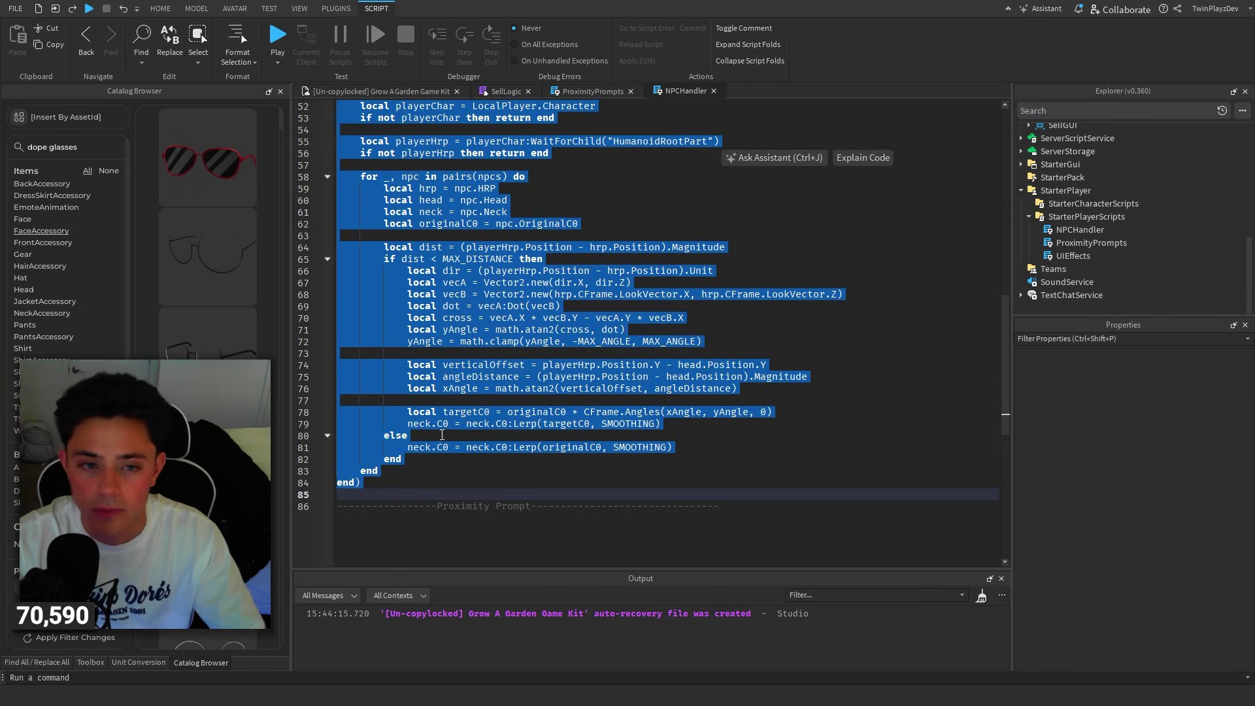
click(483, 342)
click(516, 357)
scroll(522, 359, up, 2)
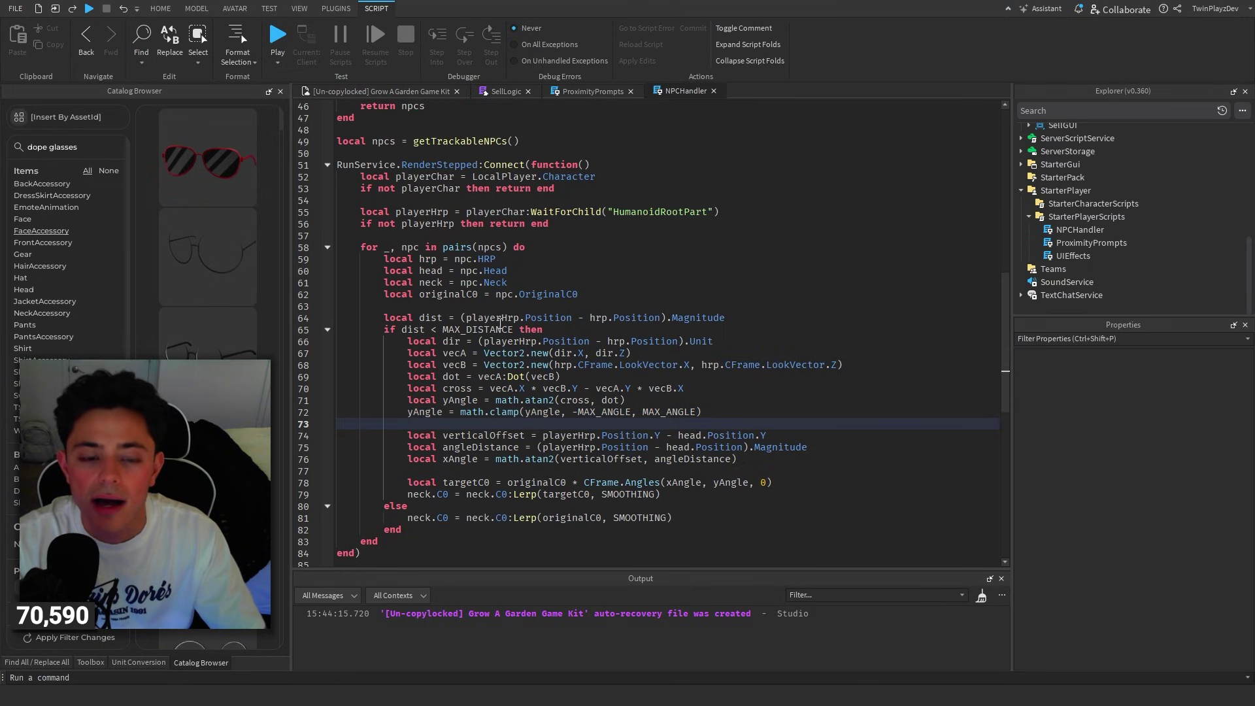
Examine the dist calculation inside the NPC loop, highlighting playerHrp, and read on to the dir line.
click(455, 297)
click(421, 308)
click(444, 316)
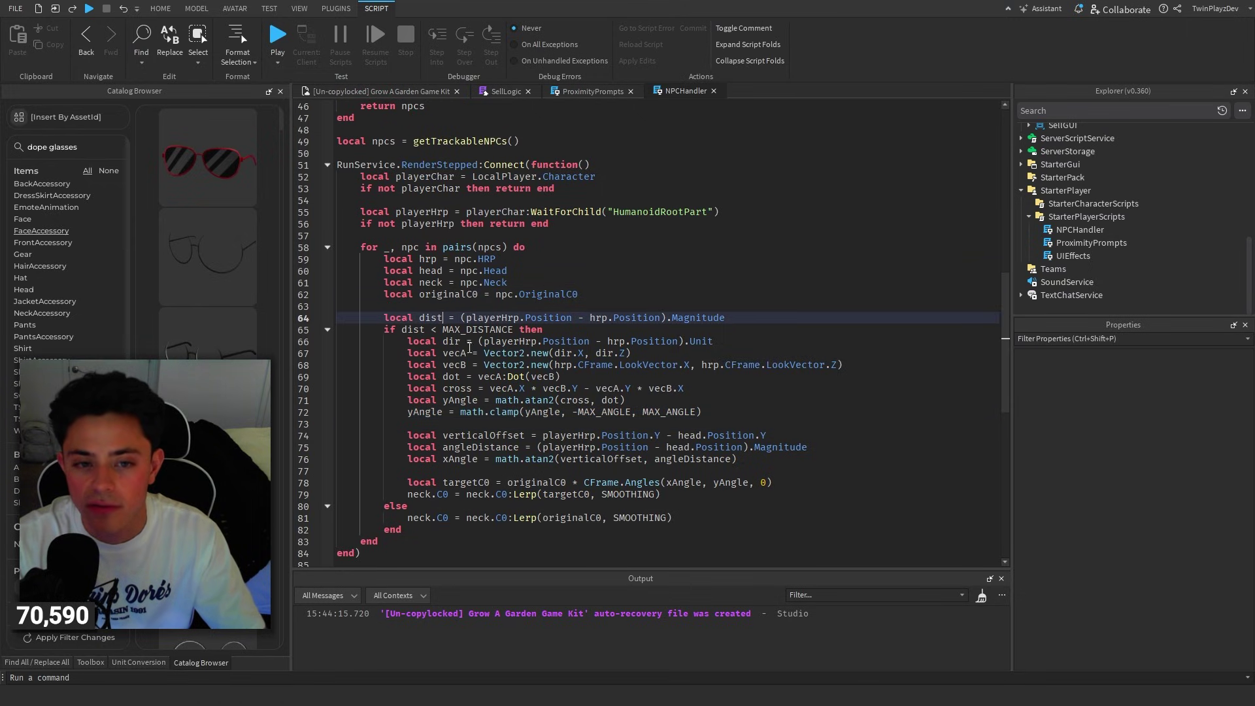
click(428, 316)
double_click(493, 317)
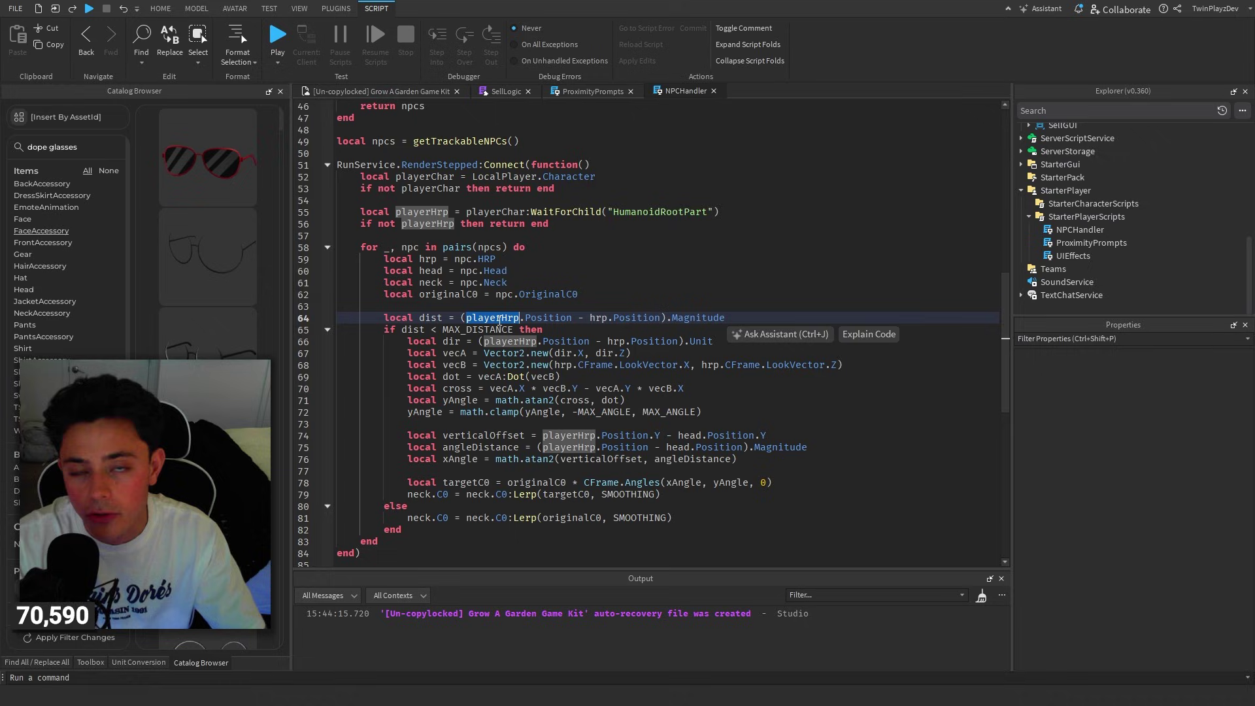
click(434, 342)
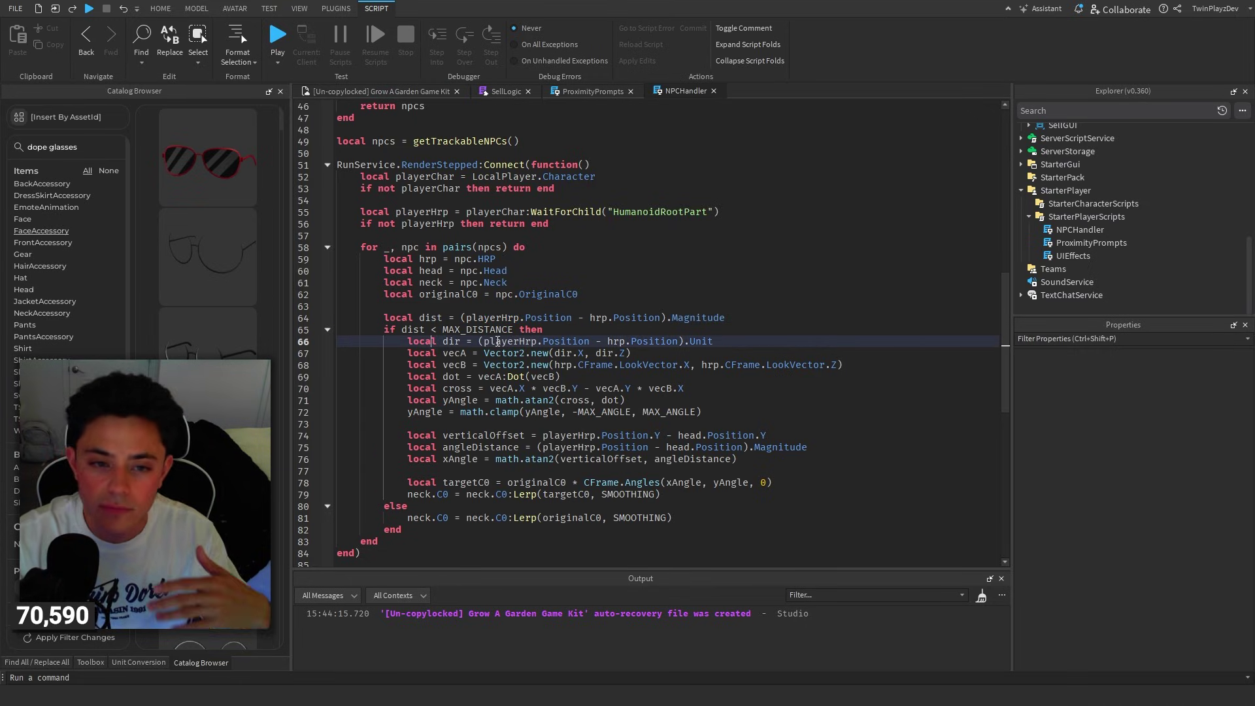
Highlight the MAX_DISTANCE check and the neck reset line in its else branch, and close the NPCHandler script.
drag(382, 317, 429, 537)
click(442, 369)
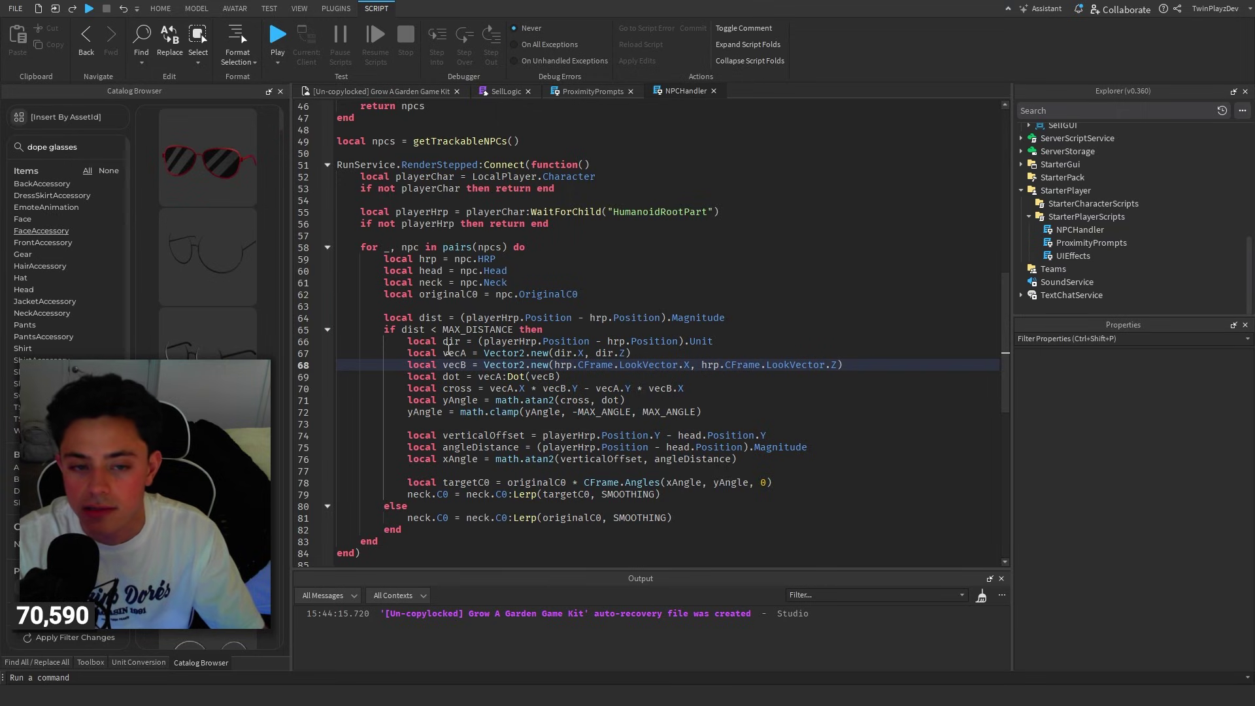
drag(385, 329, 769, 494)
click(770, 494)
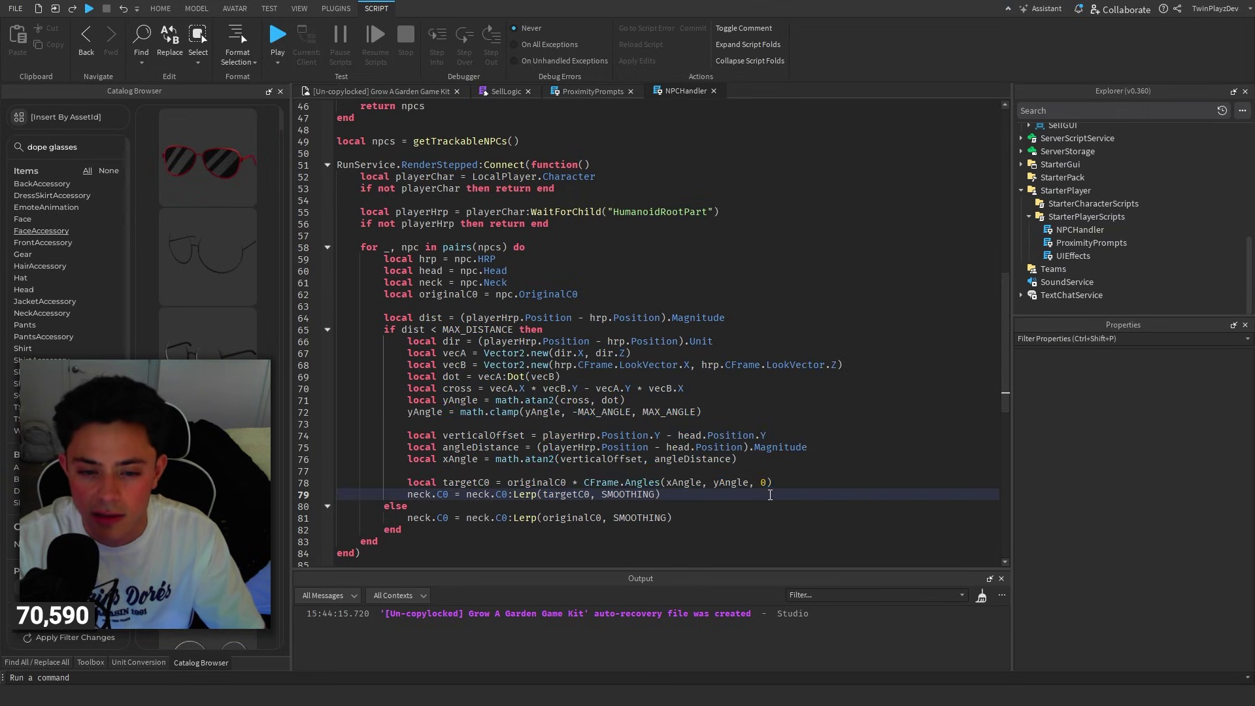
drag(686, 519, 404, 521)
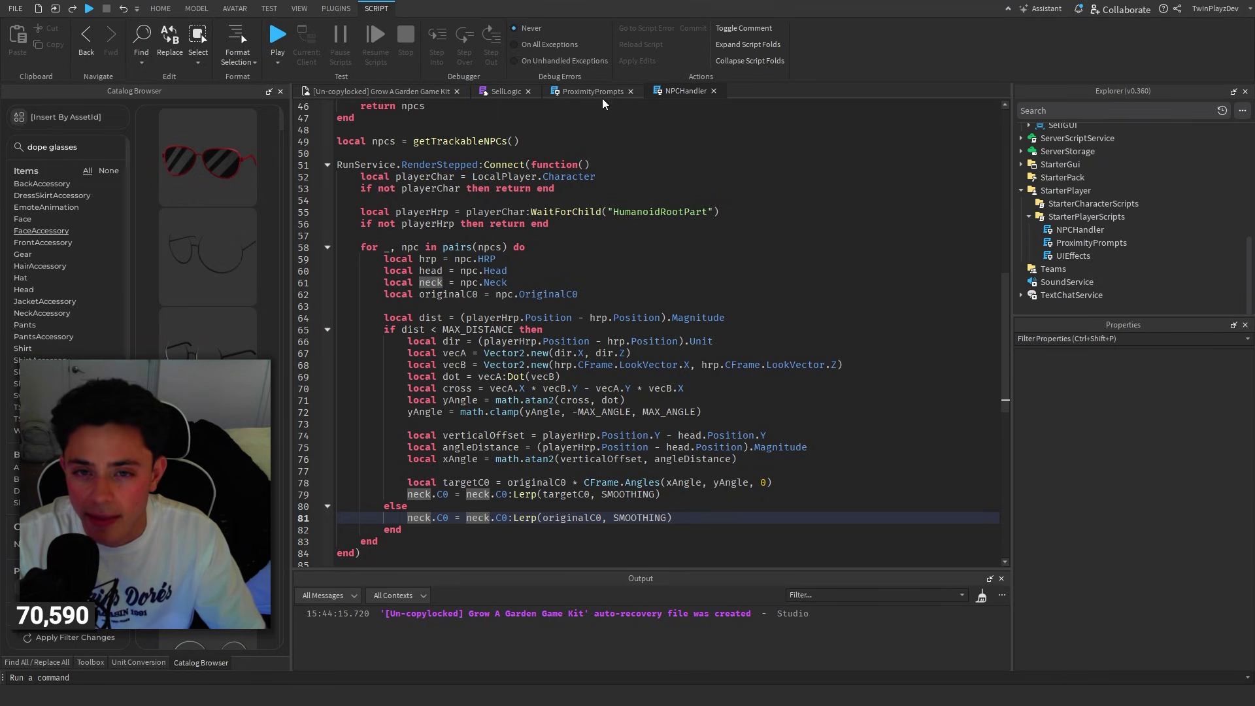
click(714, 92)
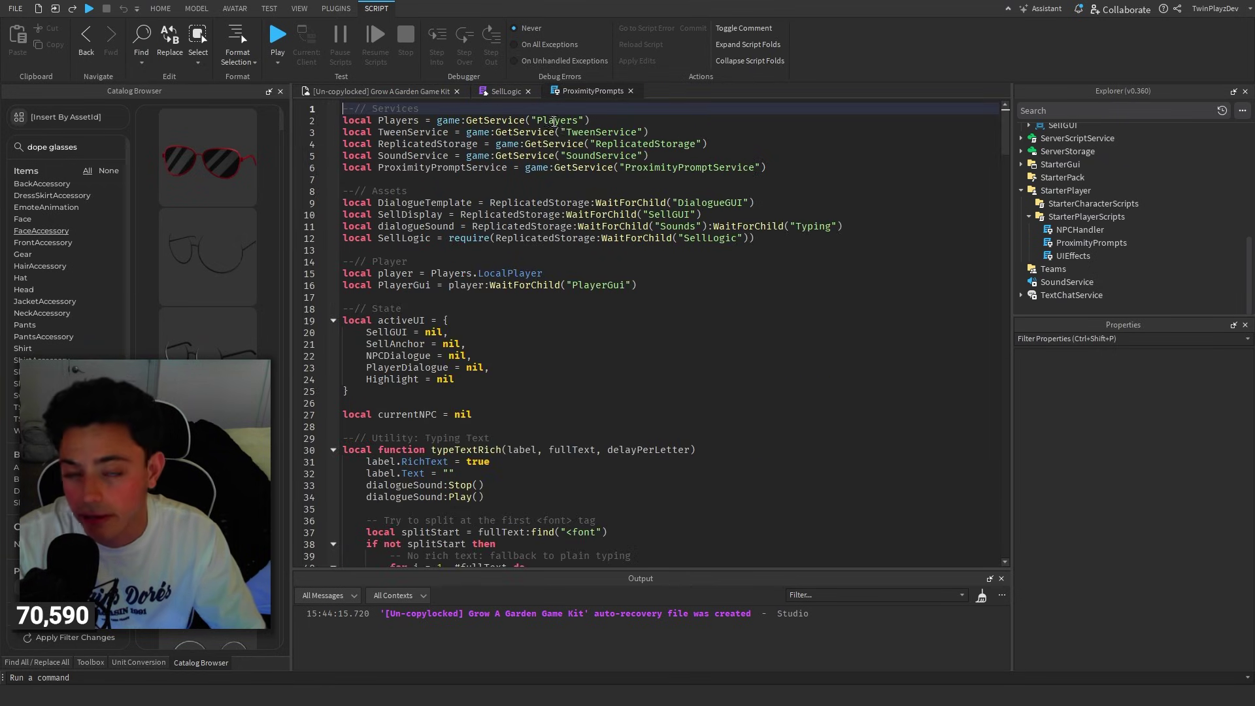
Review the setup variables of the ProximityPrompts script, highlighting the PlayerGui line and the activeUI state table.
scroll(647, 274, down, 1)
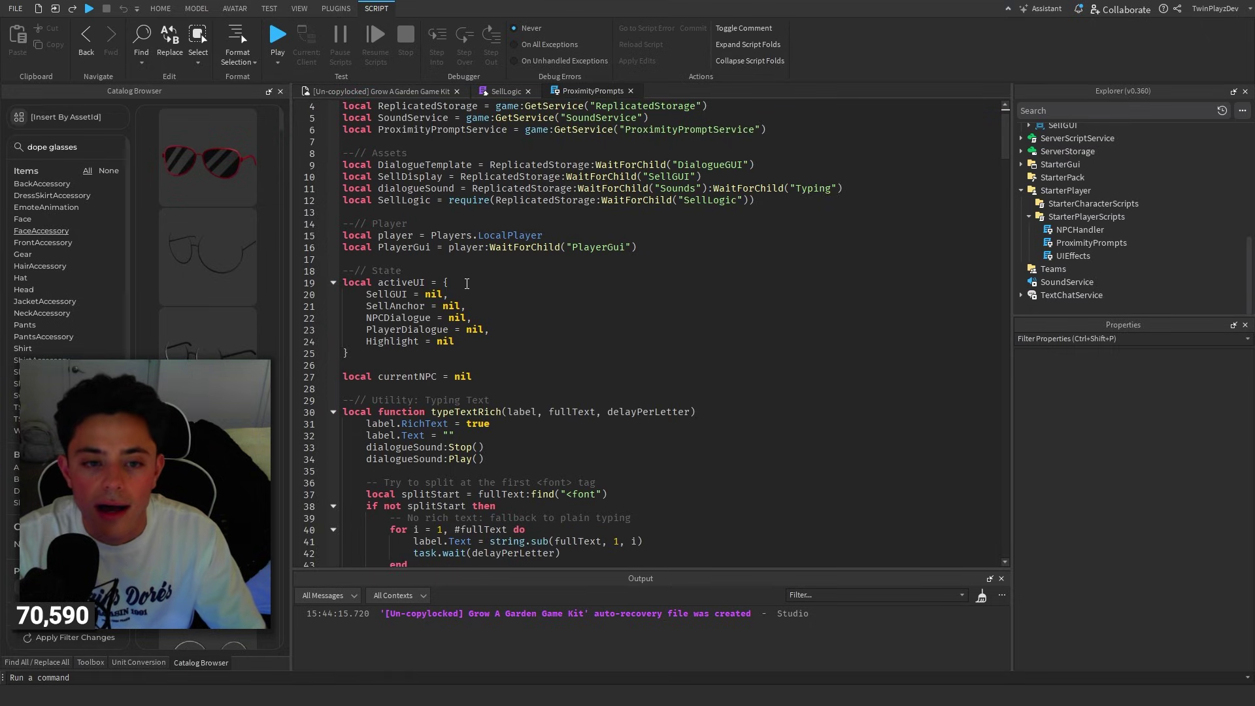
scroll(466, 283, down, 1)
drag(446, 314, 344, 211)
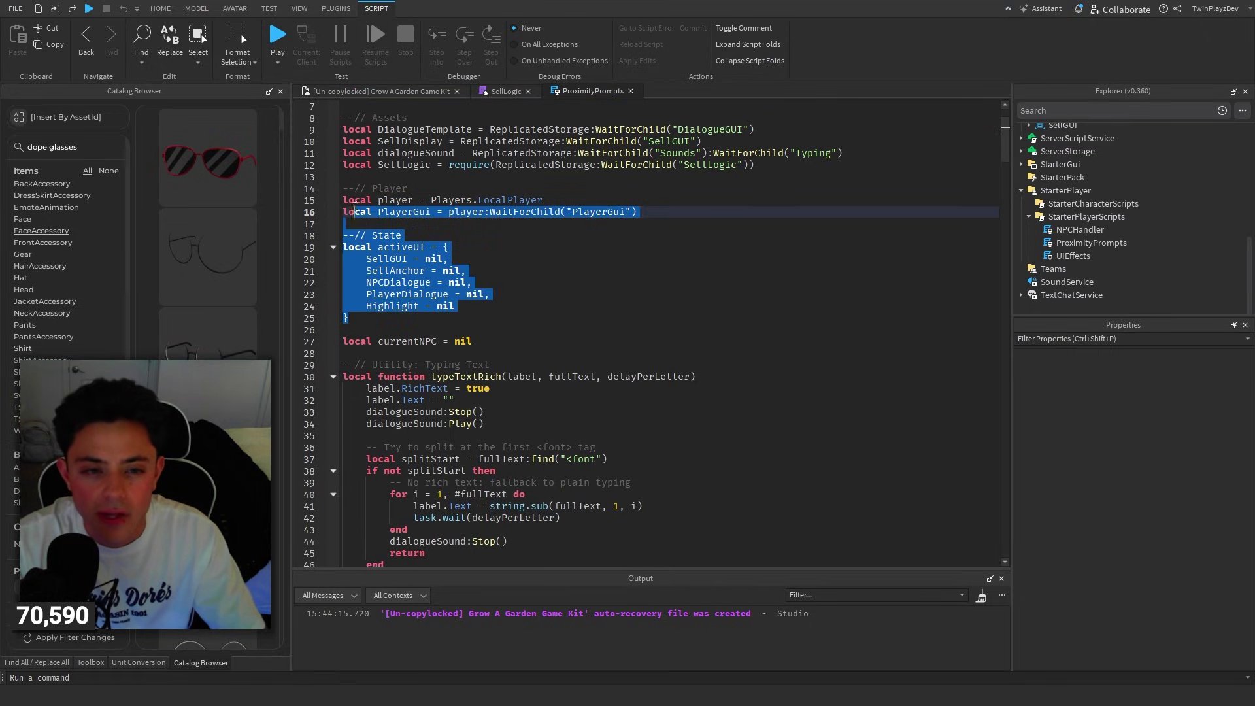
click(442, 270)
Highlight the complete typeTextRich typing-text function in the ProximityPrompts script.
scroll(442, 296, down, 6)
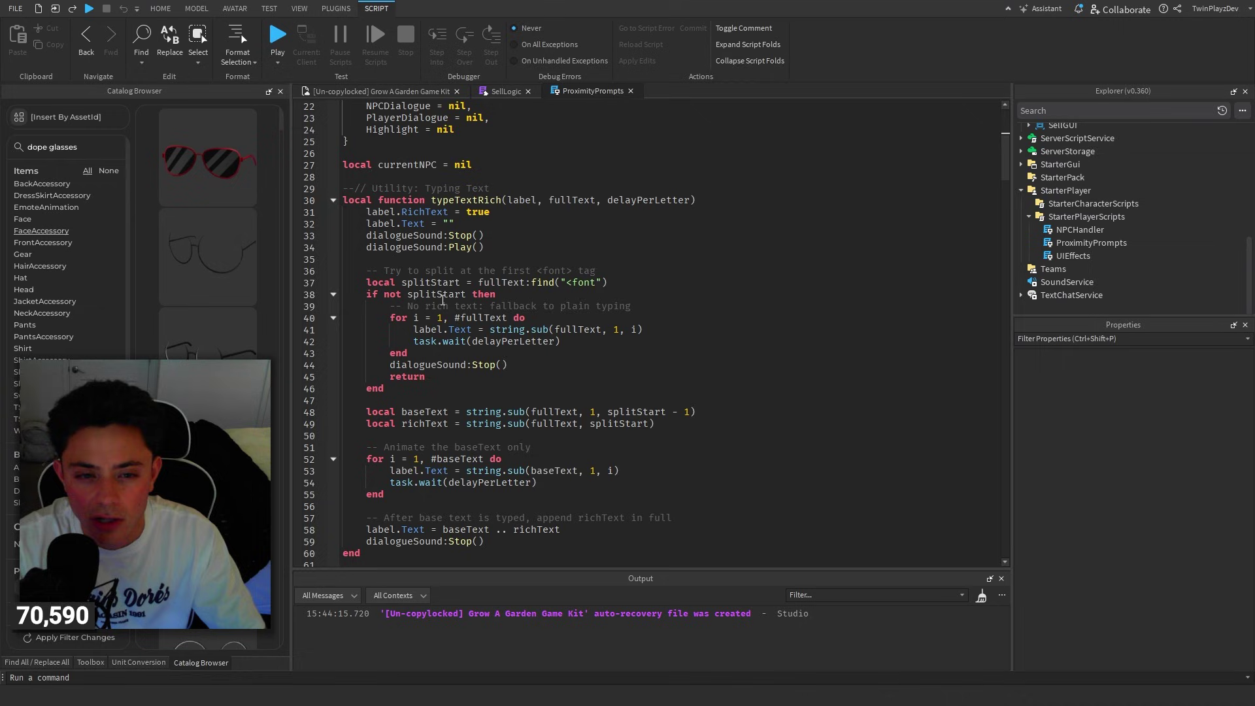
drag(343, 153, 434, 532)
click(435, 517)
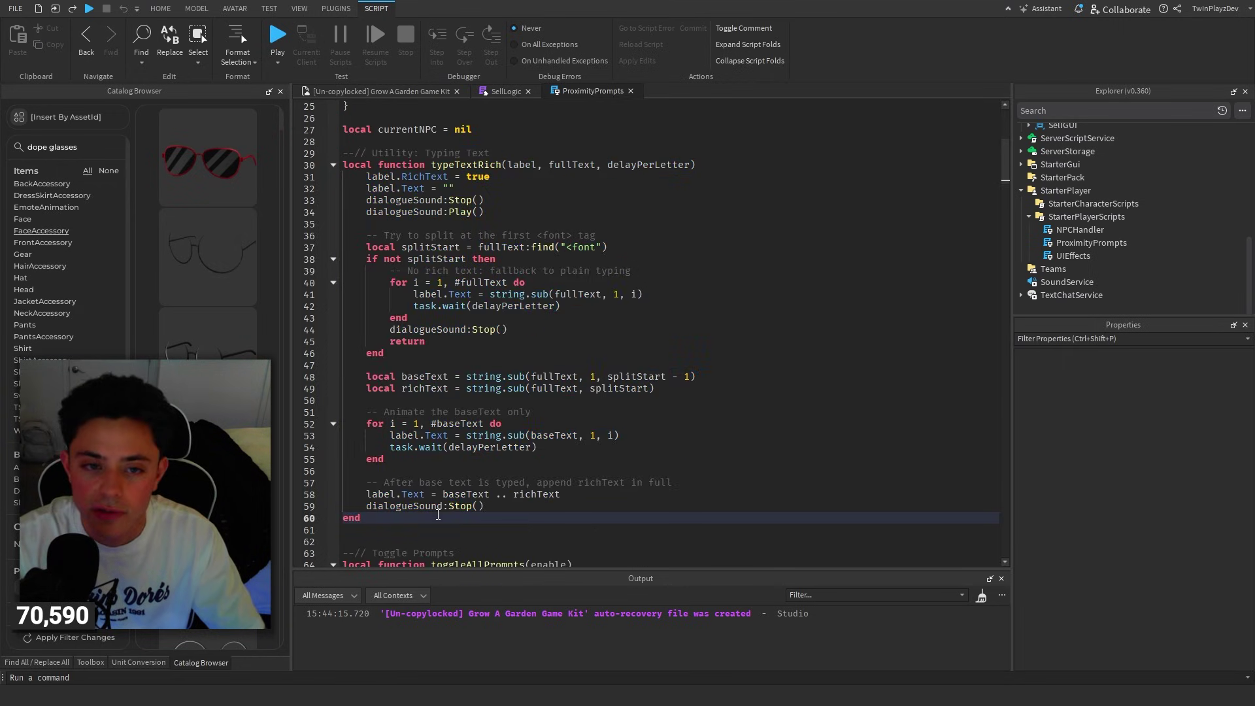